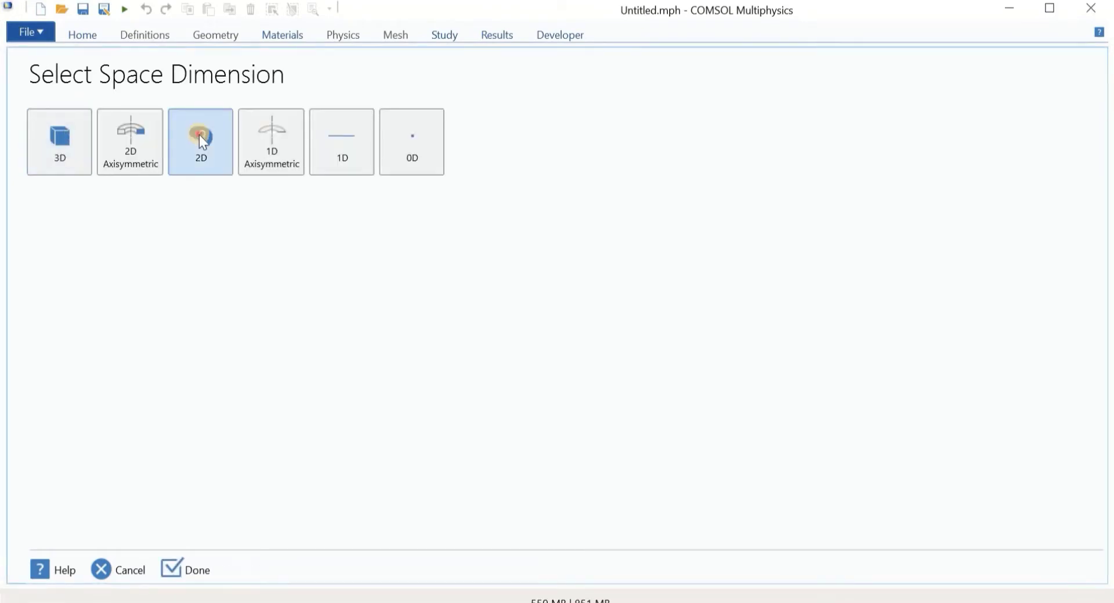
# Create a 2D Piezoelectricity model with a Stationary study.
pyautogui.click(199, 134)
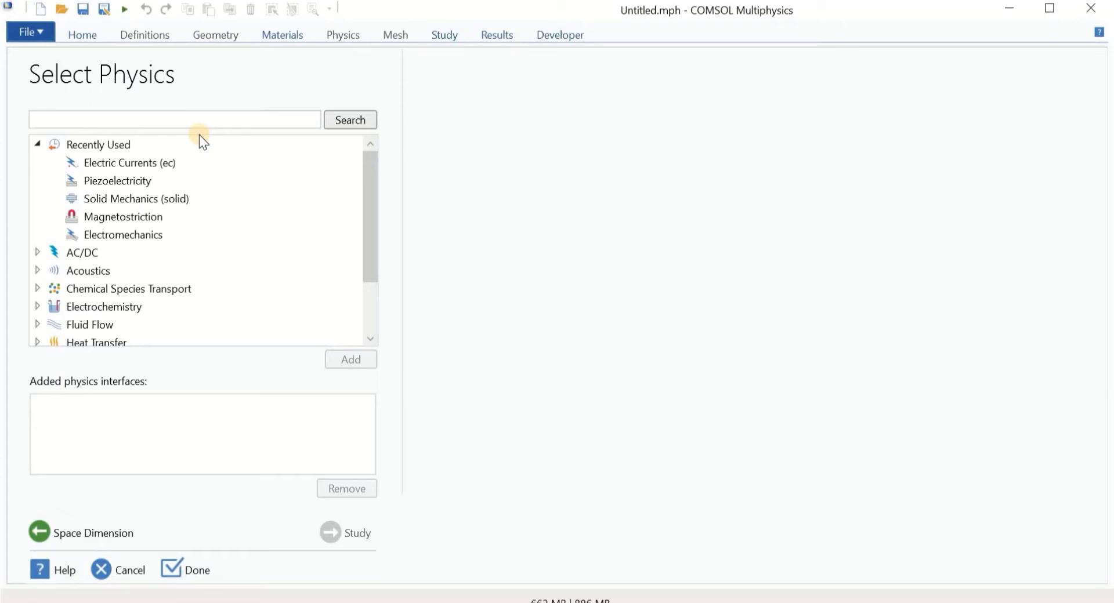
pyautogui.click(134, 182)
pyautogui.click(335, 359)
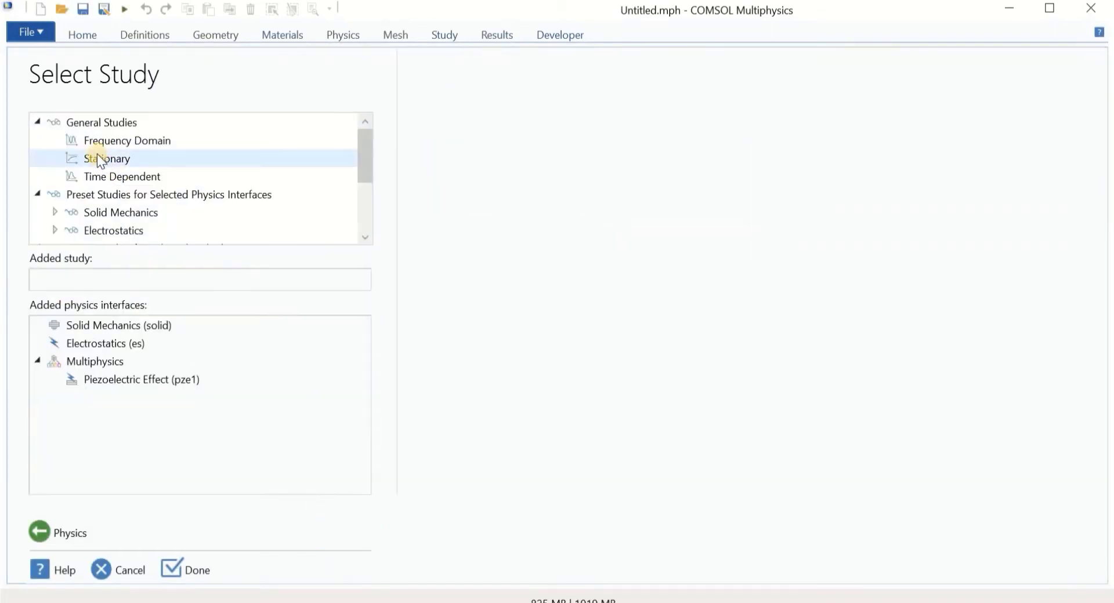
pyautogui.click(99, 158)
pyautogui.click(183, 559)
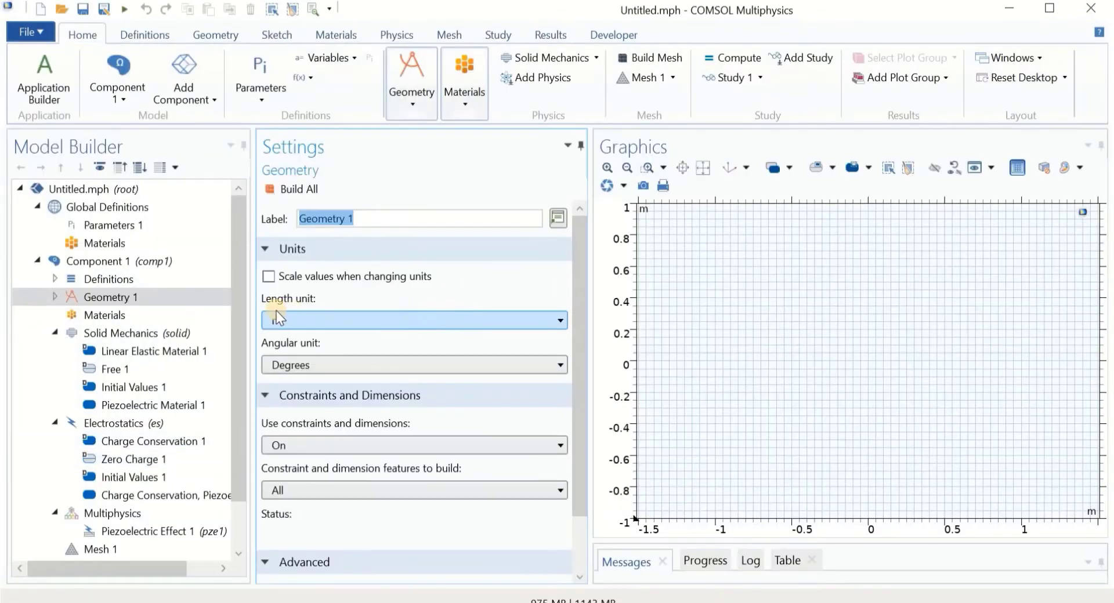
# Add a rectangle of width 0.1 and height 0.01, then build all with Form Union.
pyautogui.rightClick(149, 298)
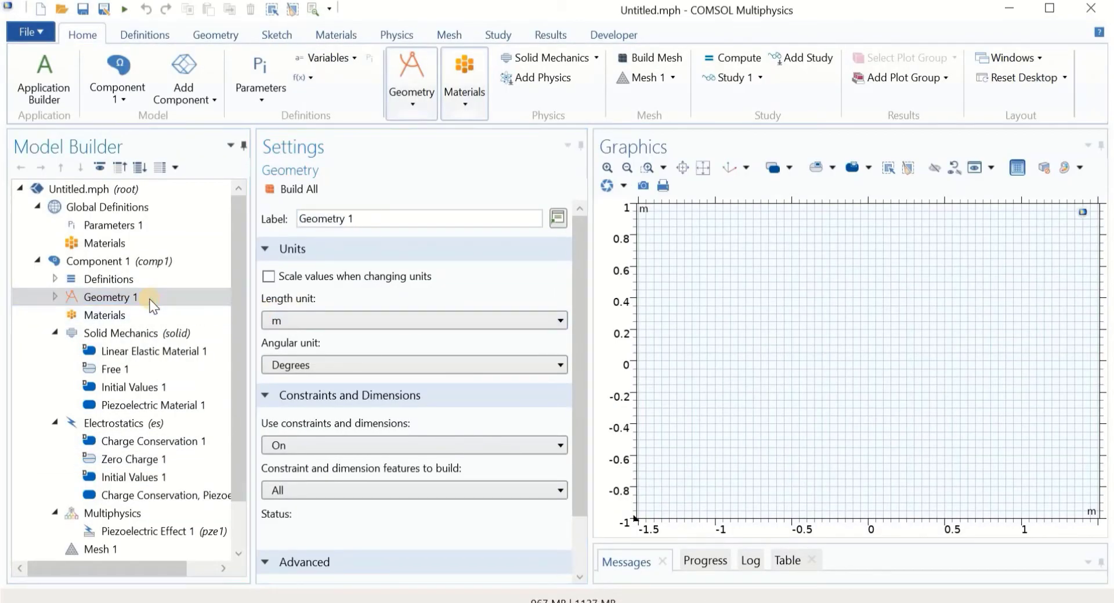
pyautogui.click(183, 159)
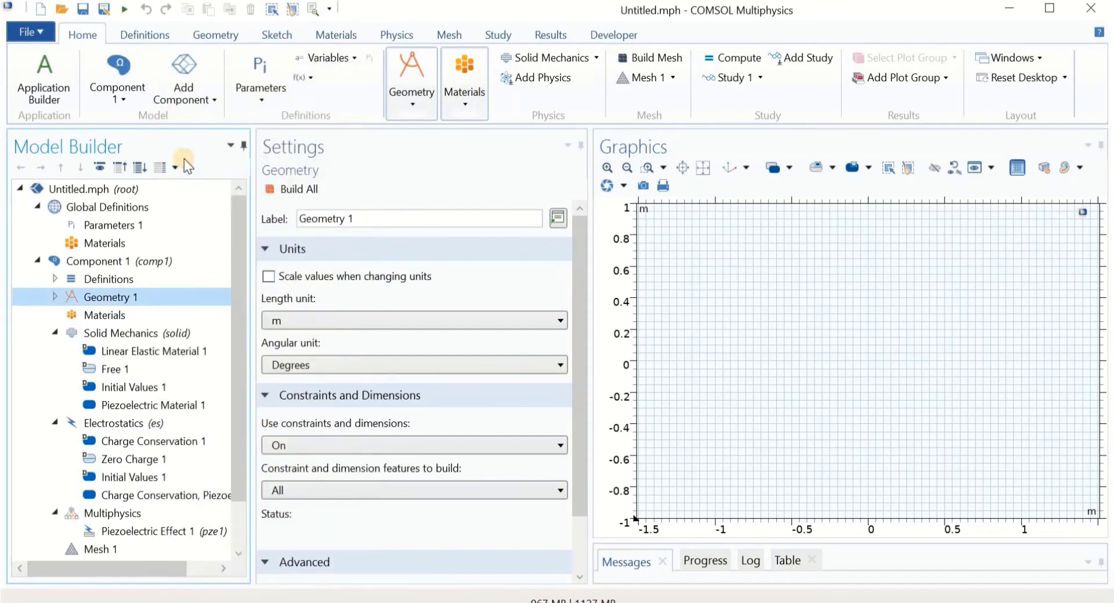
pyautogui.doubleClick(319, 339)
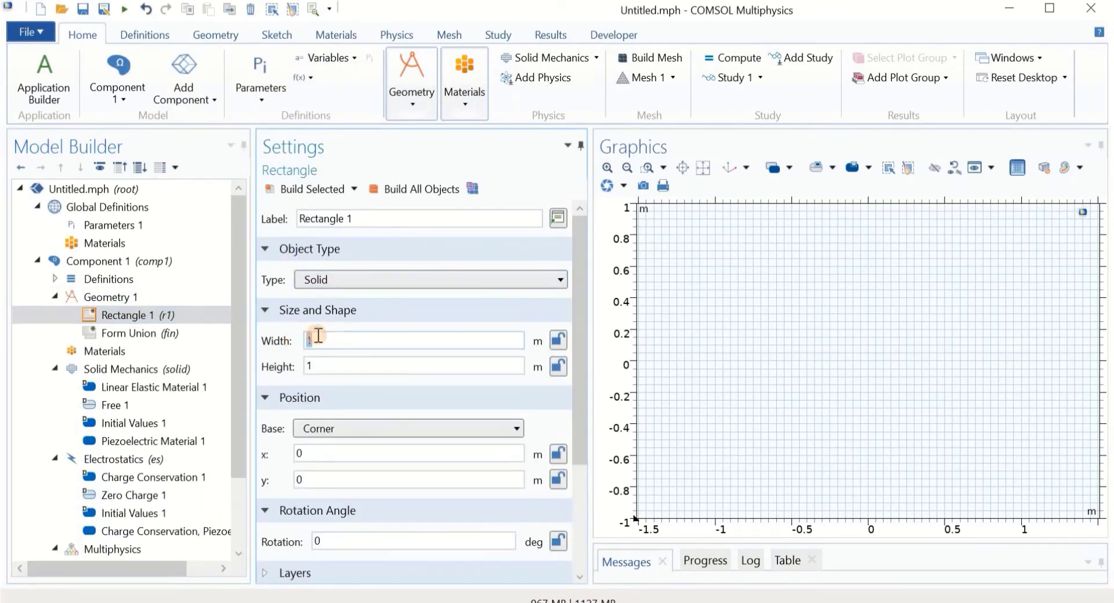
pyautogui.write('0.1')
pyautogui.click(341, 366)
pyautogui.press('BackSpace')
pyautogui.write('0.01')
pyautogui.click(317, 188)
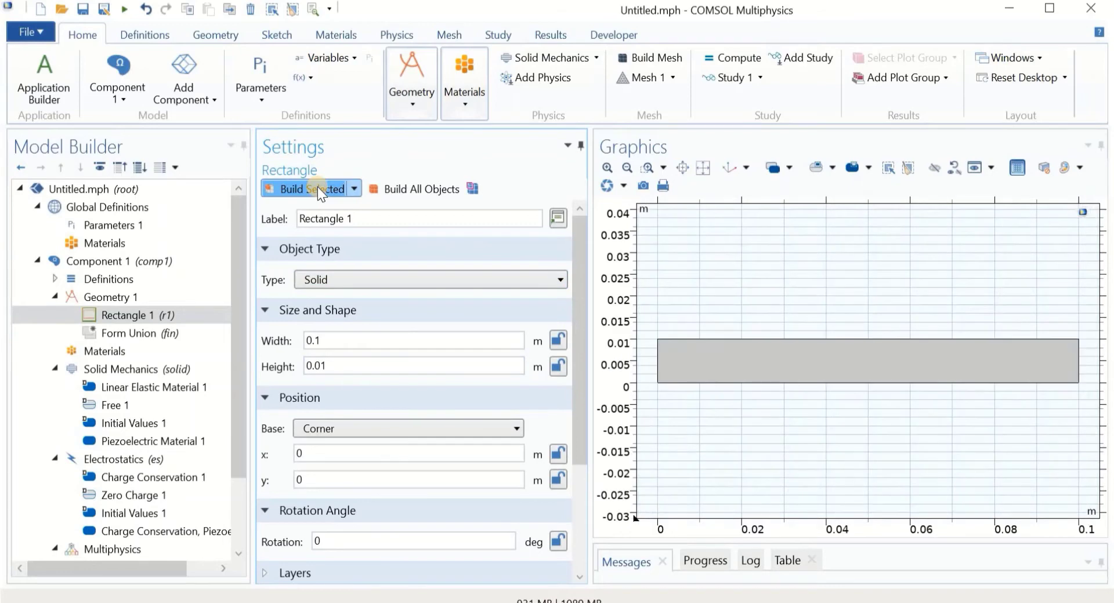
pyautogui.click(137, 330)
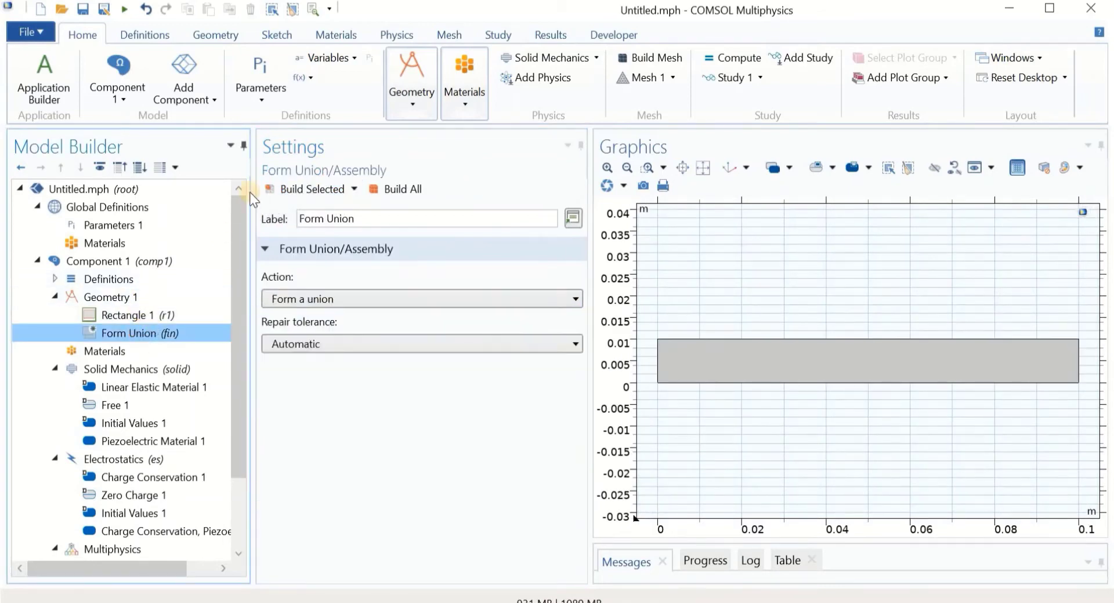
pyautogui.click(392, 192)
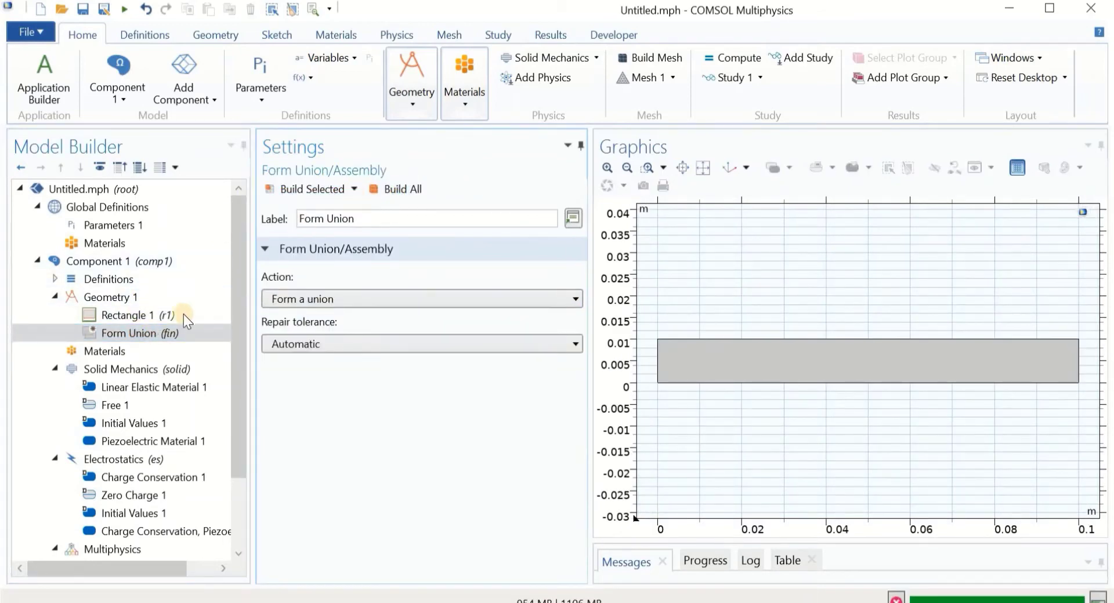
# Add Polyvinylidene fluoride (PVDF) from the Piezoelectric material library to the beam.
pyautogui.click(92, 351)
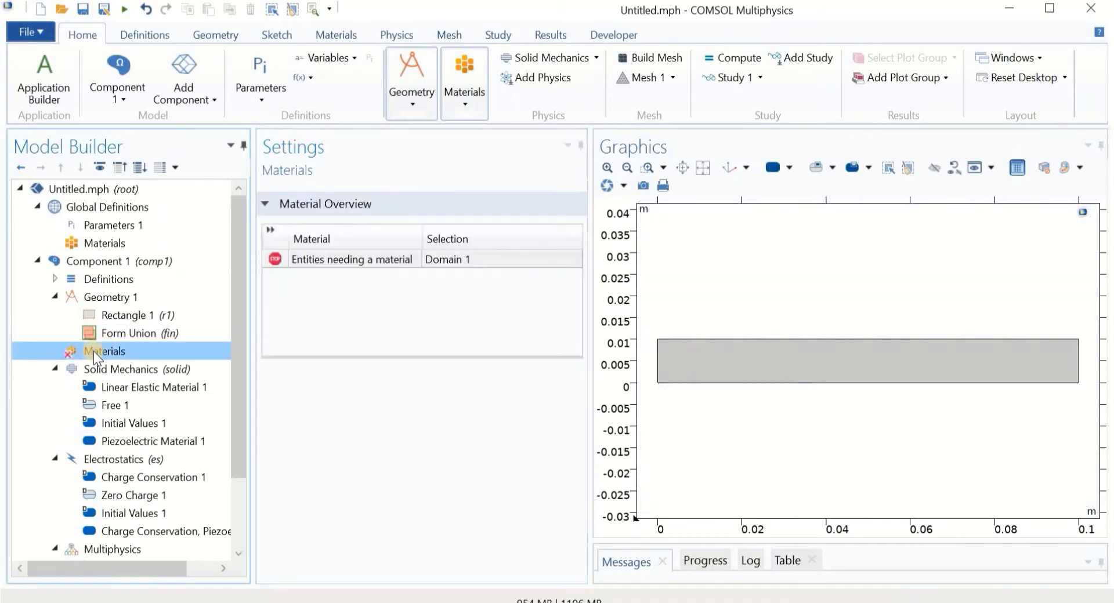
pyautogui.rightClick(92, 352)
pyautogui.click(138, 363)
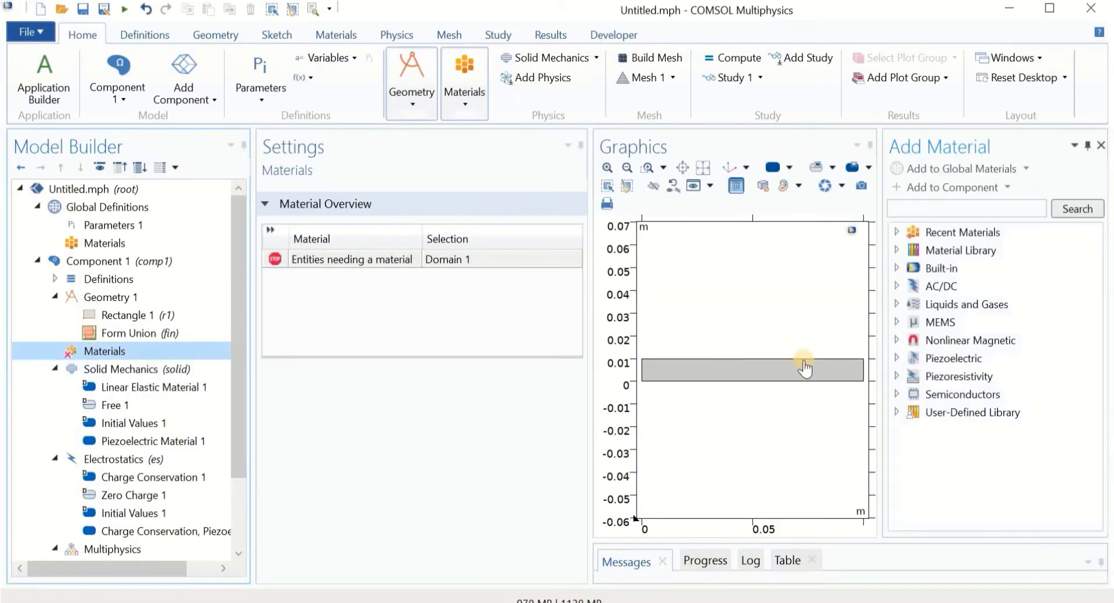
pyautogui.click(896, 357)
pyautogui.scroll(-3, 956, 393)
pyautogui.scroll(-2, 956, 394)
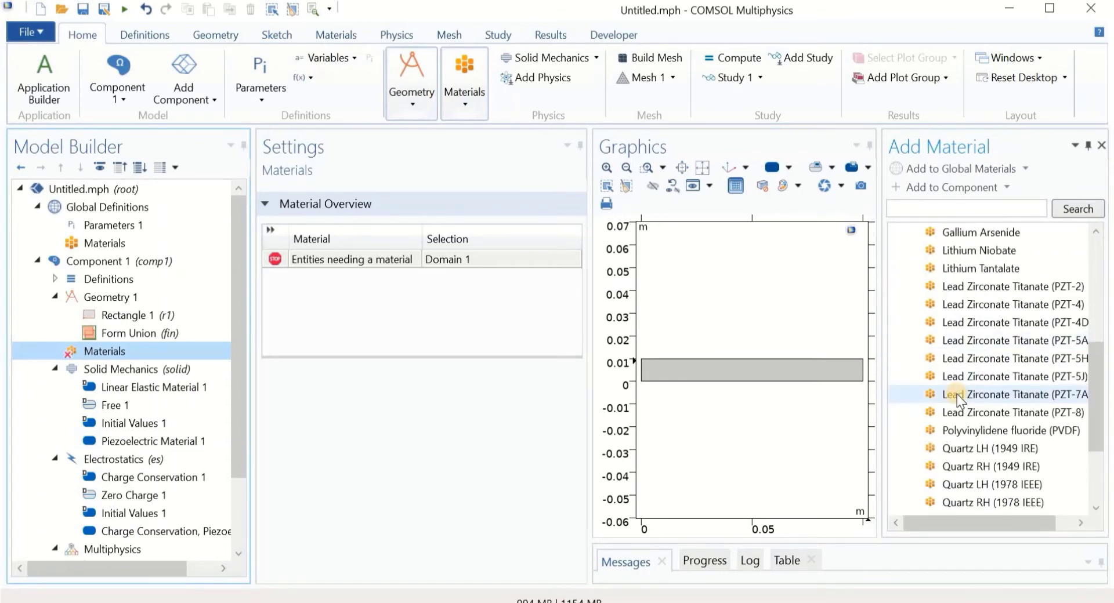
pyautogui.click(966, 431)
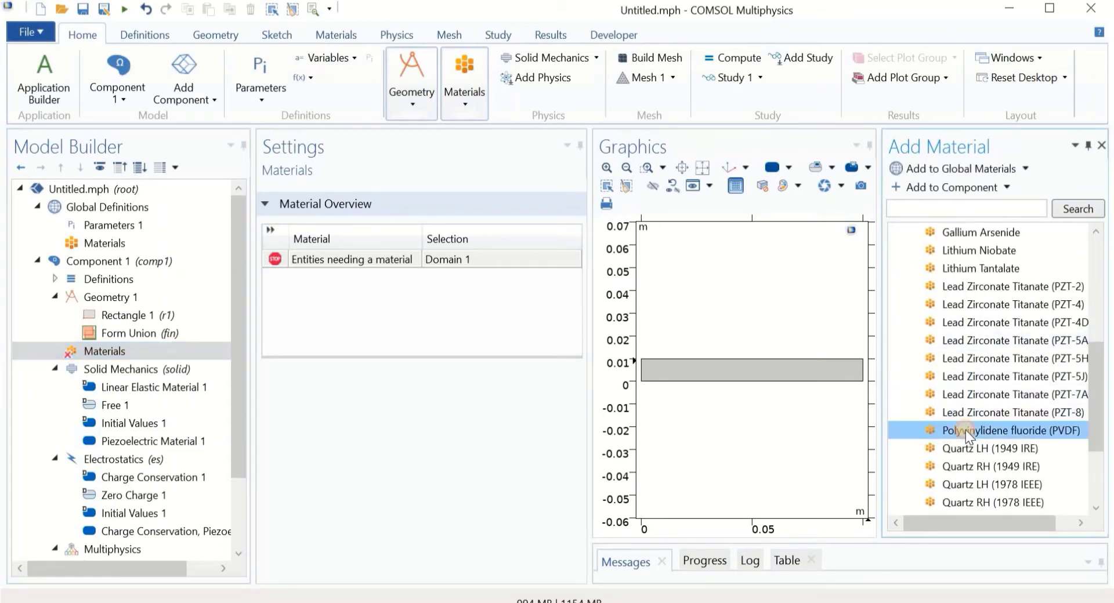
pyautogui.click(931, 192)
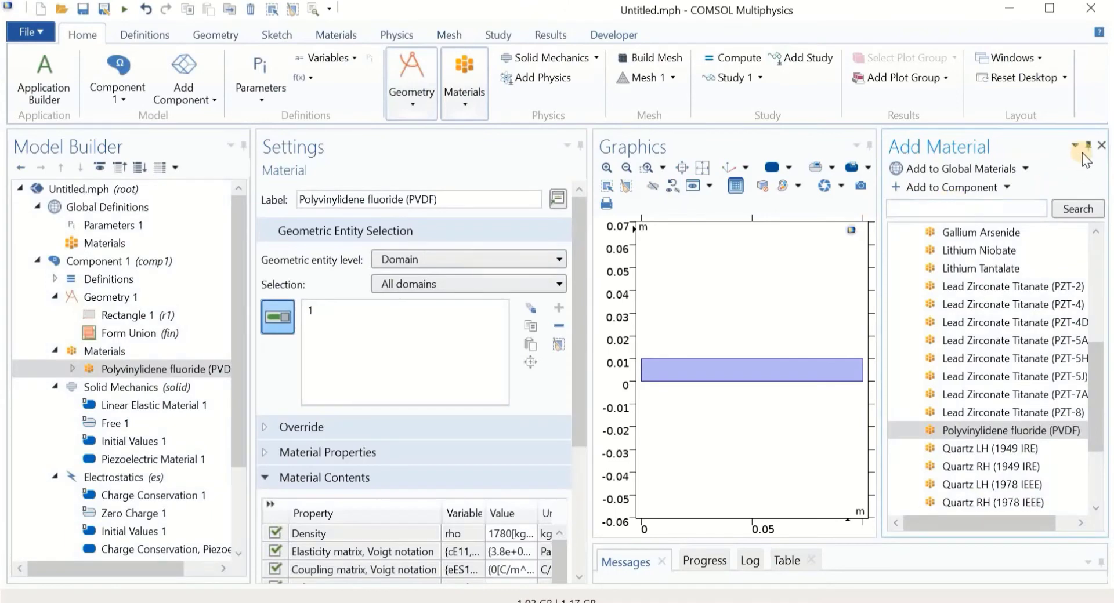
pyautogui.click(1101, 145)
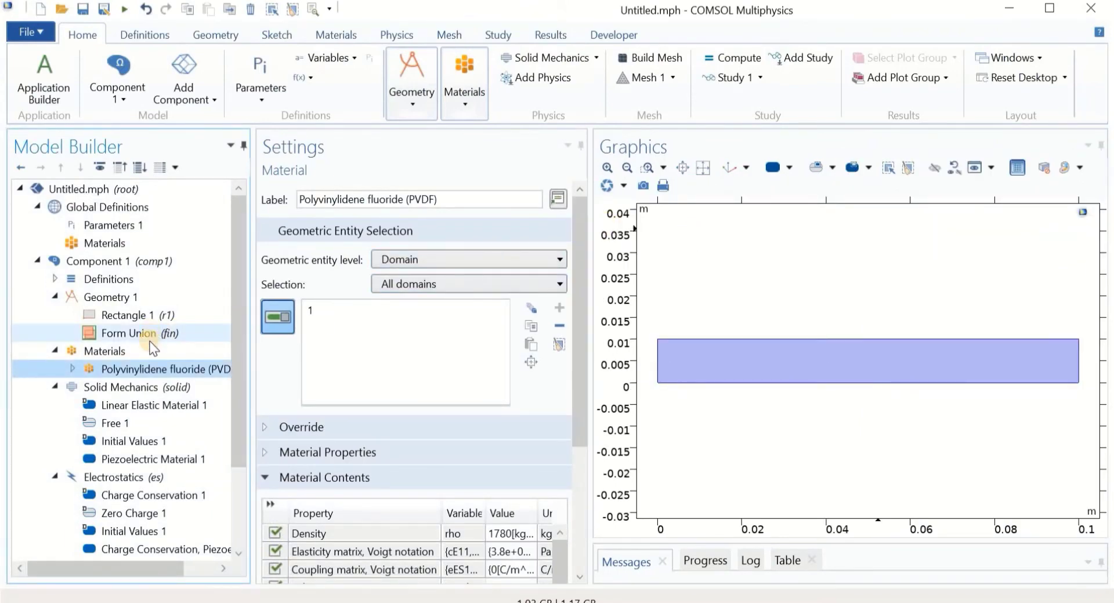
pyautogui.click(120, 386)
pyautogui.scroll(-2, 70, 348)
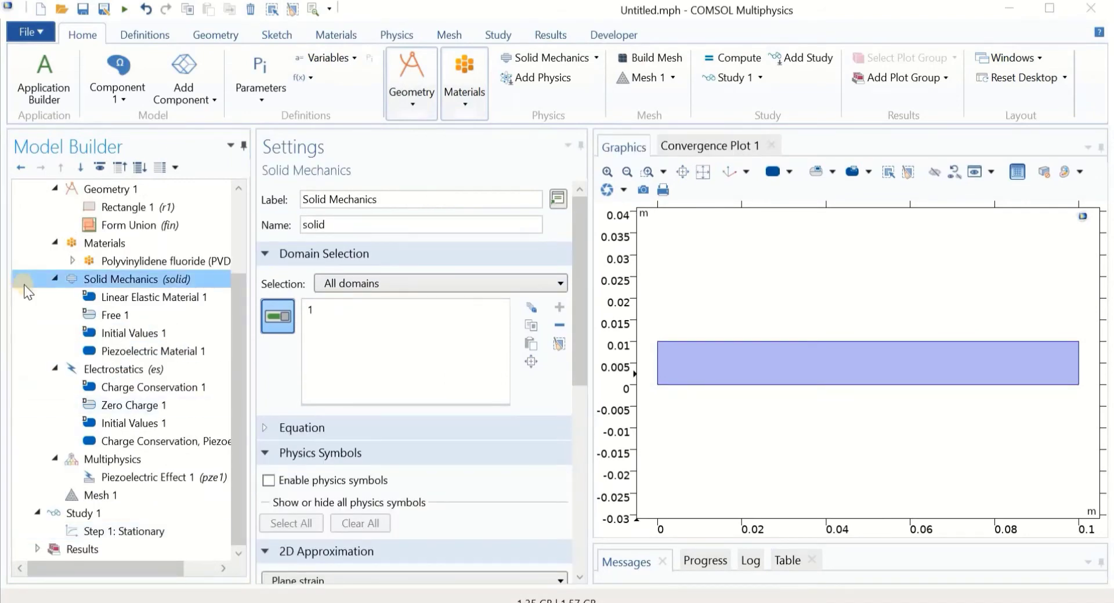
# Add a Fixed Constraint on the beam's left edge (boundary 1).
pyautogui.rightClick(89, 279)
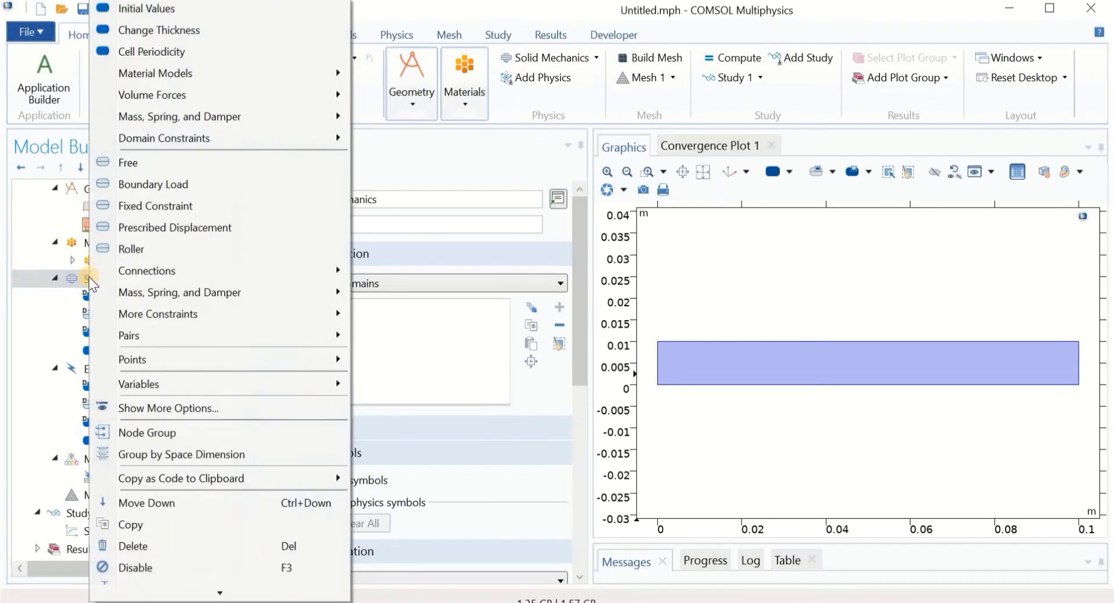
pyautogui.click(120, 206)
pyautogui.click(657, 364)
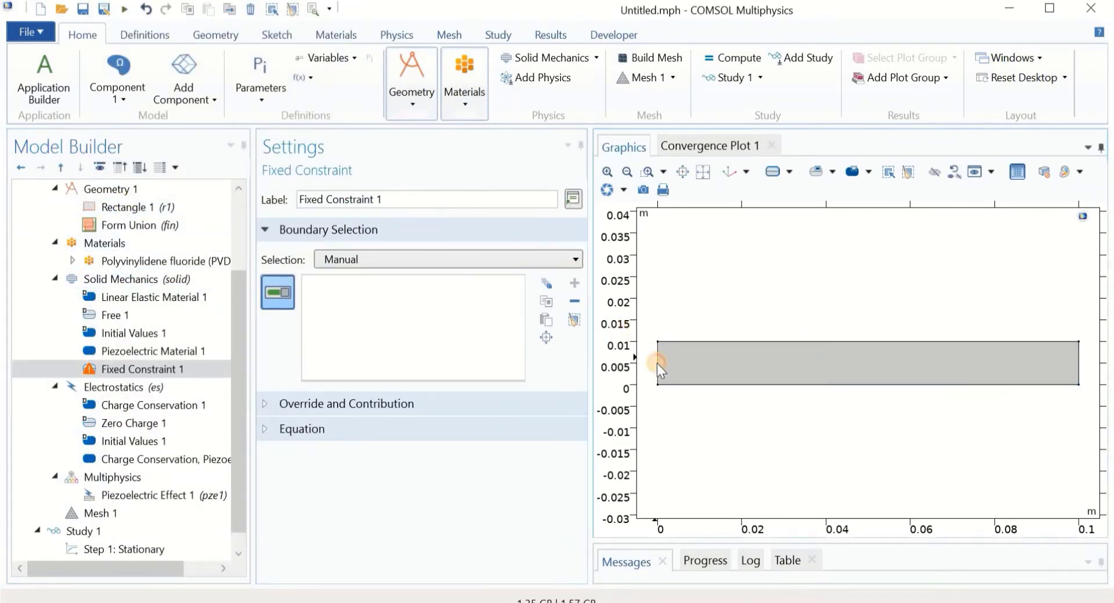
# Apply a Boundary Load of -3e5 N/m² in x and y on the right edge.
pyautogui.rightClick(119, 279)
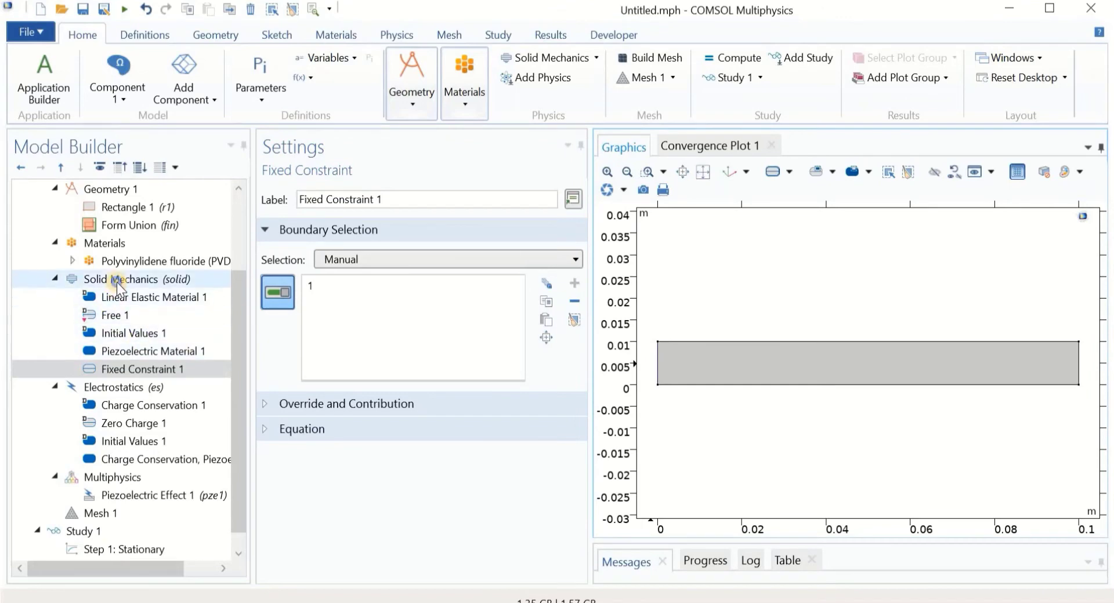
pyautogui.moveTo(128, 280)
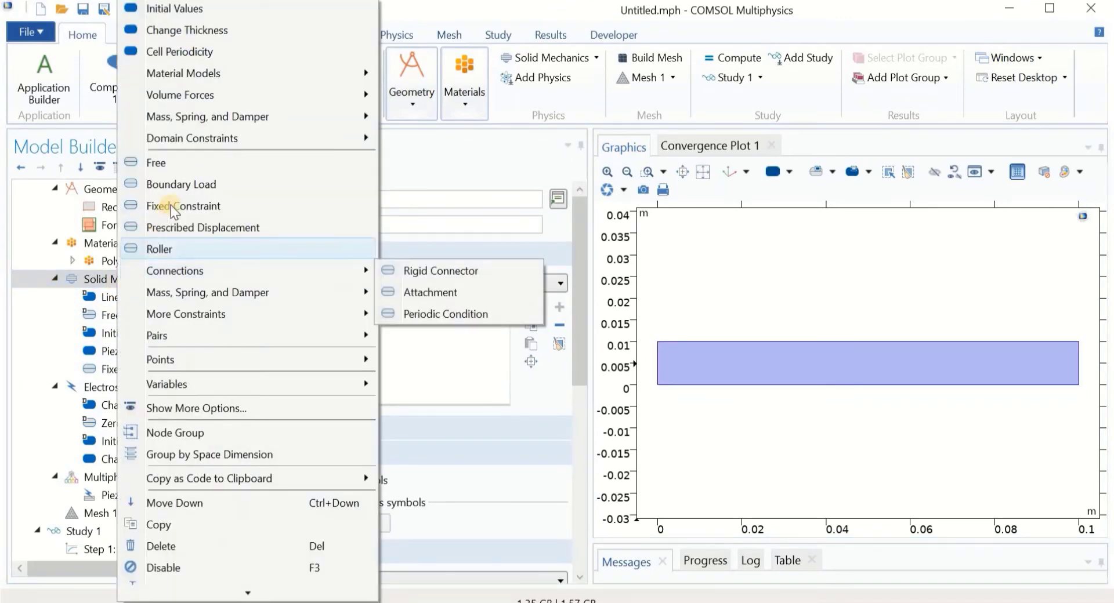
pyautogui.press('Escape')
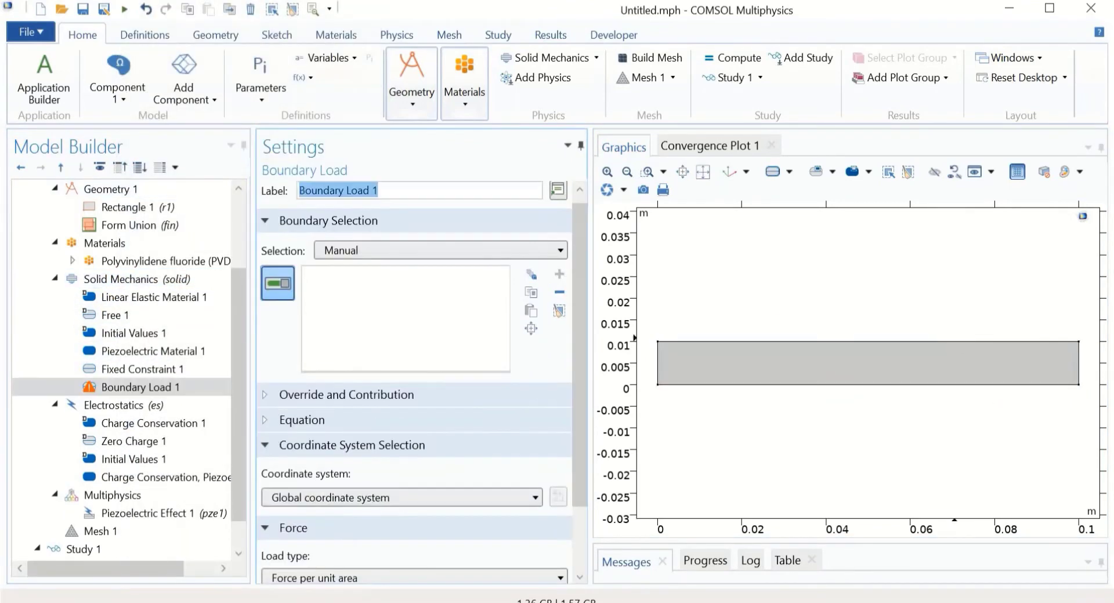
pyautogui.click(1077, 371)
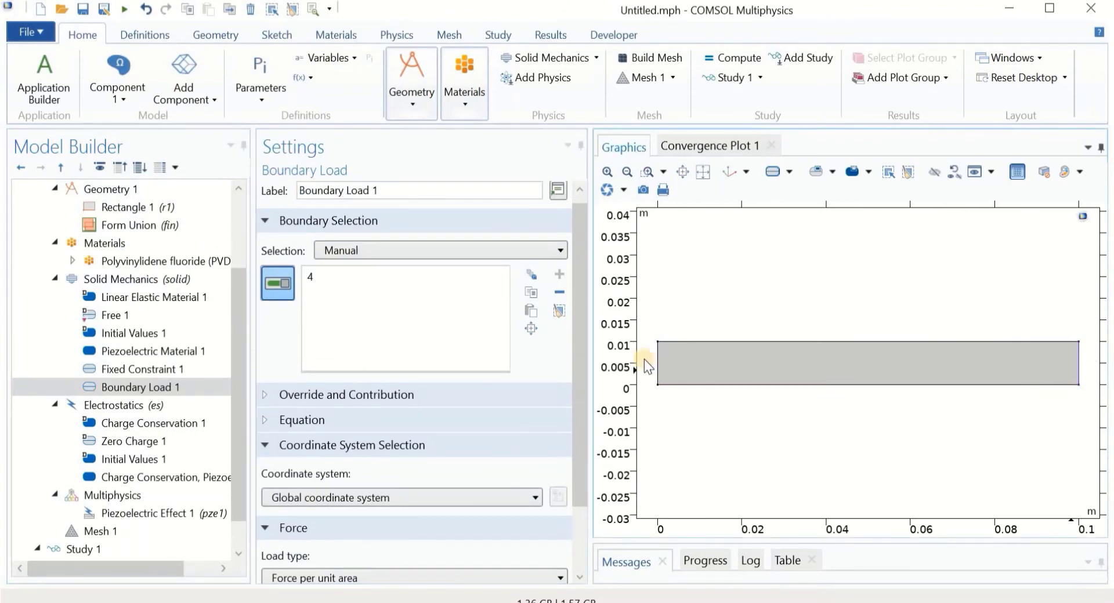
pyautogui.scroll(-3, 575, 367)
pyautogui.click(299, 542)
pyautogui.write('3d')
pyautogui.press('BackSpace')
pyautogui.write('e5')
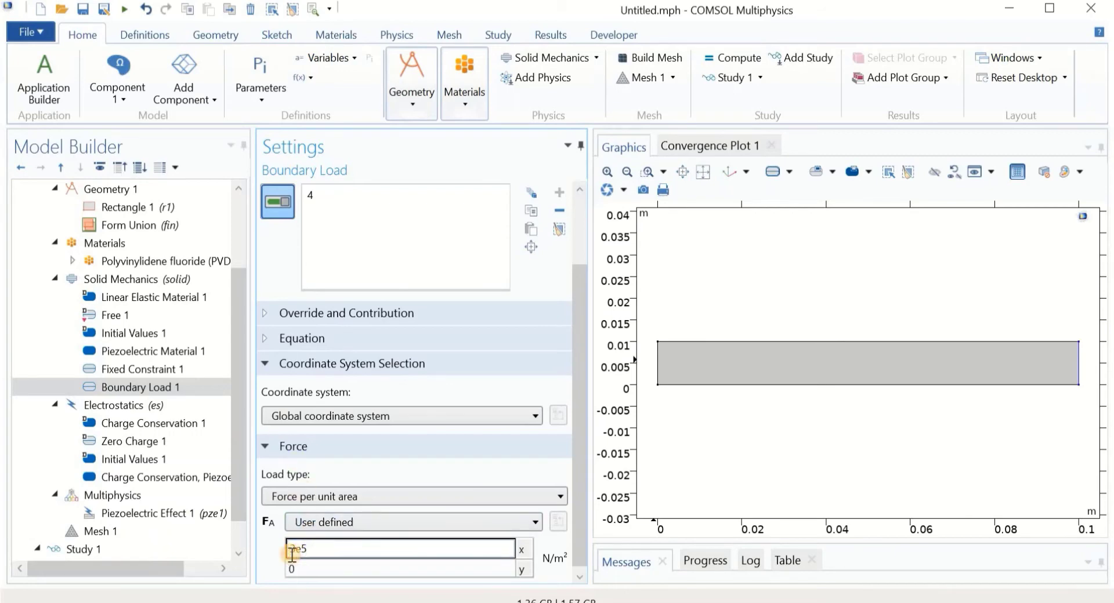
pyautogui.write('-')
pyautogui.click(297, 566)
pyautogui.press('BackSpace')
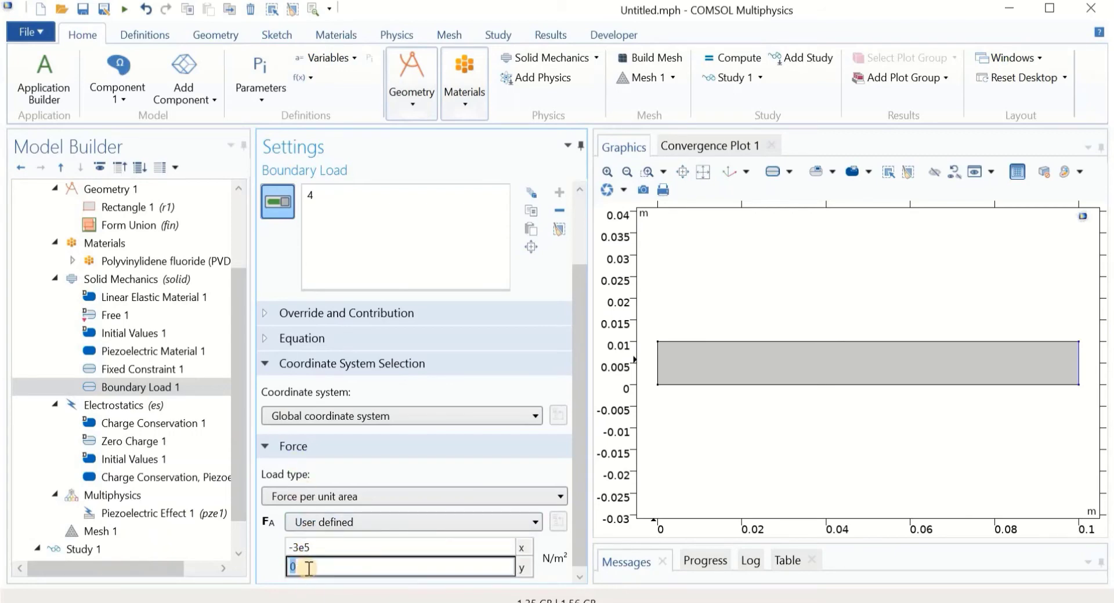
pyautogui.write('-3e5')
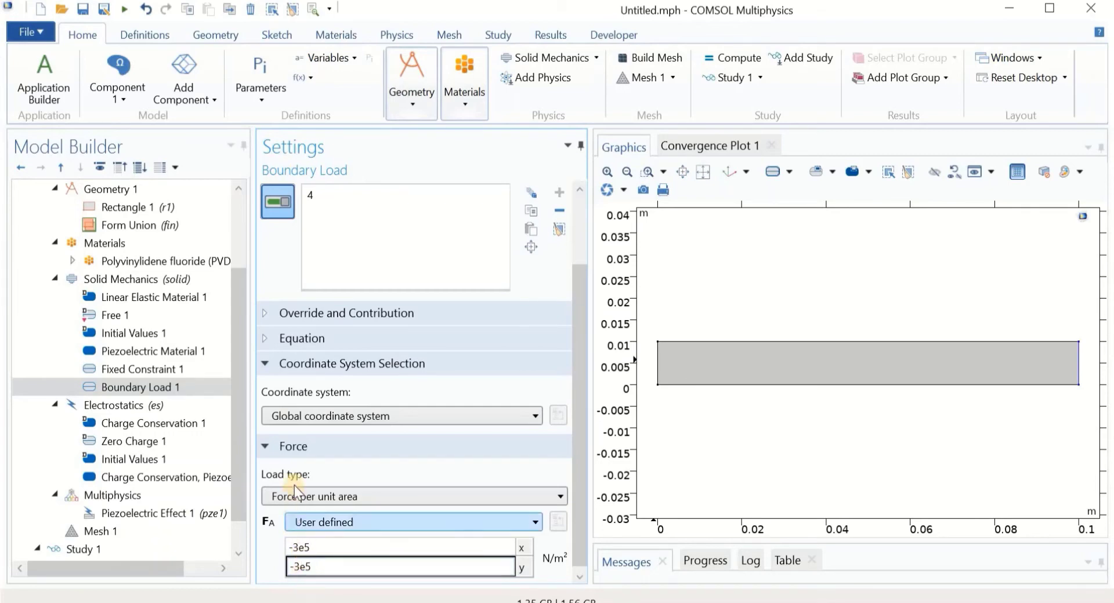
pyautogui.click(143, 409)
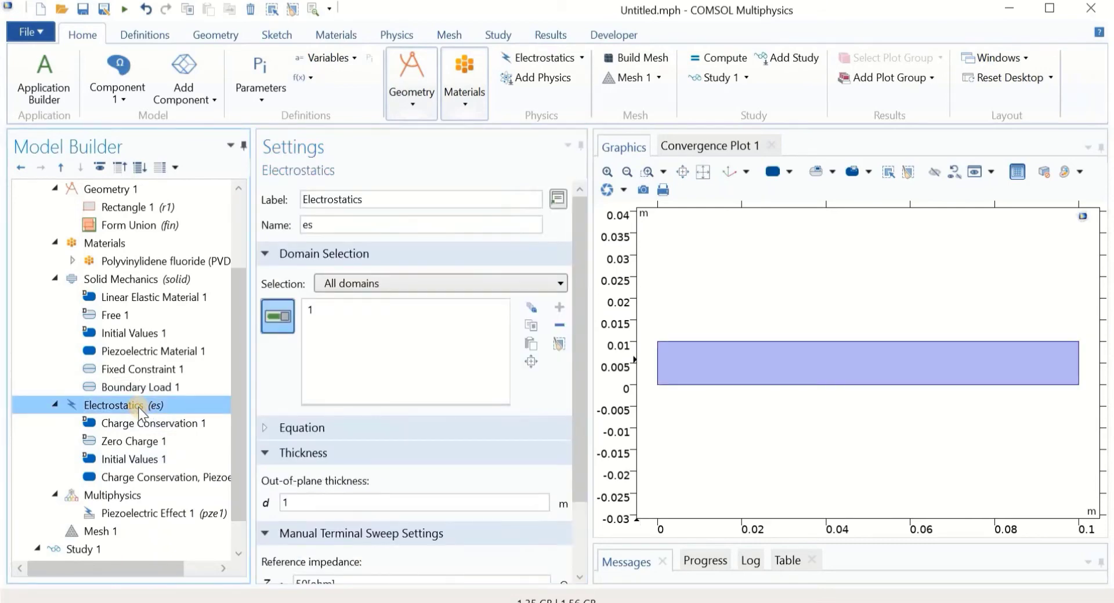
# Add an Electrostatics Ground condition on the beam's left edge.
pyautogui.rightClick(138, 407)
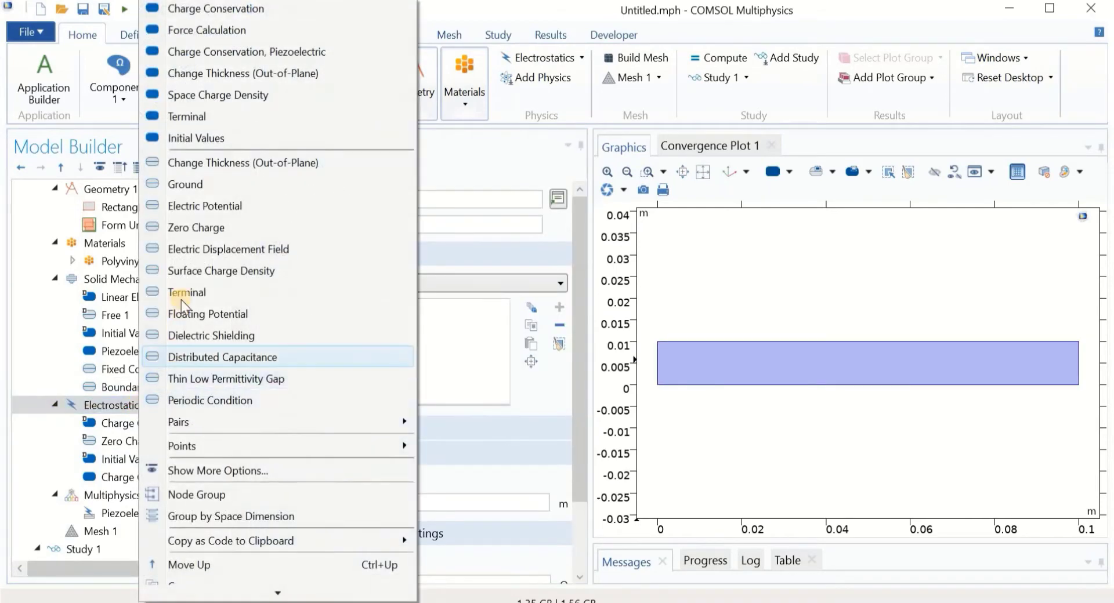
pyautogui.click(189, 184)
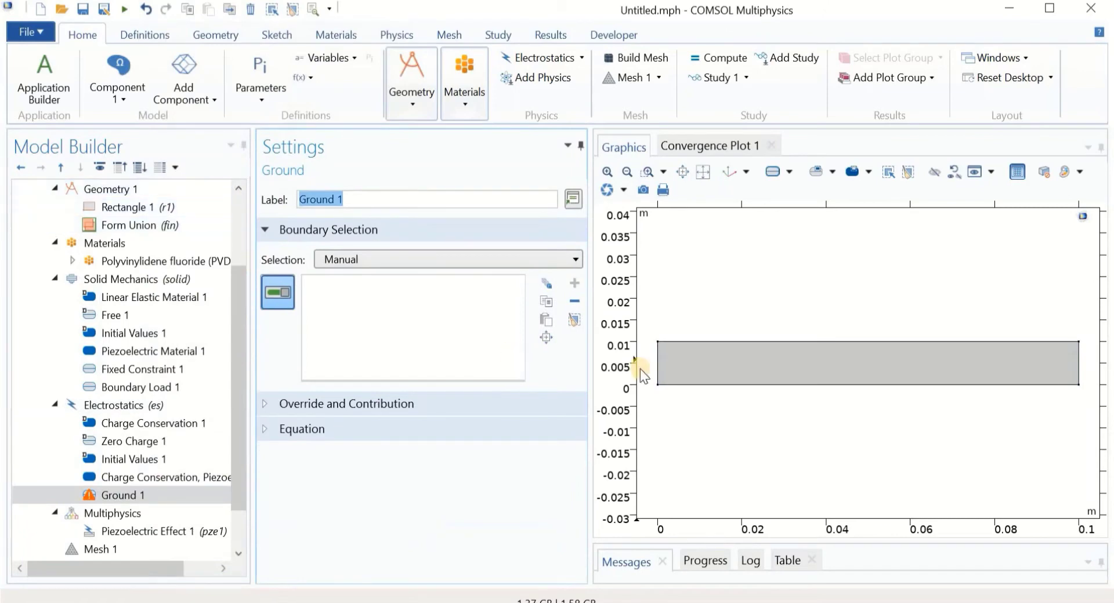
pyautogui.click(657, 369)
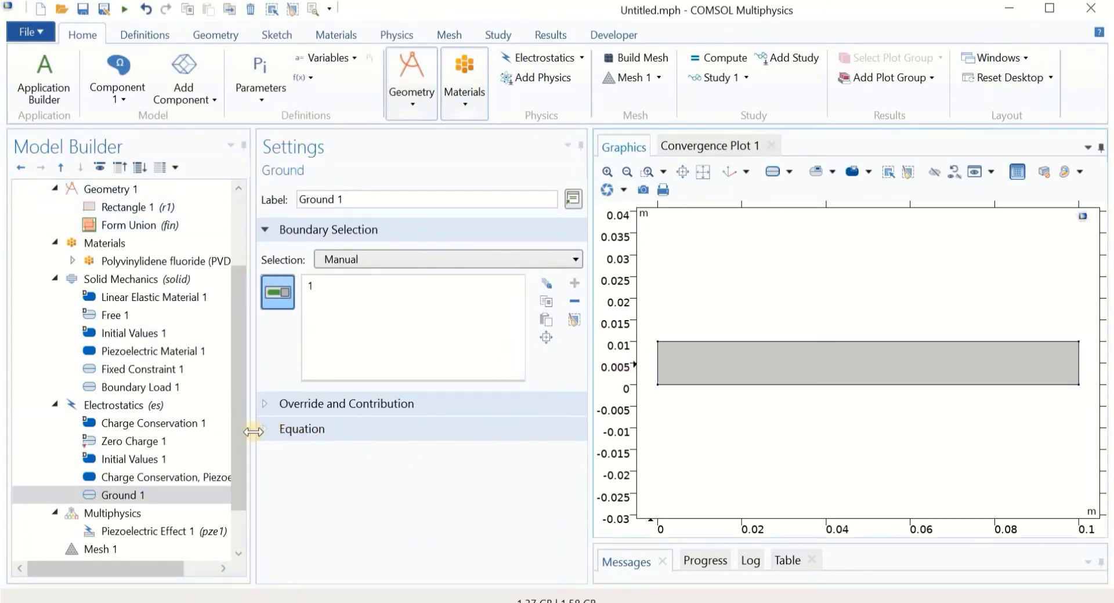
pyautogui.scroll(-1, 235, 482)
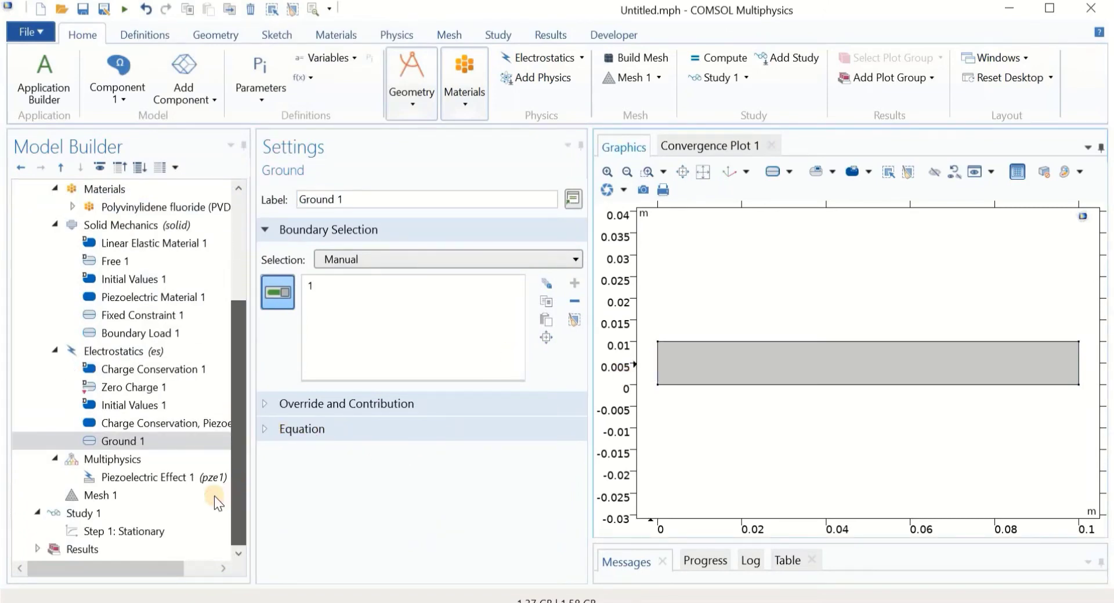
# Build the physics-controlled mesh with element size Finer.
pyautogui.click(124, 497)
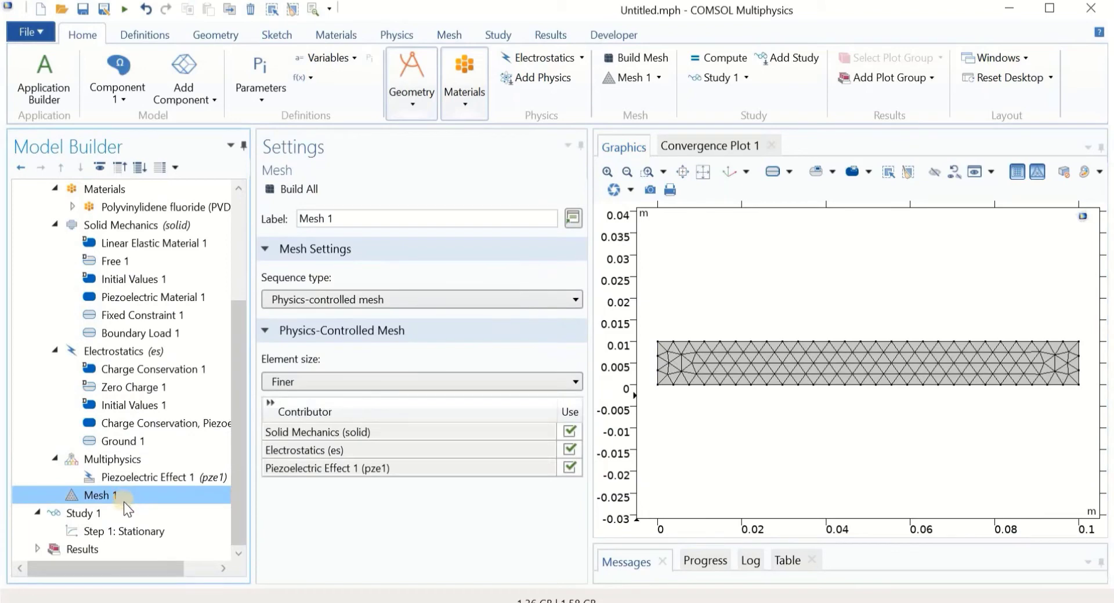
pyautogui.click(290, 381)
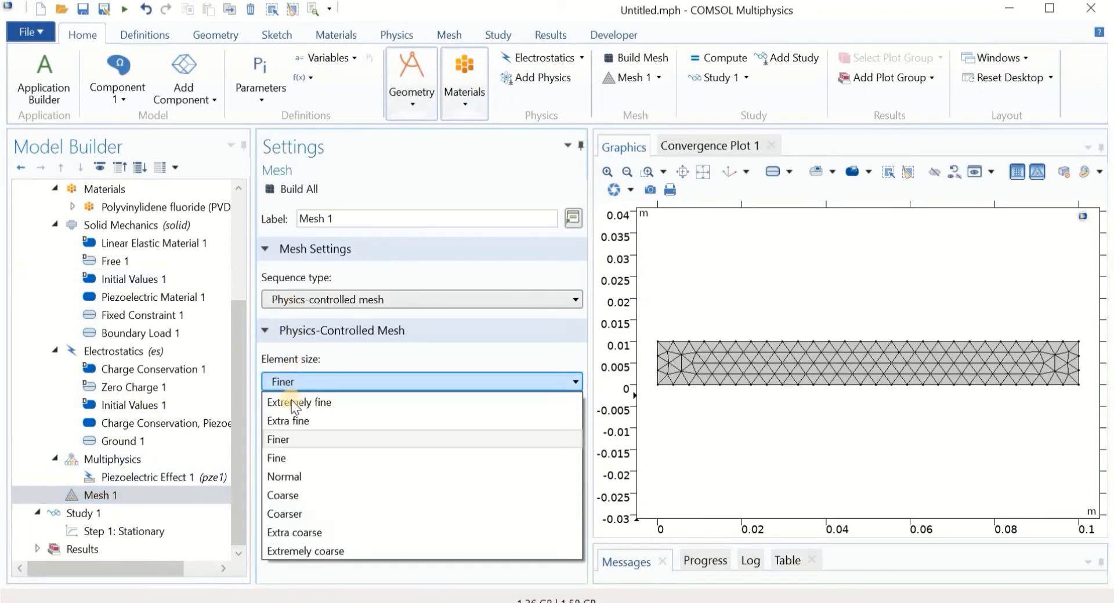
pyautogui.click(290, 438)
pyautogui.click(289, 189)
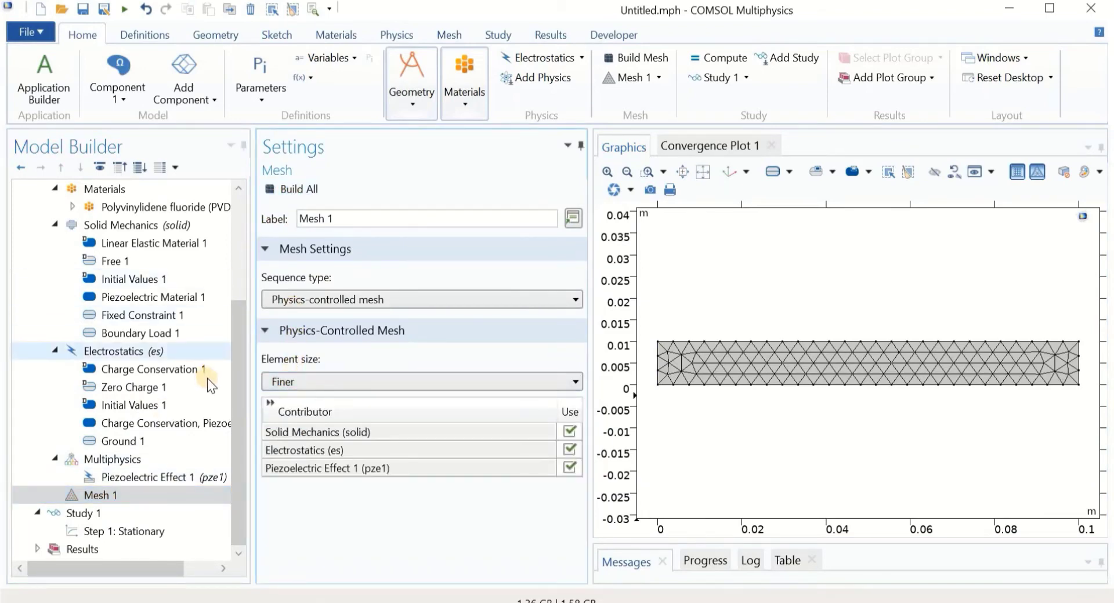
# Enable Include geometric nonlinearity in the Stationary step and compute Study 1.
pyautogui.click(96, 514)
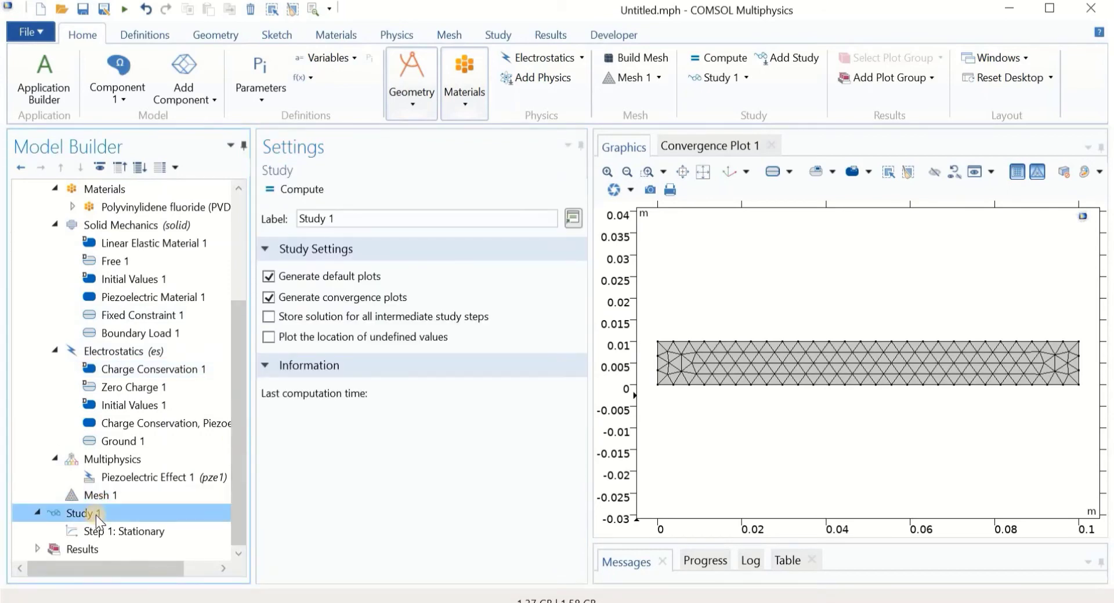
pyautogui.click(96, 529)
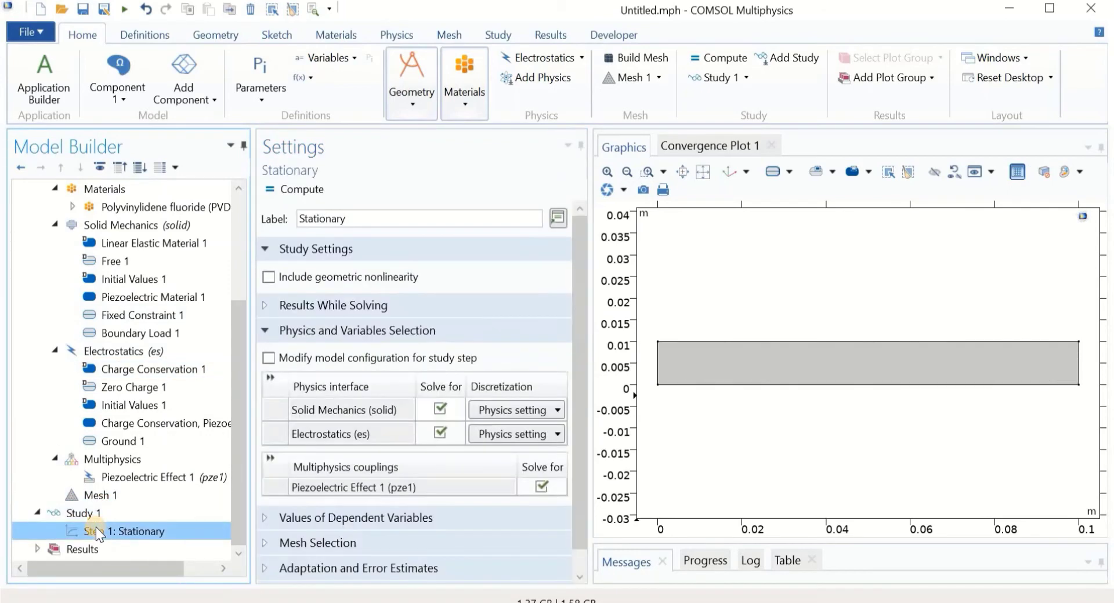
pyautogui.click(268, 279)
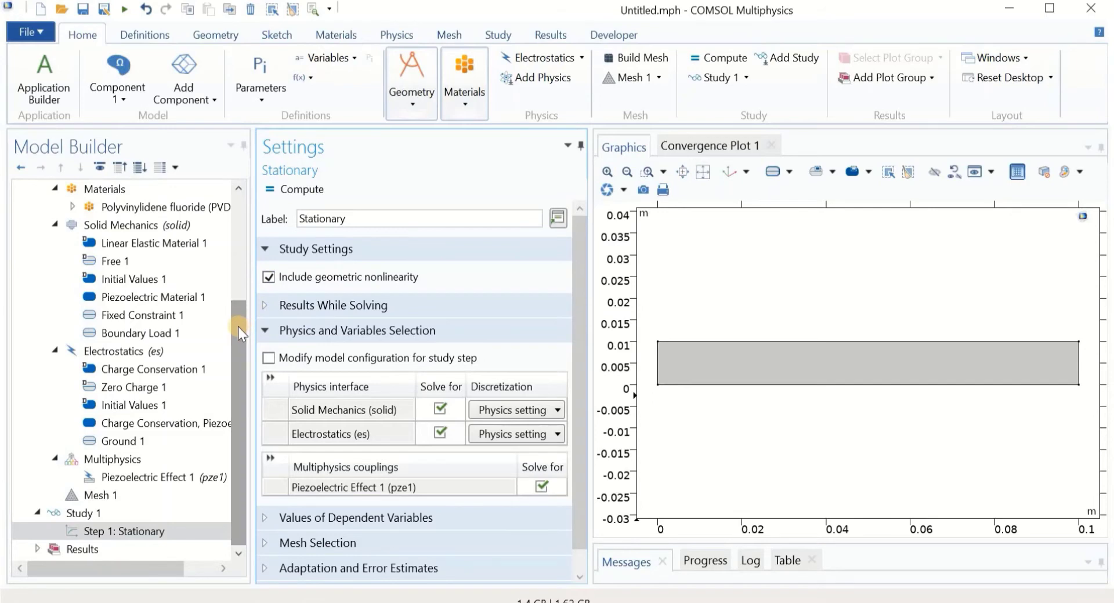
pyautogui.click(287, 191)
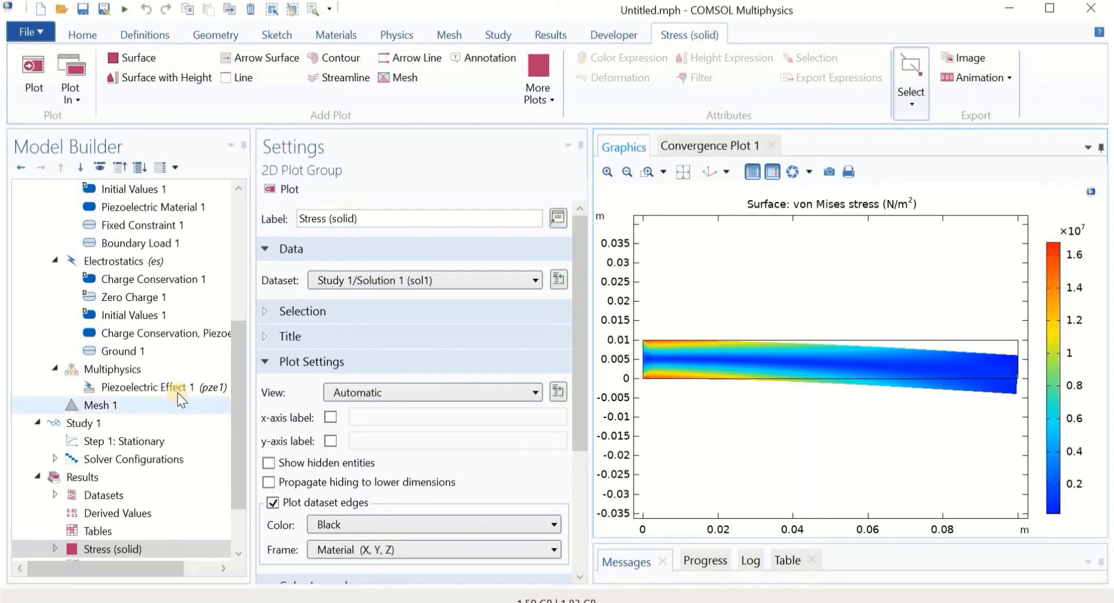
# Display the Electric Potential (es) plot group for the bent beam.
pyautogui.scroll(-2, 183, 451)
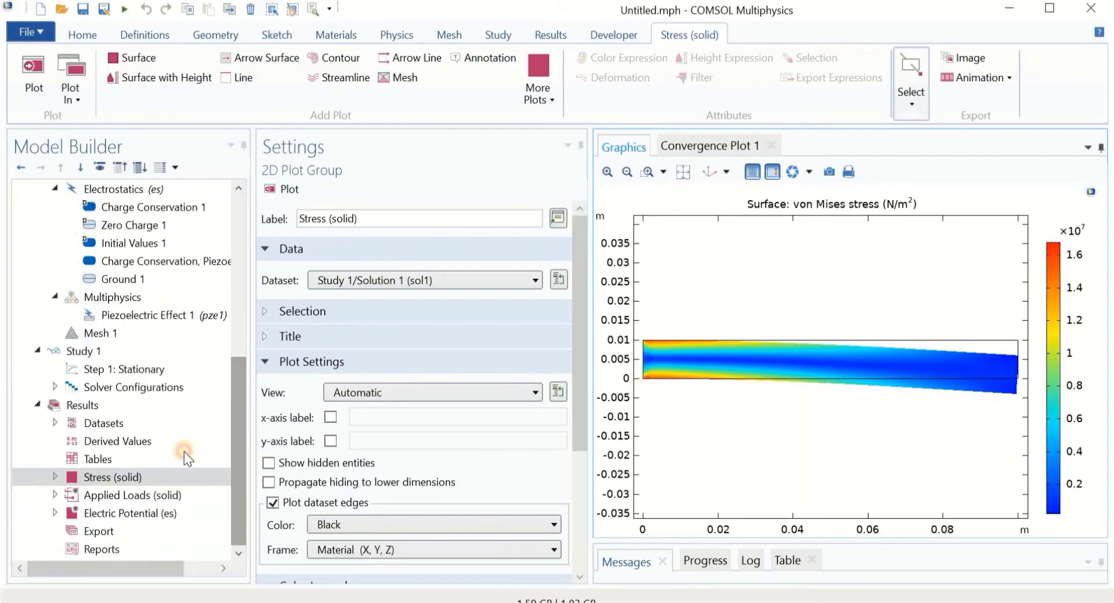
pyautogui.click(146, 514)
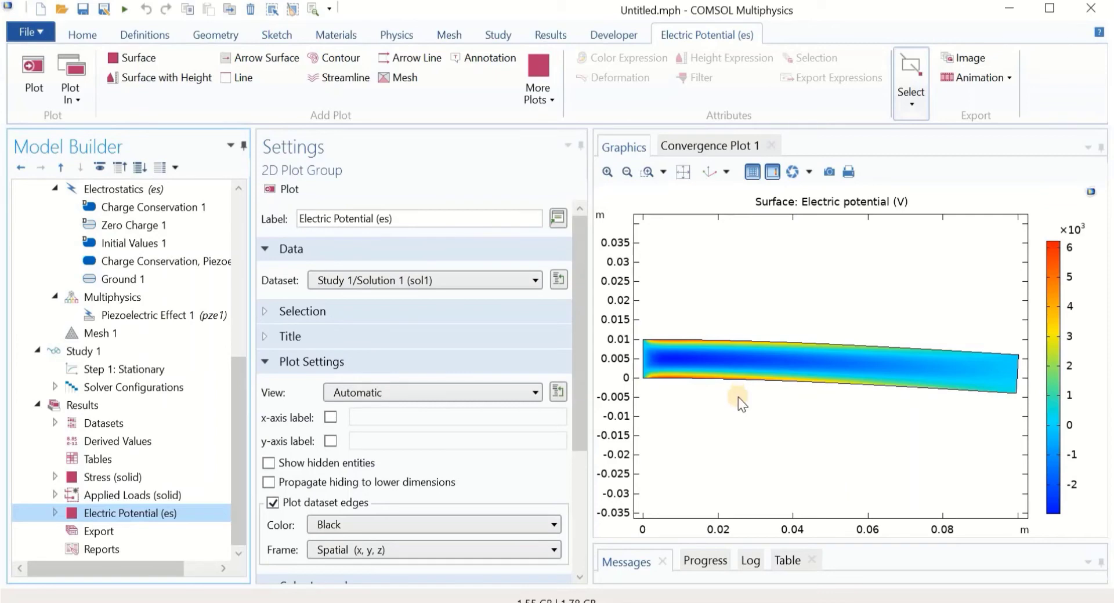
pyautogui.click(107, 513)
# Add a Mesh export under Results.
pyautogui.click(95, 531)
pyautogui.rightClick(96, 531)
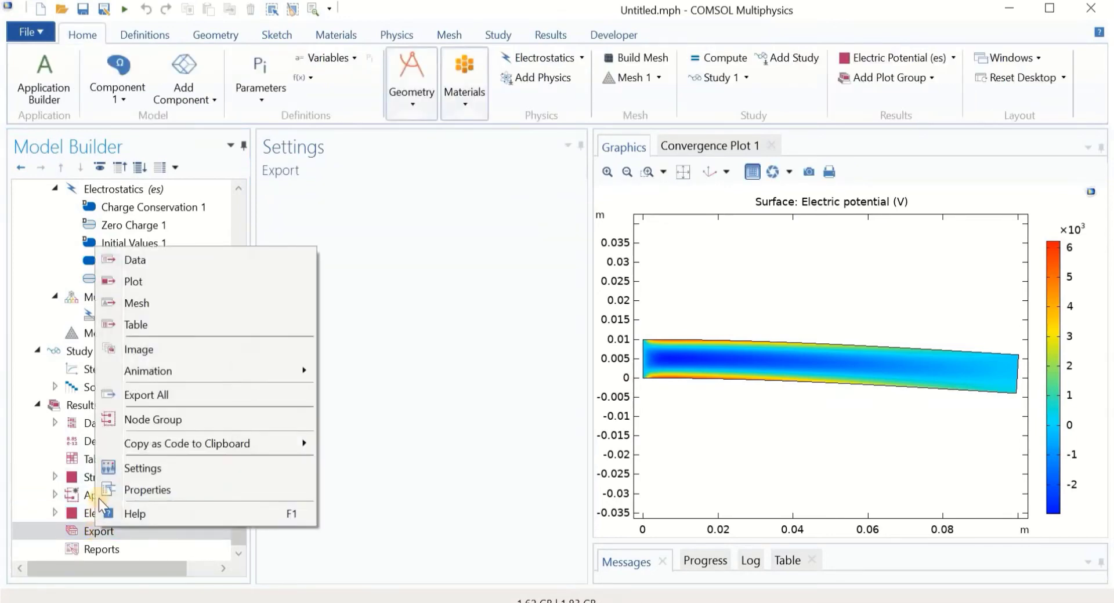
pyautogui.click(133, 302)
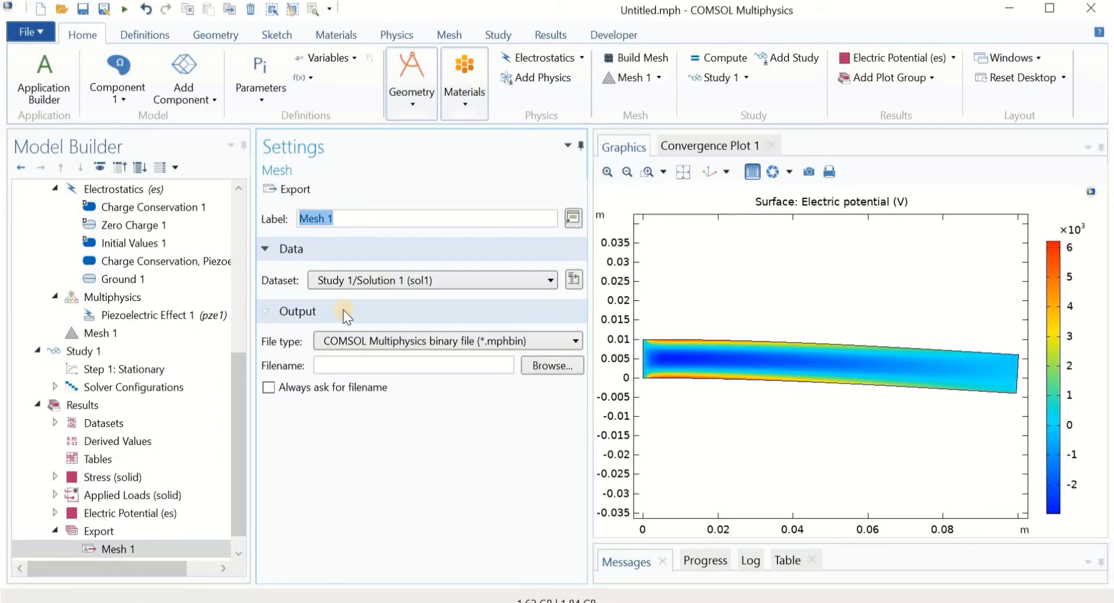
# Save the mesh export as deformed_mesh in the lecture 9 folder and export it.
pyautogui.click(554, 367)
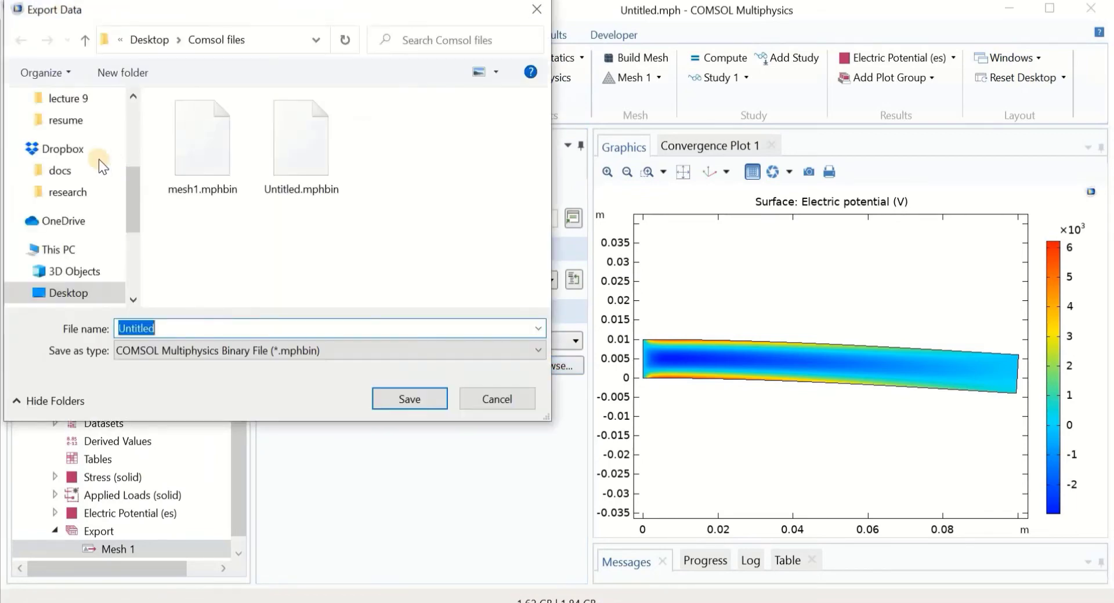
pyautogui.click(65, 98)
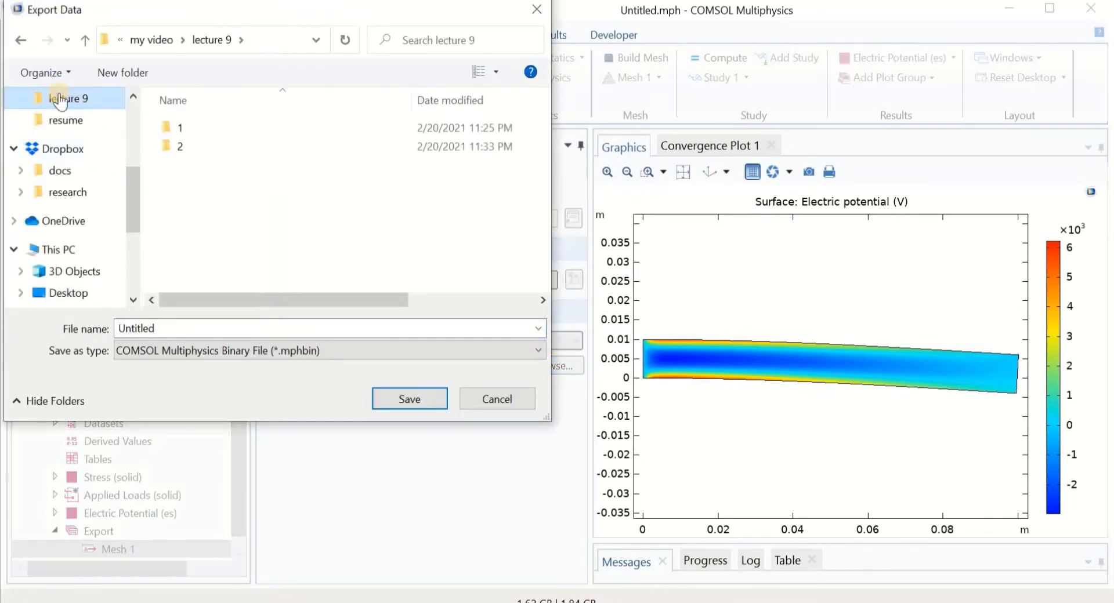
pyautogui.doubleClick(167, 326)
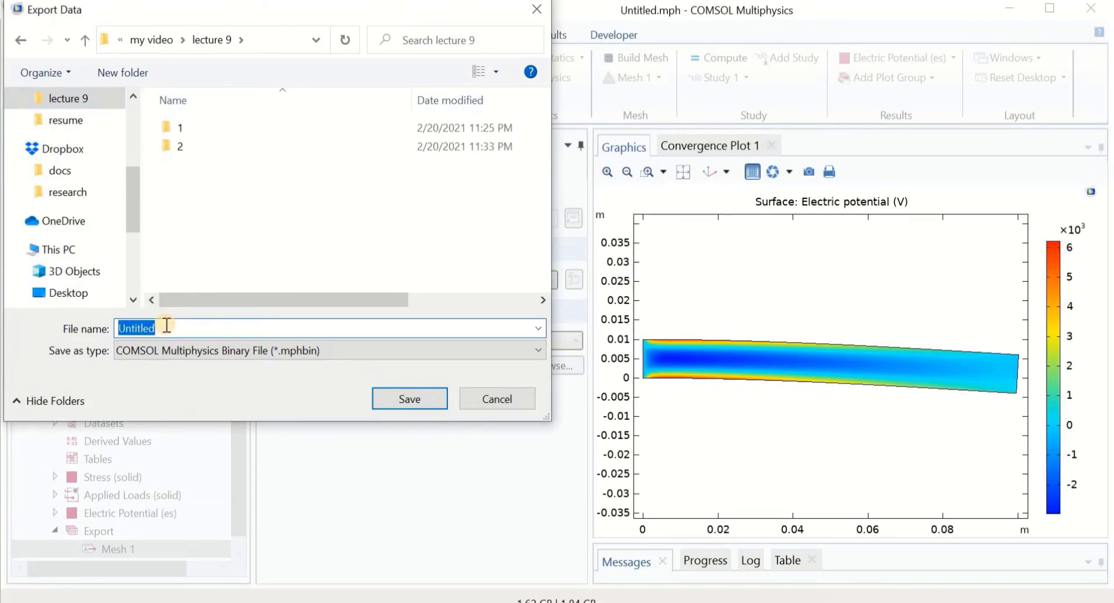
pyautogui.write('deformed mesh')
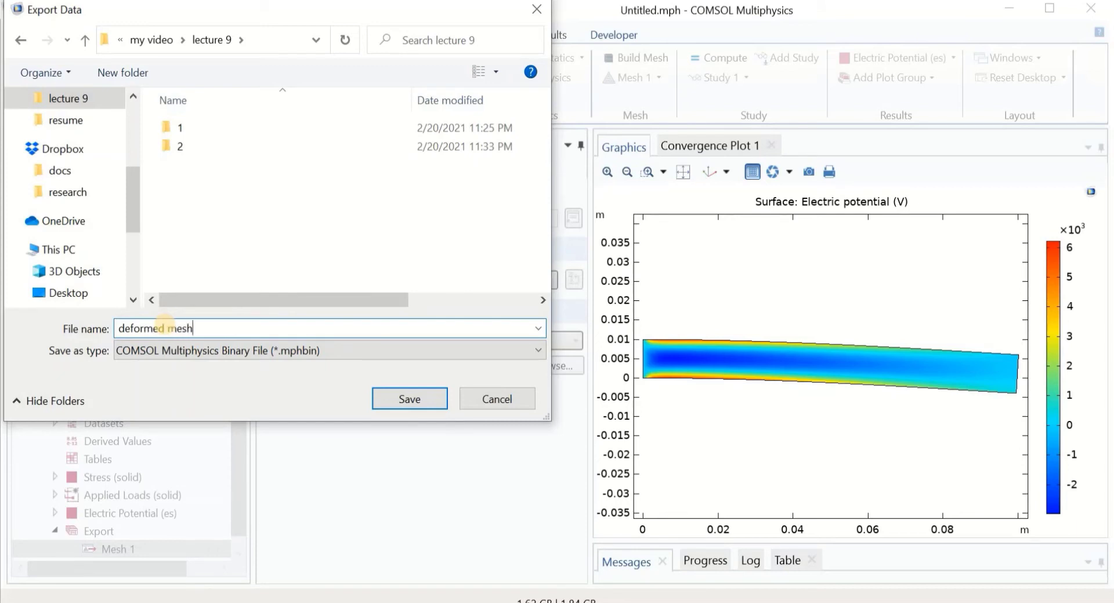
pyautogui.click(165, 325)
pyautogui.press('Delete')
pyautogui.write('_')
pyautogui.click(392, 399)
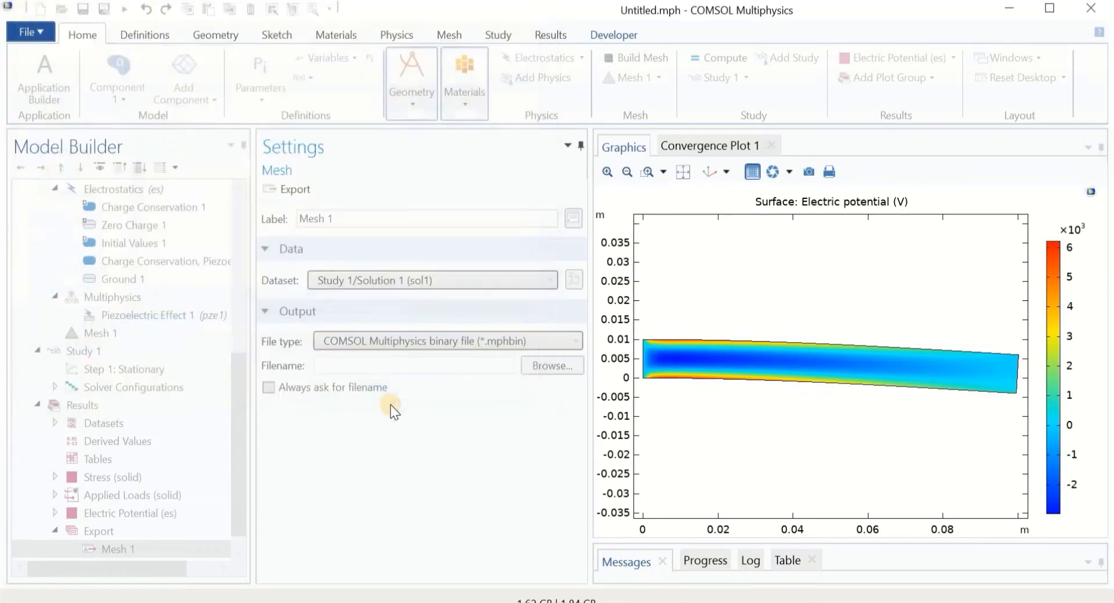
pyautogui.click(284, 192)
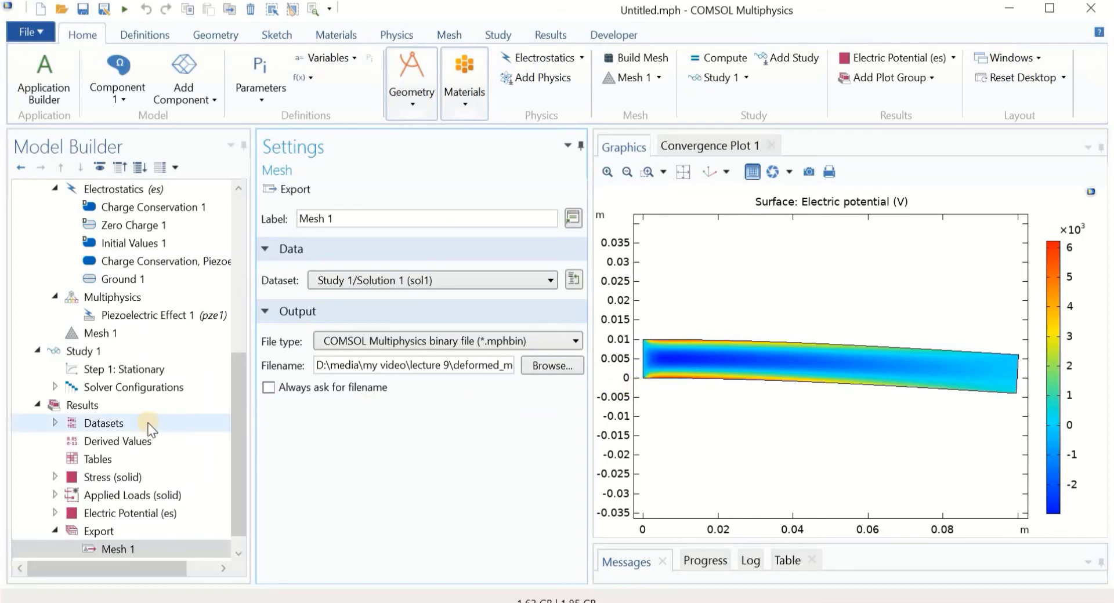
# Add an Edge 2D dataset selecting the beam's left, top, right and bottom edges.
pyautogui.click(97, 423)
pyautogui.rightClick(97, 423)
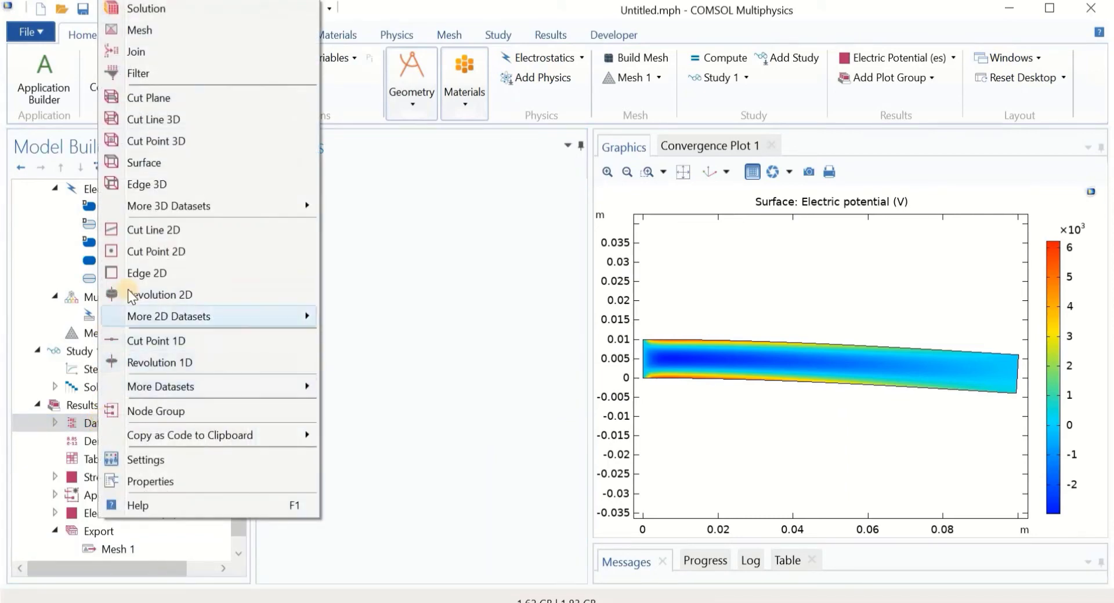
pyautogui.click(159, 280)
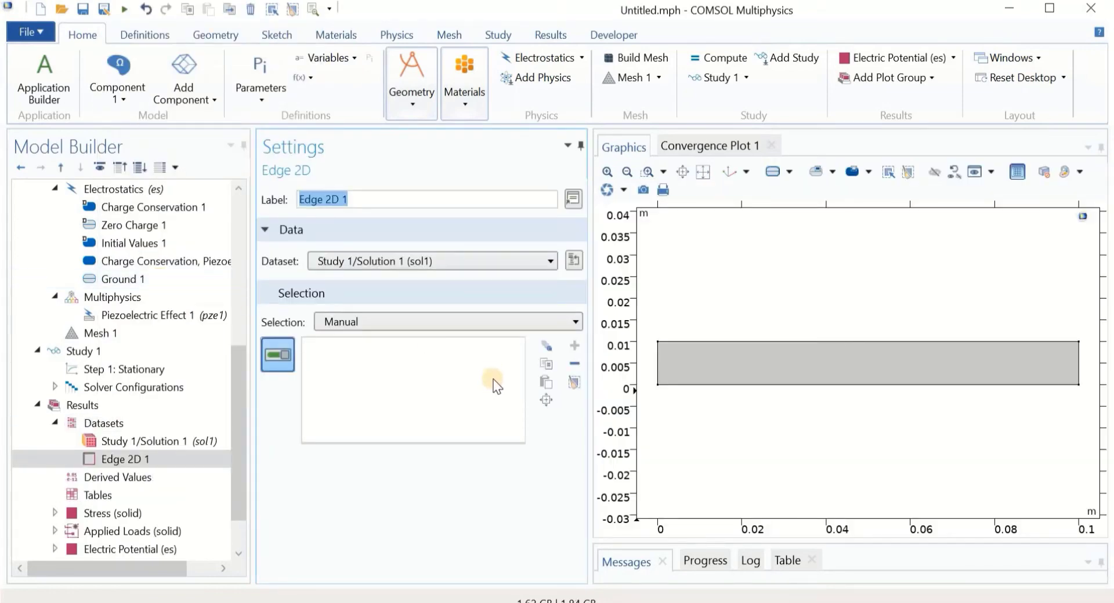
pyautogui.click(656, 371)
pyautogui.click(679, 343)
pyautogui.click(1079, 363)
pyautogui.click(1028, 385)
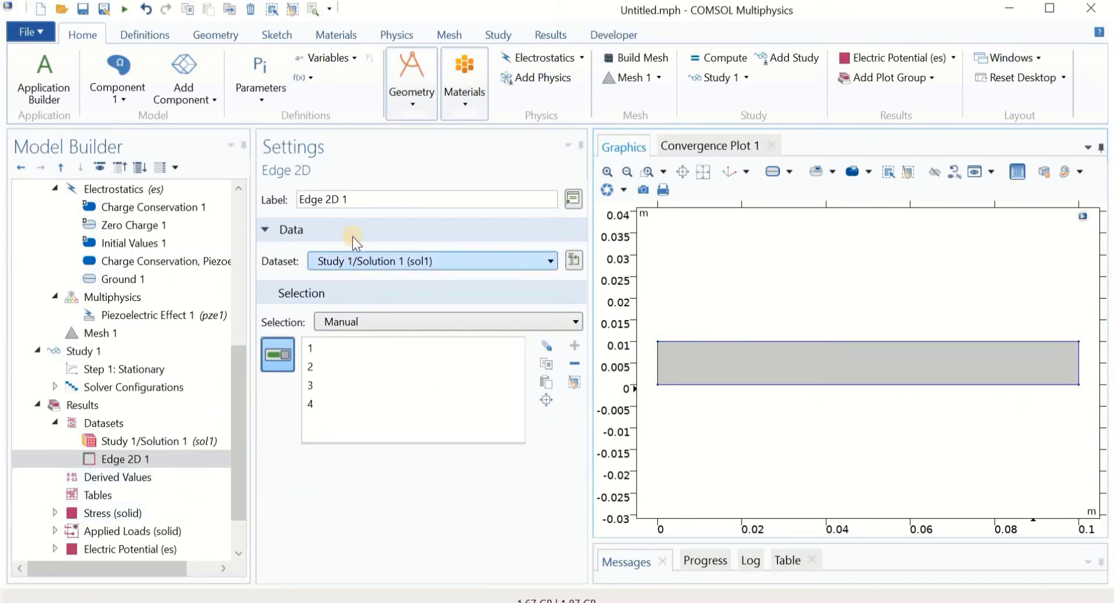
pyautogui.click(367, 201)
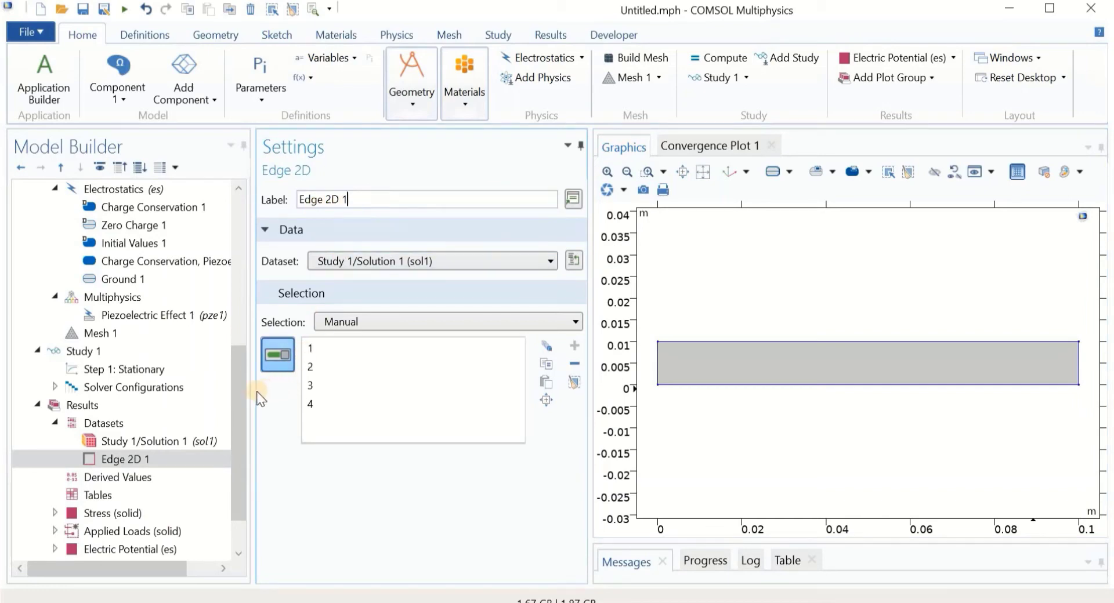
pyautogui.moveTo(244, 391); pyautogui.dragTo(244, 456)
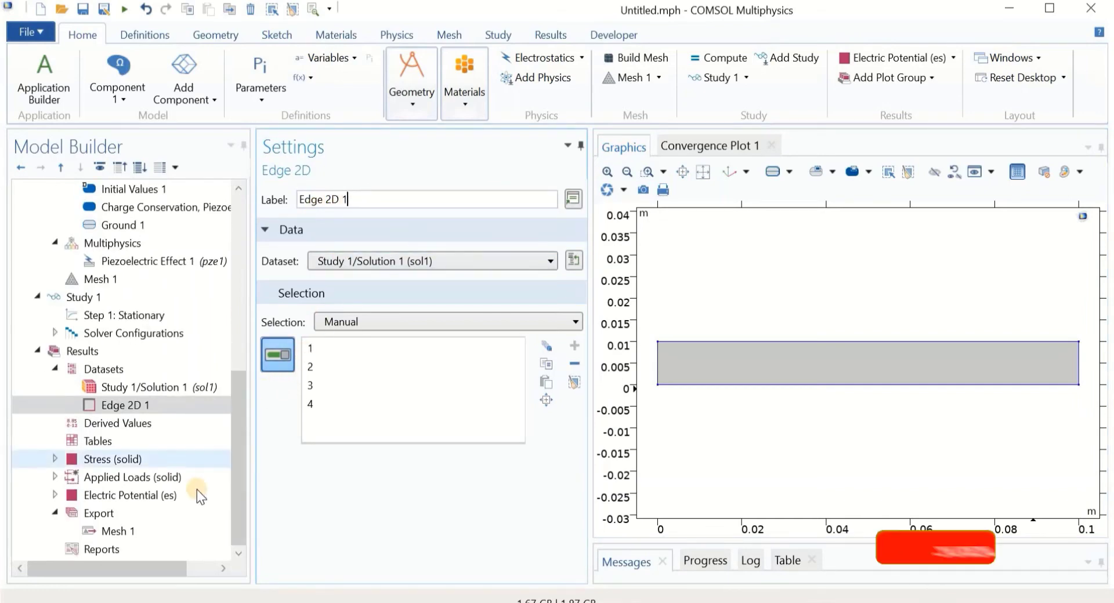
pyautogui.click(97, 517)
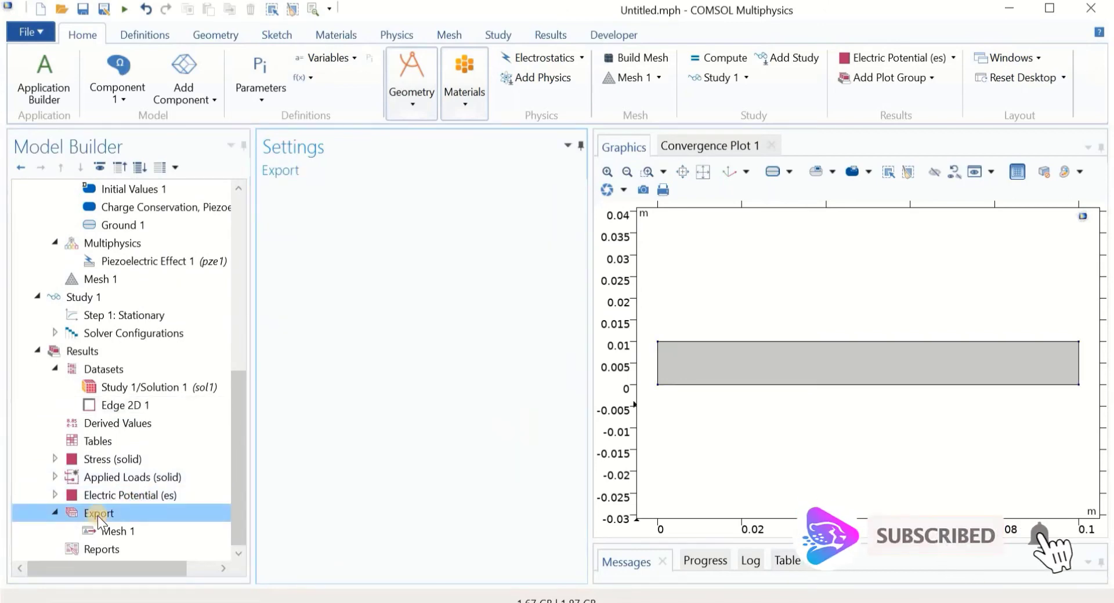
# Add a Data export using dataset Edge 2D 1 with expression V (electric potential).
pyautogui.rightClick(97, 516)
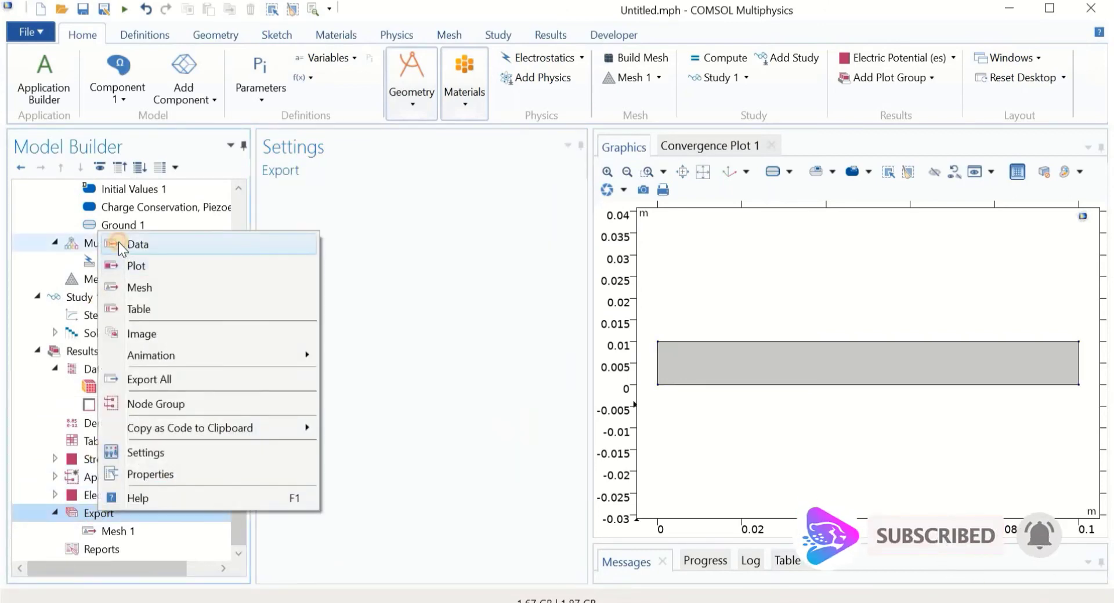
pyautogui.press('Escape')
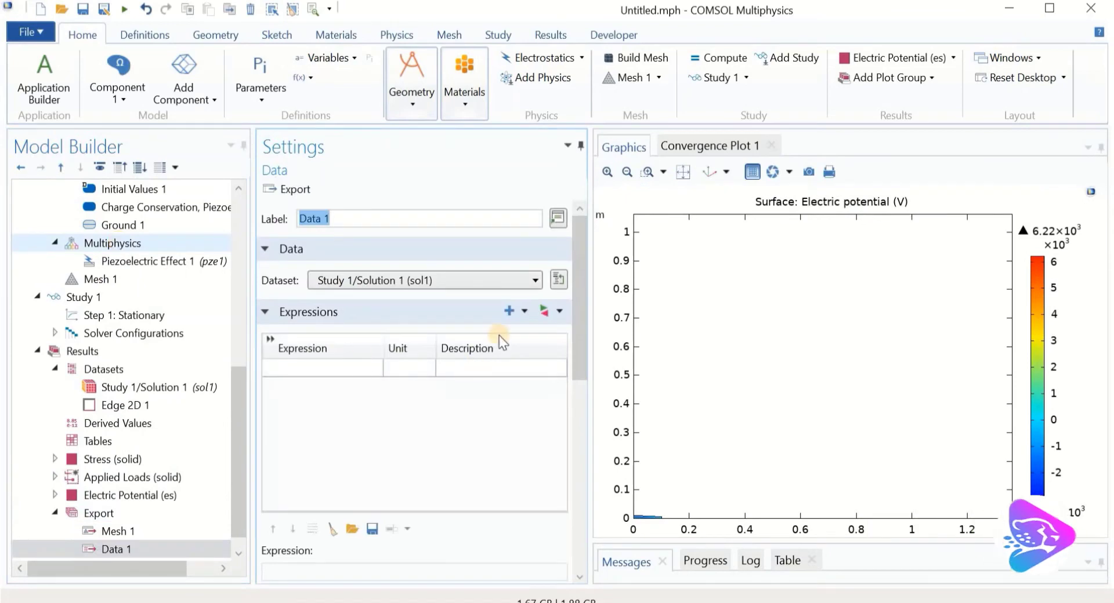
pyautogui.click(687, 171)
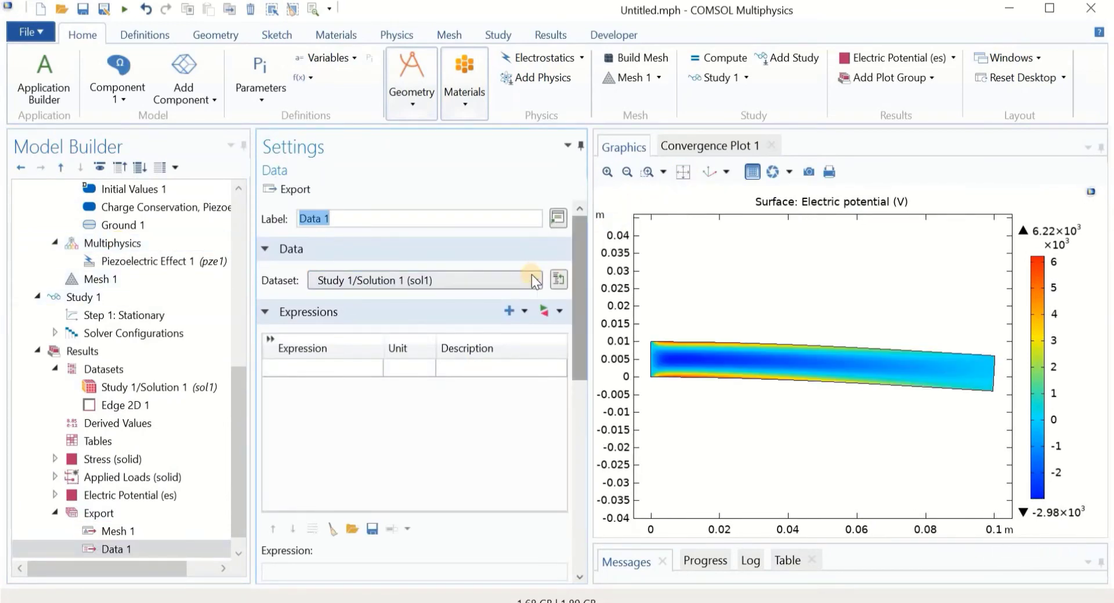
pyautogui.click(493, 280)
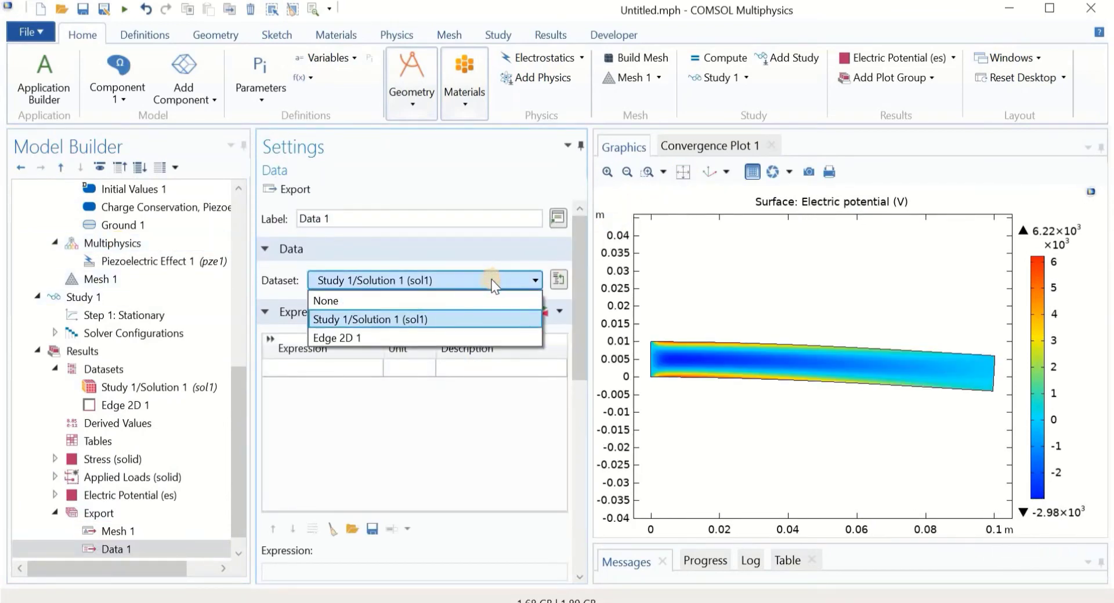
pyautogui.click(373, 336)
pyautogui.click(544, 311)
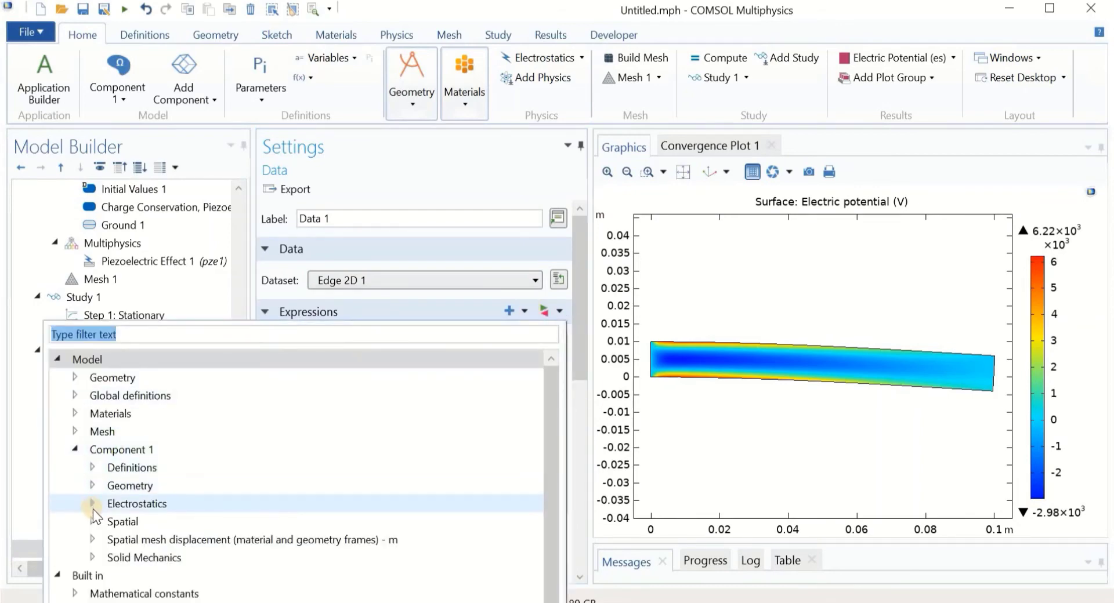
pyautogui.click(92, 503)
pyautogui.click(110, 539)
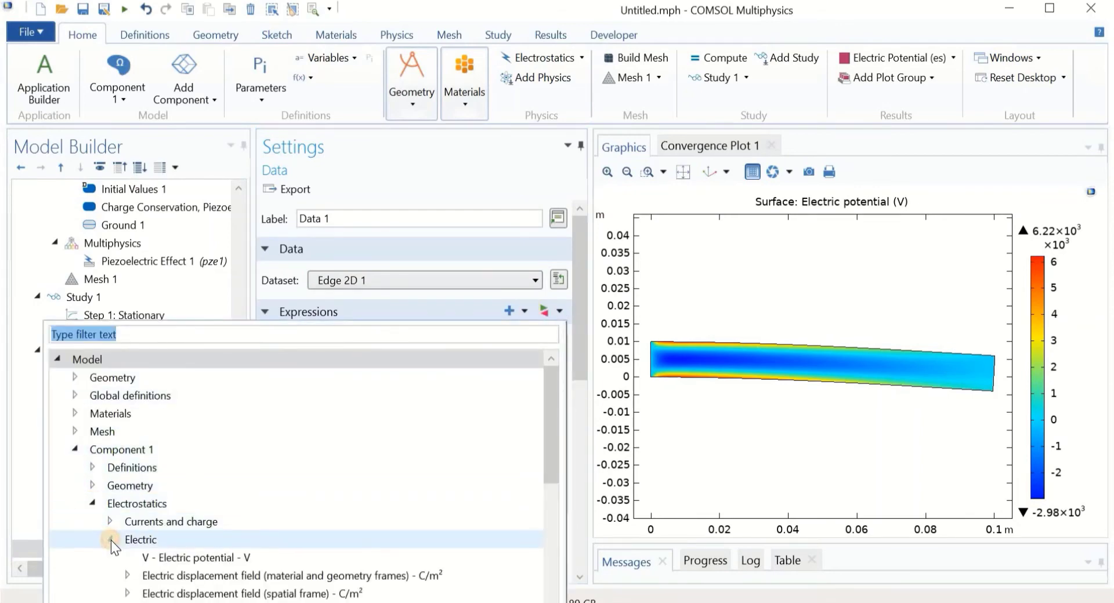
pyautogui.doubleClick(163, 558)
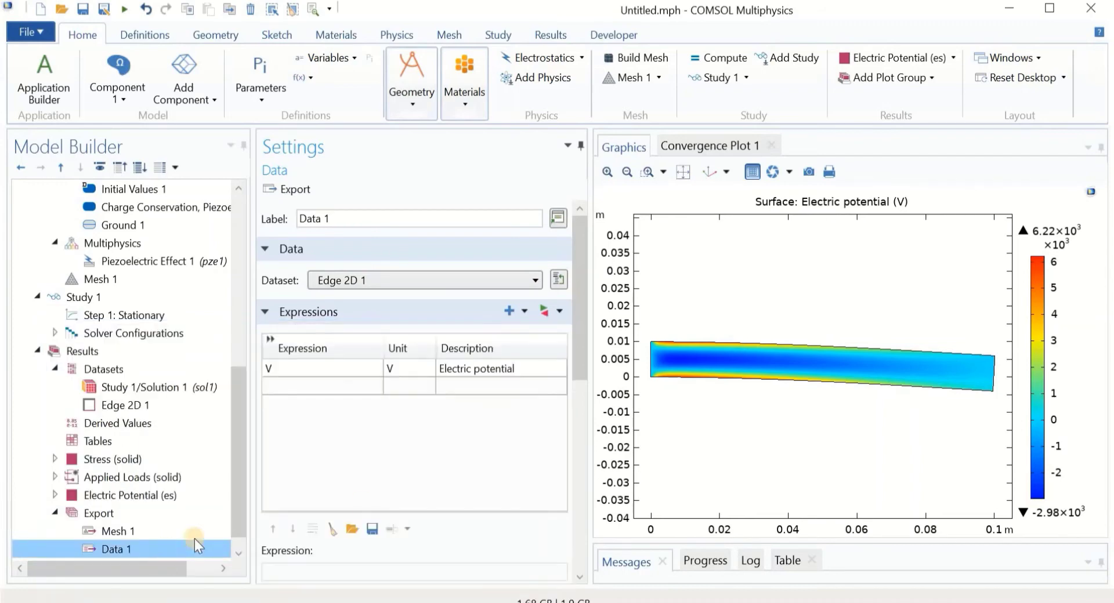
pyautogui.moveTo(579, 385); pyautogui.dragTo(579, 551)
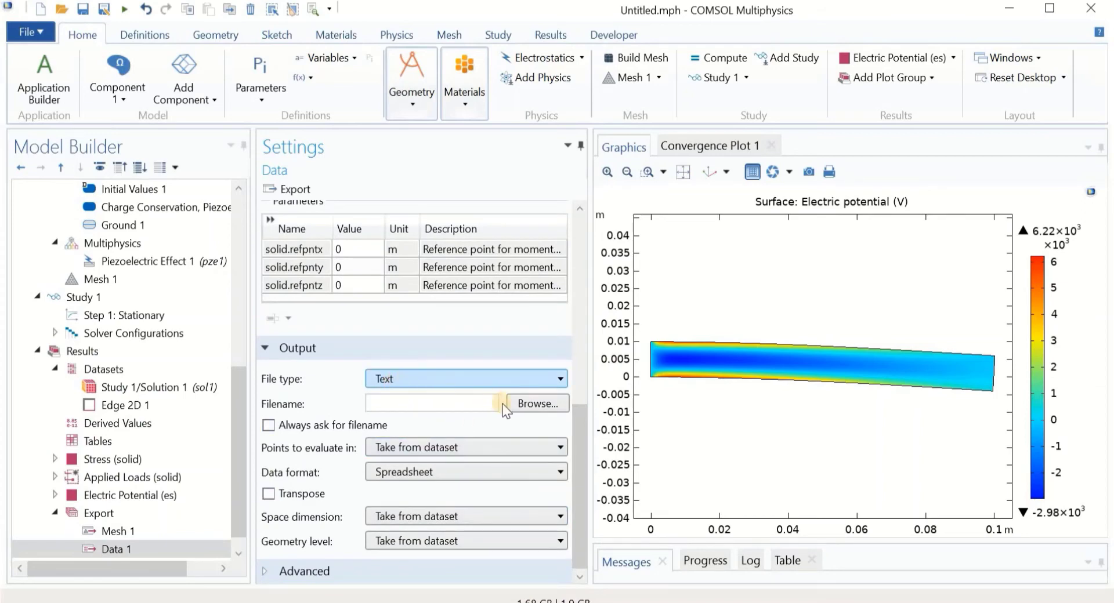
# Set the export target file to v_boundary.
pyautogui.click(521, 405)
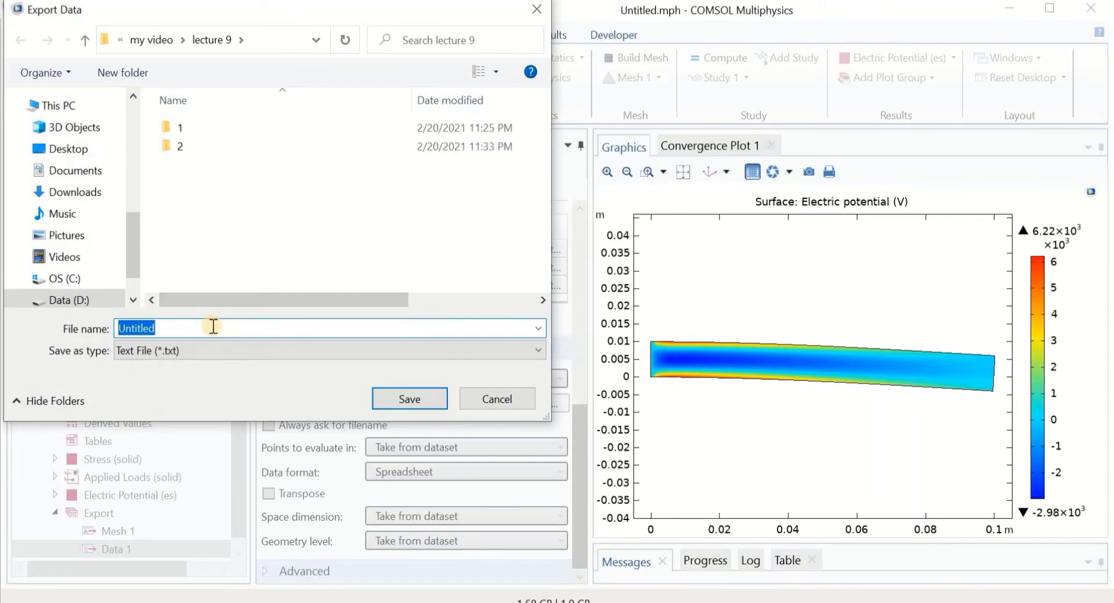
pyautogui.write('v_boundary')
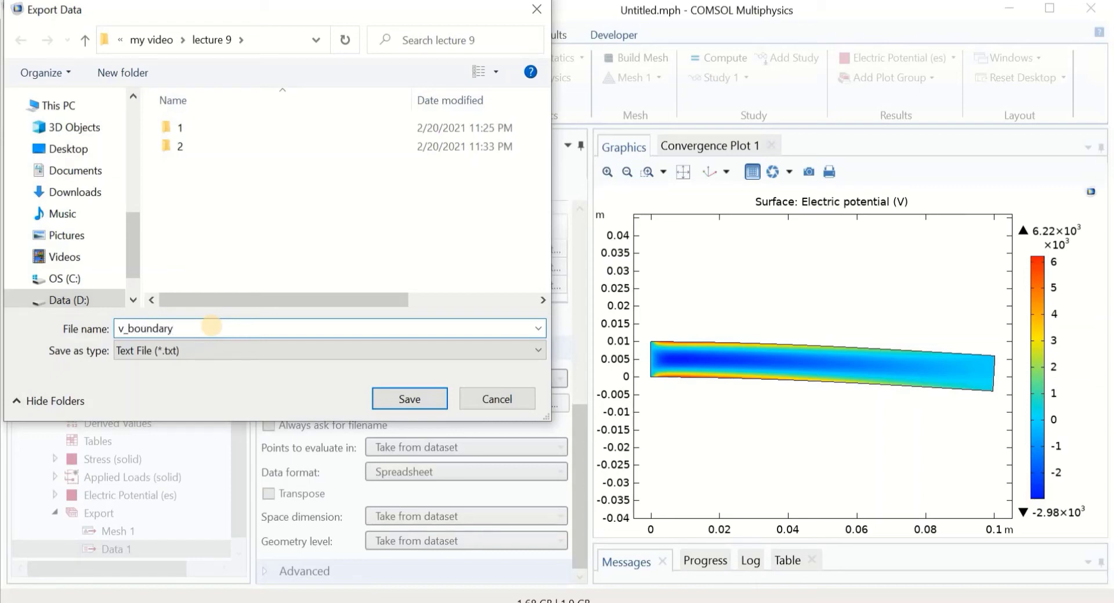
pyautogui.click(410, 398)
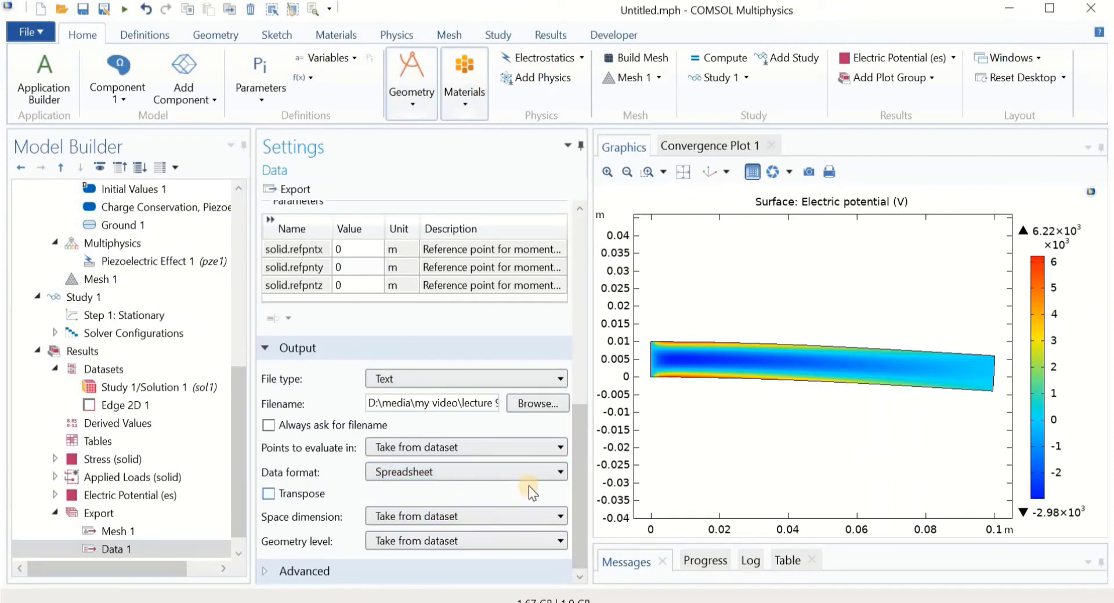
# Export the boundary potential with smoothing set to None and Finer resolution.
pyautogui.click(265, 572)
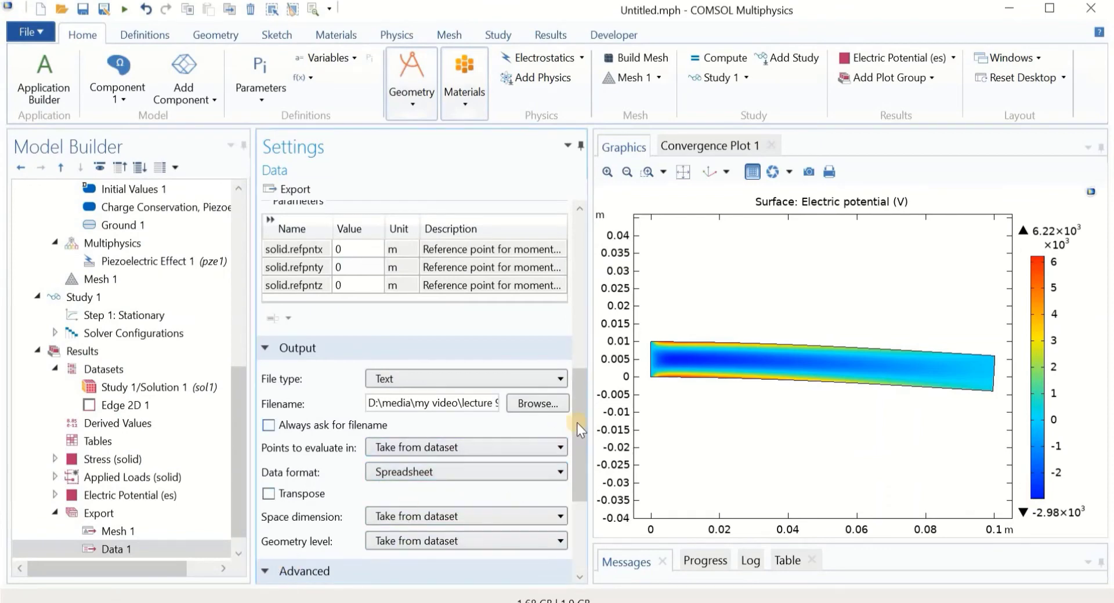
pyautogui.scroll(-3, 580, 489)
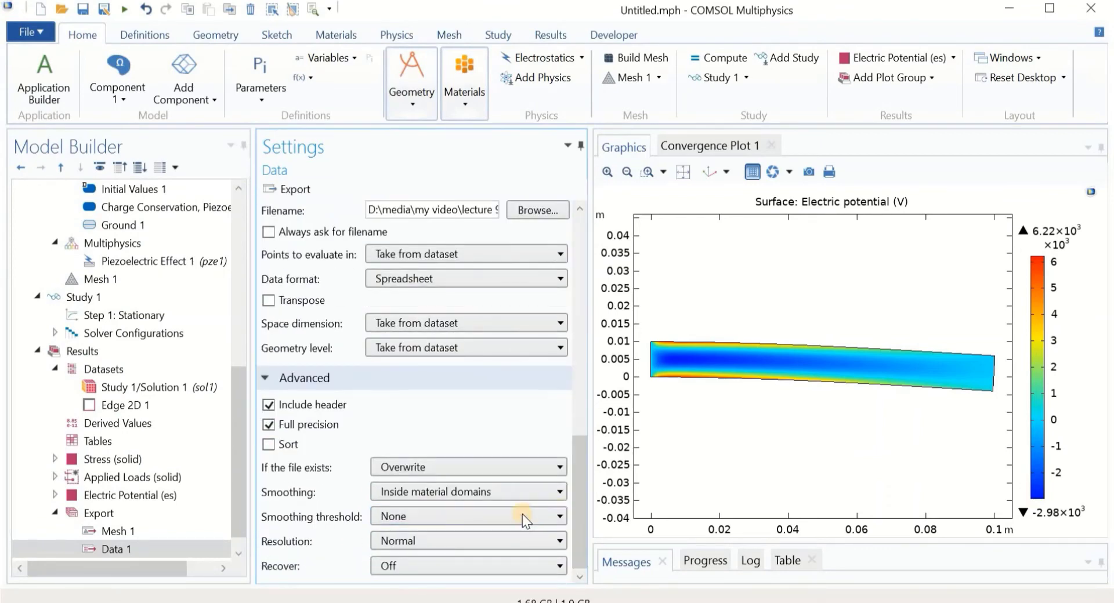
pyautogui.click(452, 493)
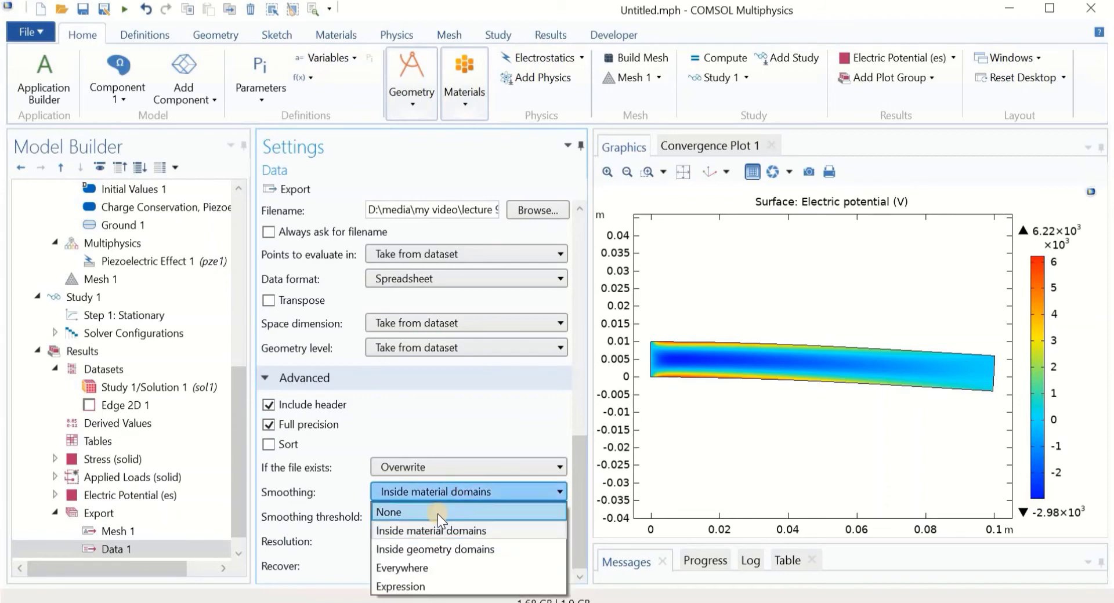
pyautogui.click(437, 513)
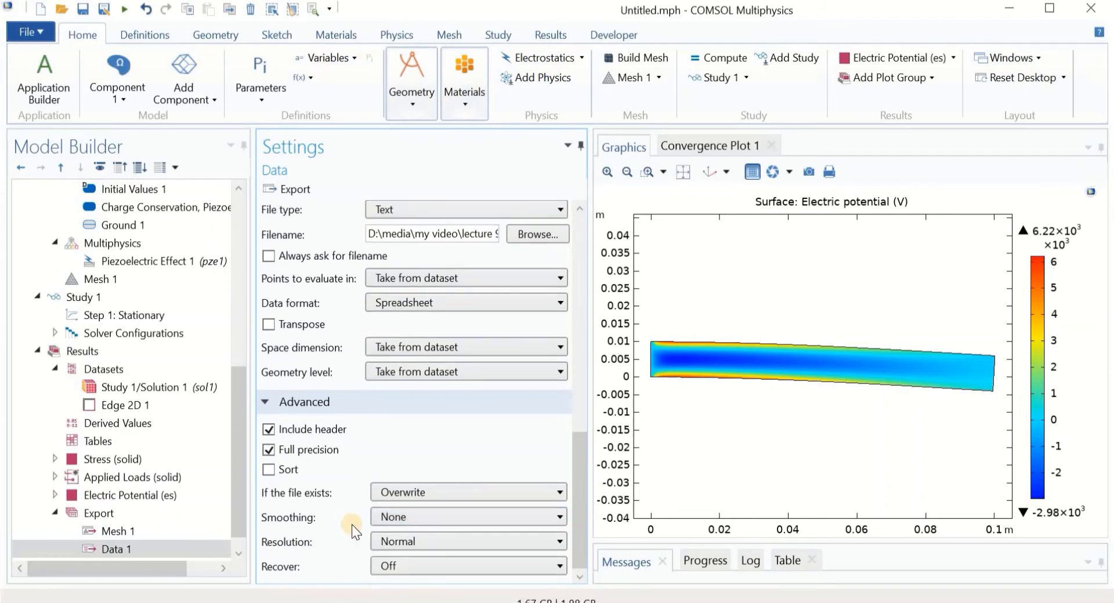
pyautogui.click(399, 544)
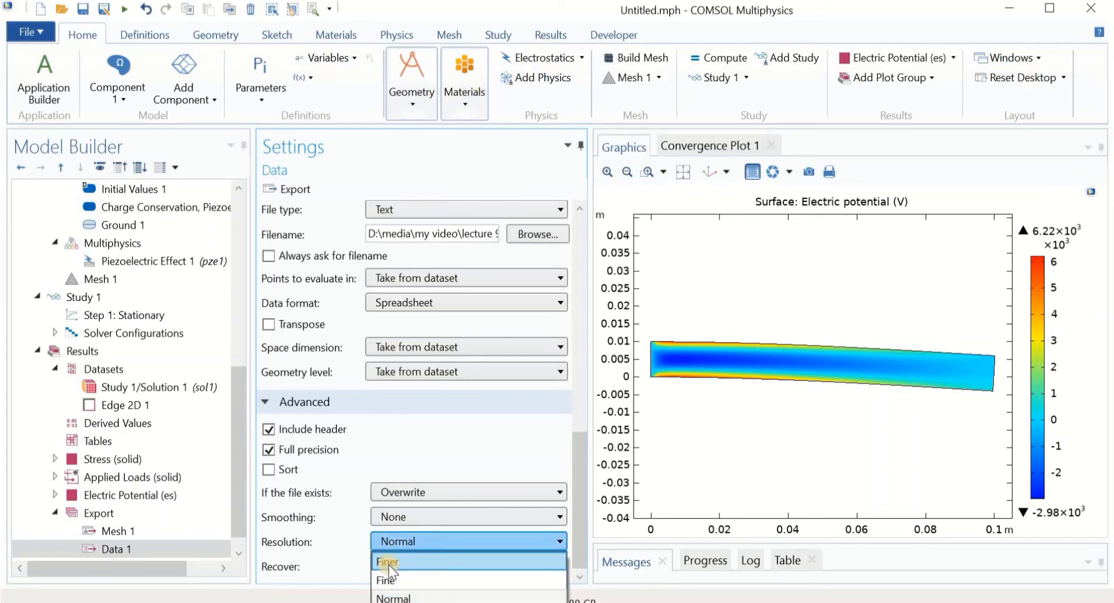
pyautogui.click(389, 564)
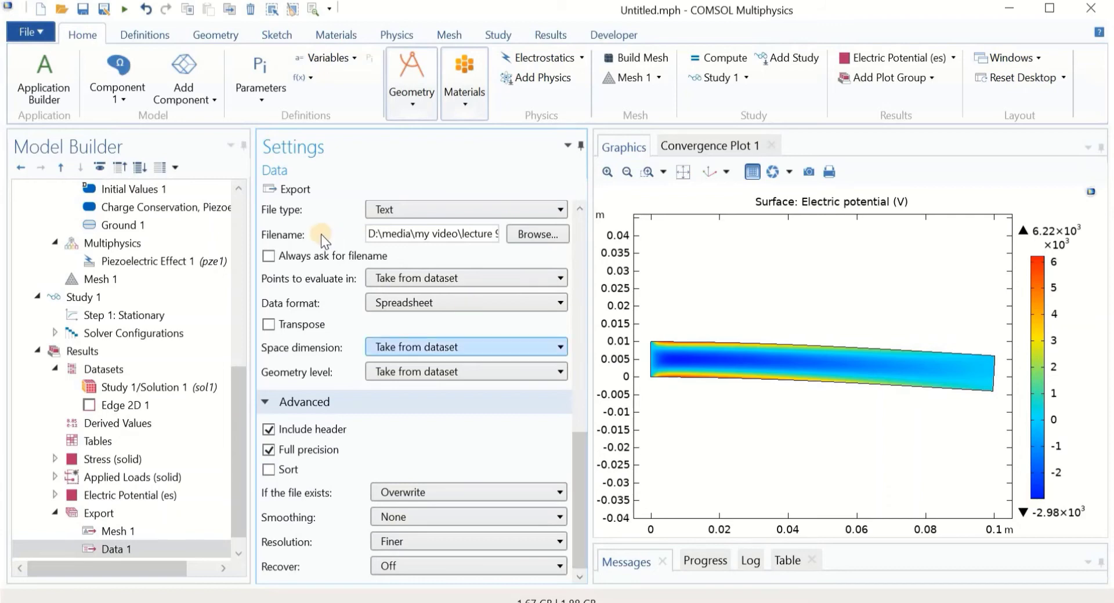
pyautogui.click(280, 190)
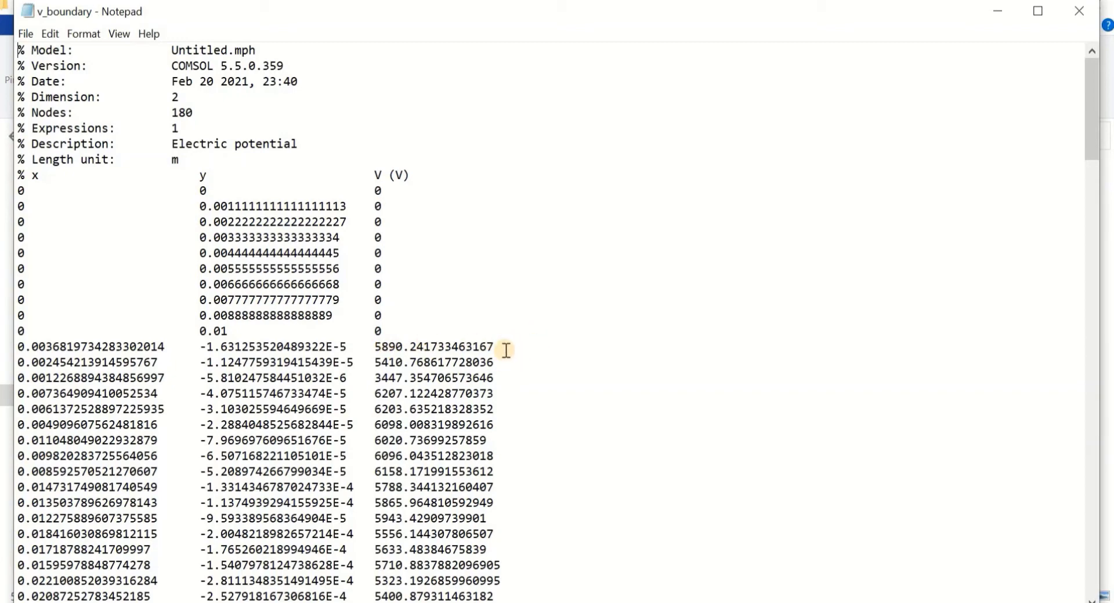
# Close Notepad and add a 1D Plot Group using the Edge 2D 1 dataset.
pyautogui.click(1079, 10)
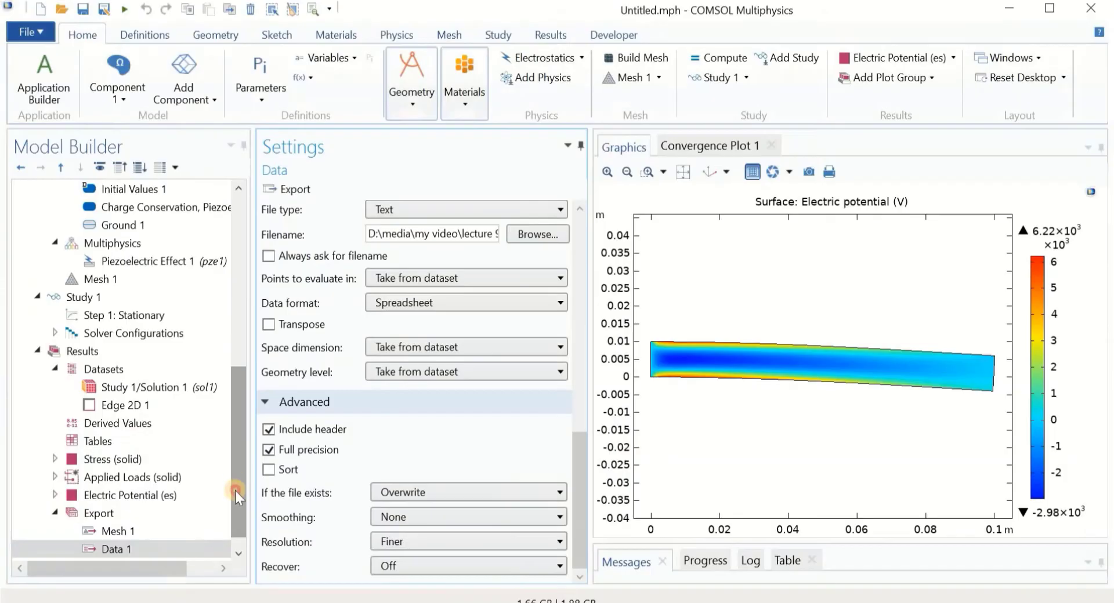
pyautogui.moveTo(234, 491); pyautogui.dragTo(235, 494)
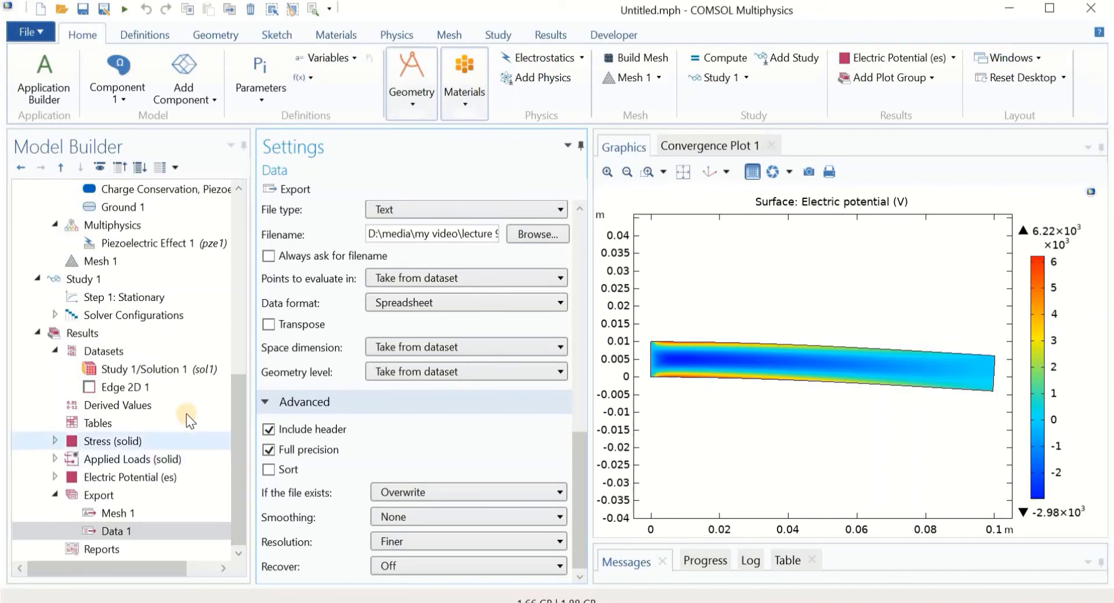
pyautogui.click(95, 330)
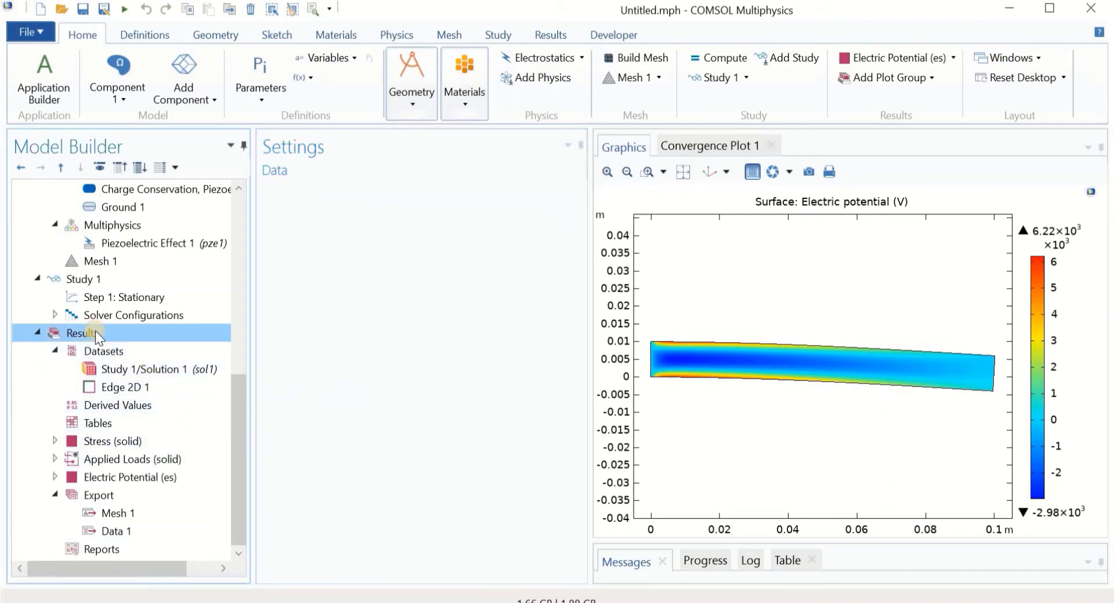
pyautogui.rightClick(95, 331)
pyautogui.click(704, 413)
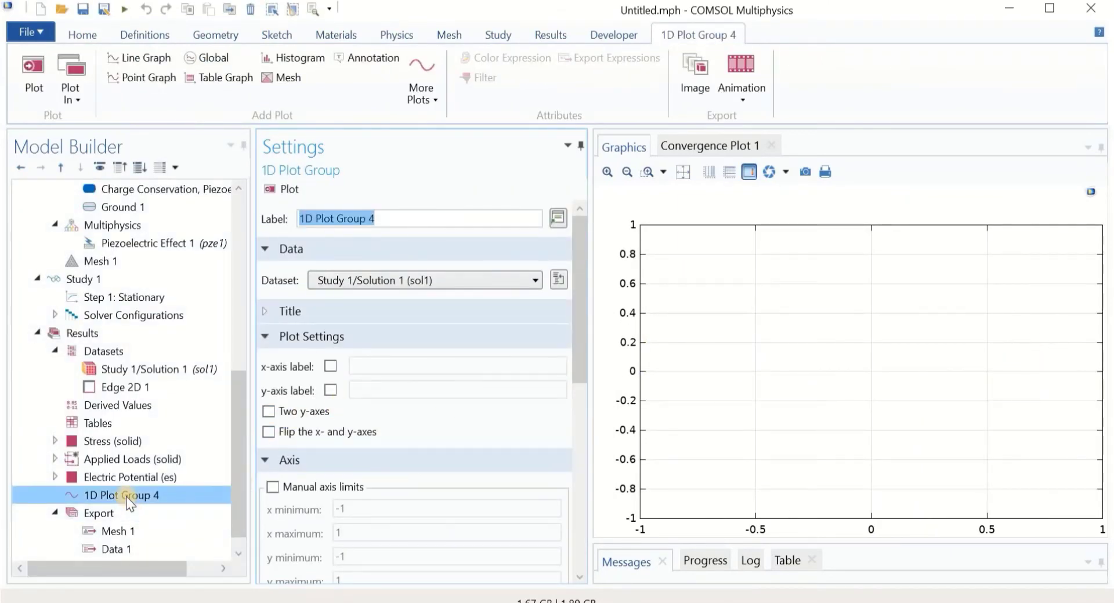
pyautogui.click(145, 497)
pyautogui.click(332, 277)
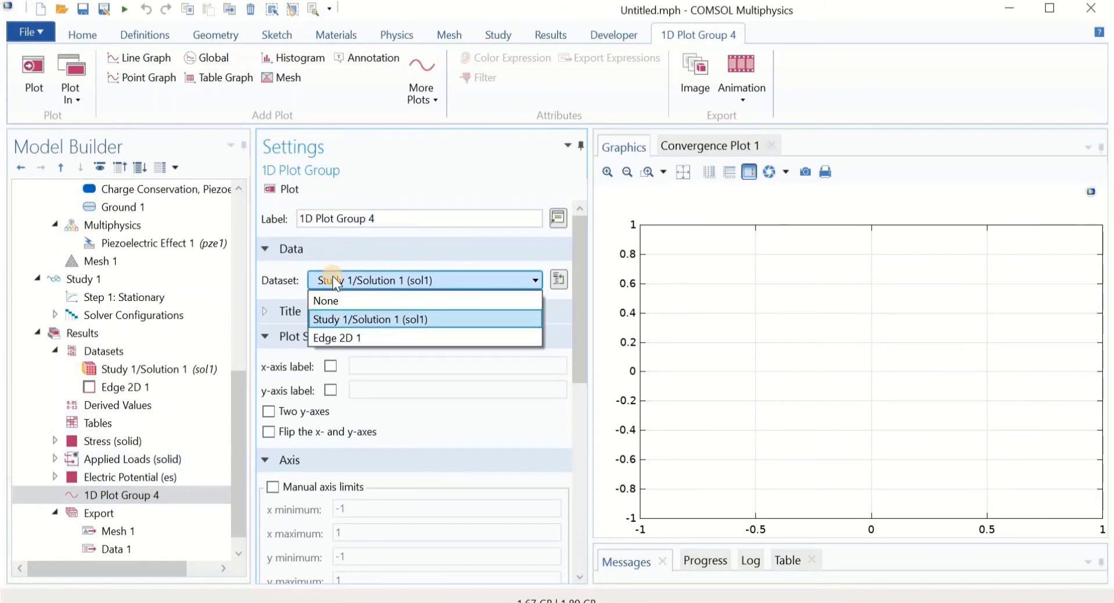
pyautogui.click(330, 338)
# Add a Line Graph of electric potential V to 1D Plot Group 4 and plot it.
pyautogui.click(139, 494)
pyautogui.rightClick(138, 492)
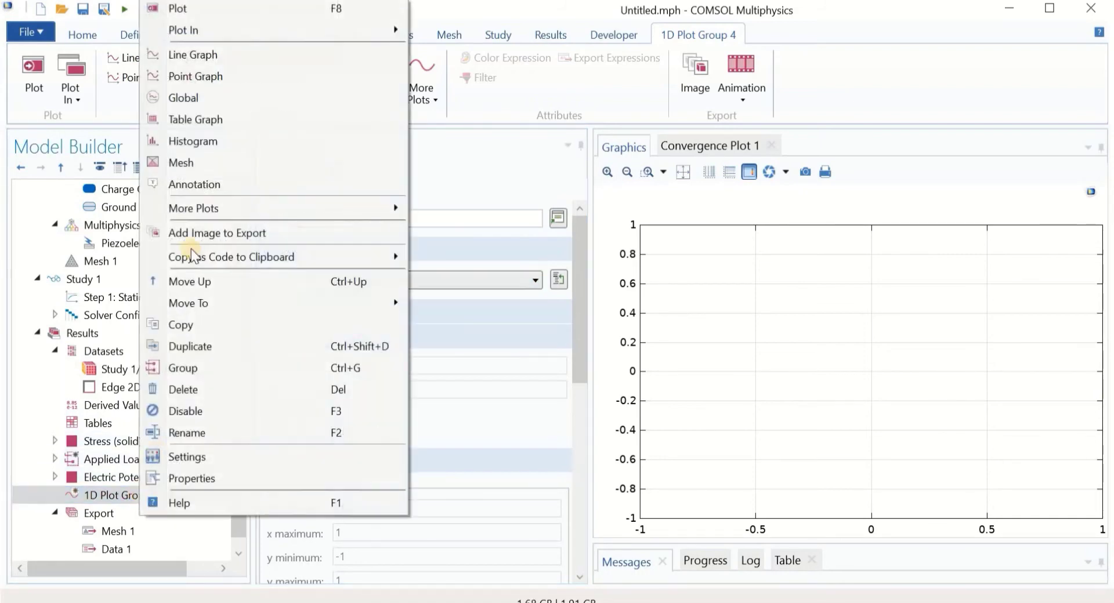
pyautogui.click(223, 58)
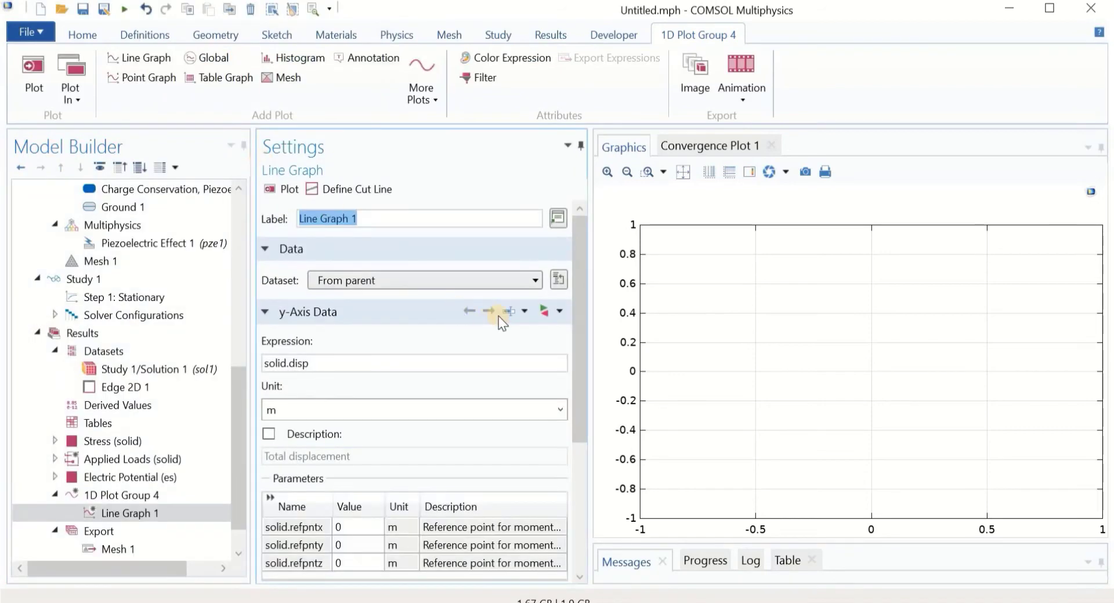
pyautogui.click(545, 312)
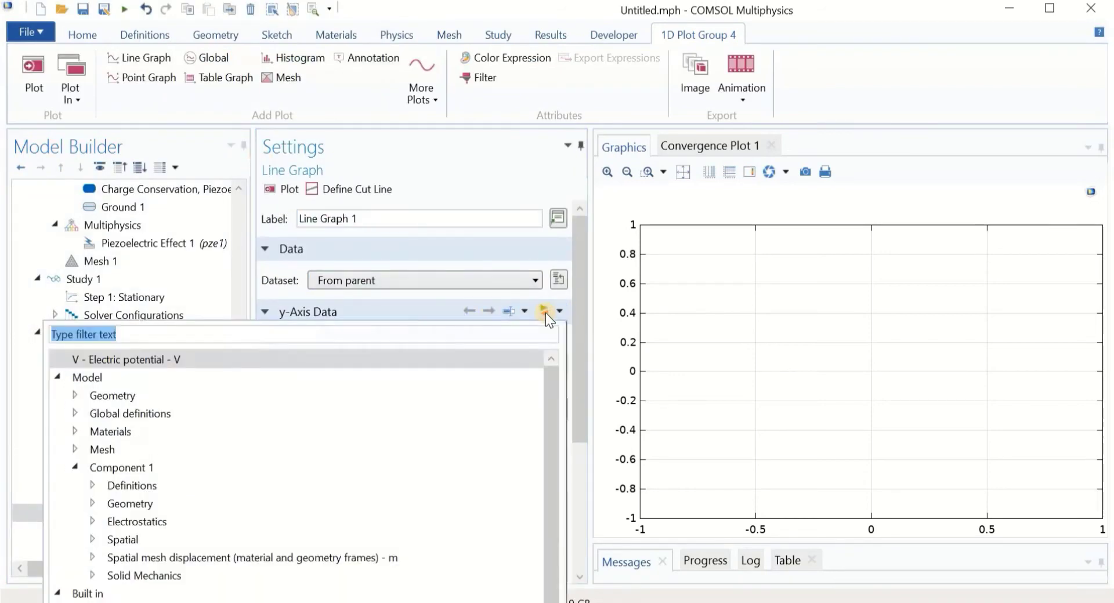
pyautogui.click(159, 360)
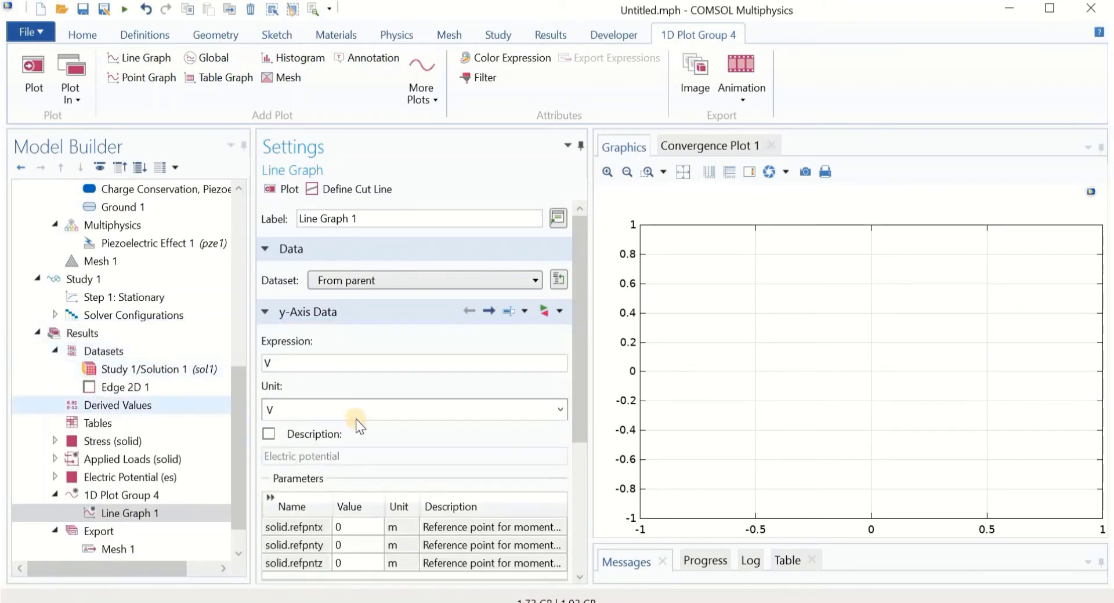
pyautogui.click(283, 192)
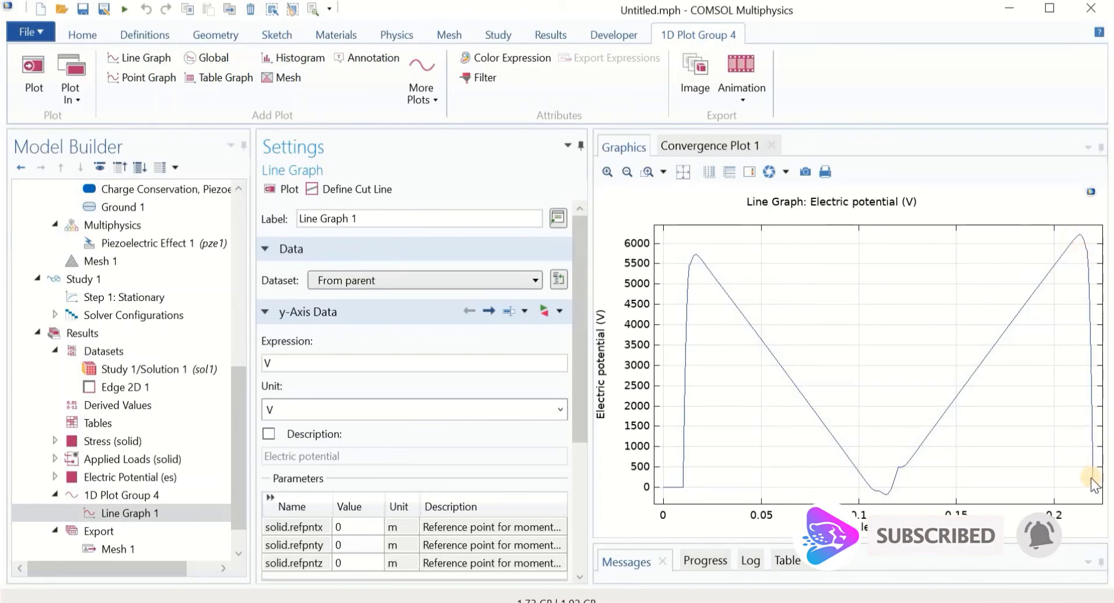
pyautogui.click(114, 513)
pyautogui.click(106, 493)
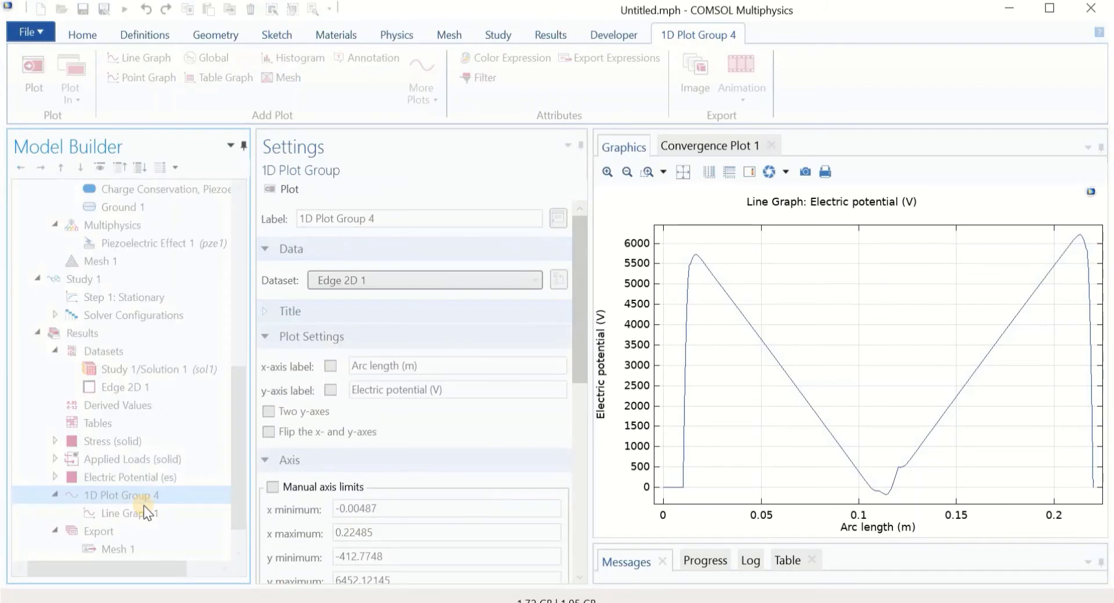
# Switch the plot group to Study 1/Solution 1 and restrict Line Graph 1 to boundary 3.
pyautogui.click(327, 285)
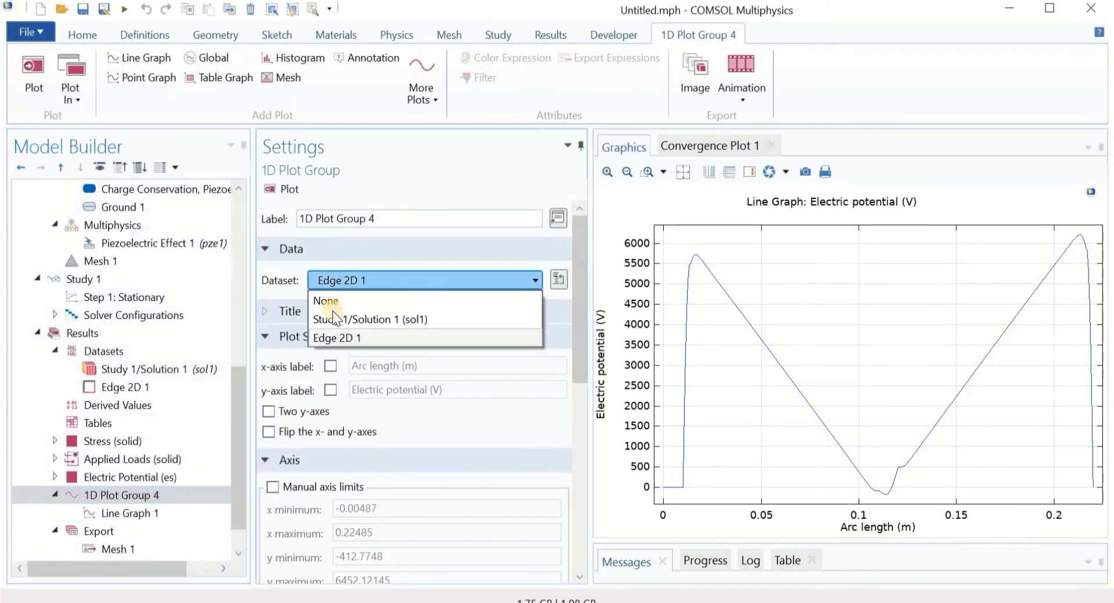
pyautogui.click(329, 318)
pyautogui.click(126, 513)
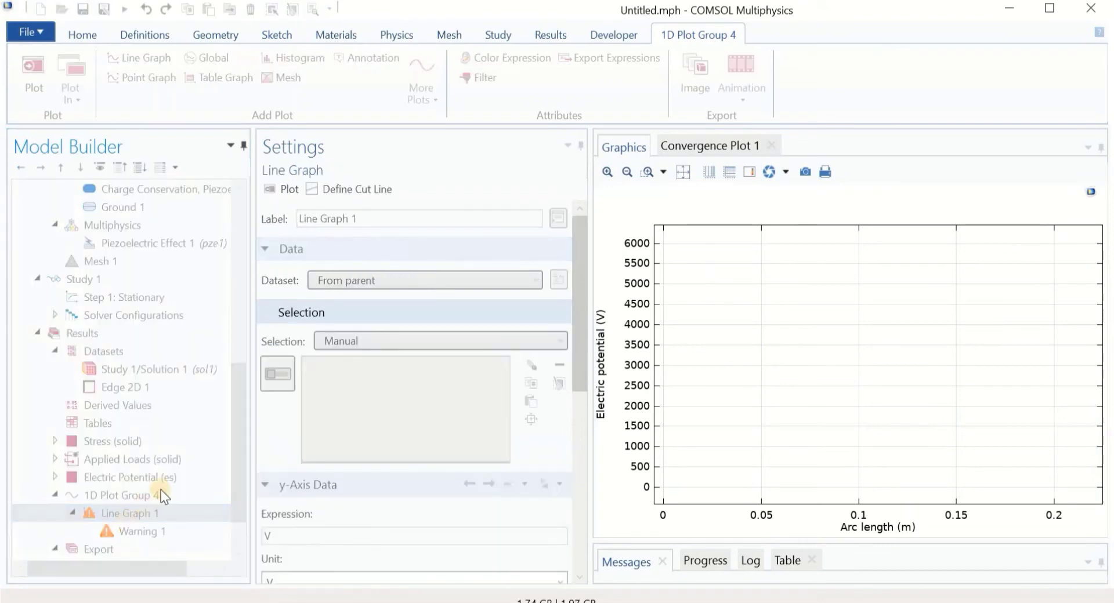
pyautogui.click(275, 374)
pyautogui.click(684, 344)
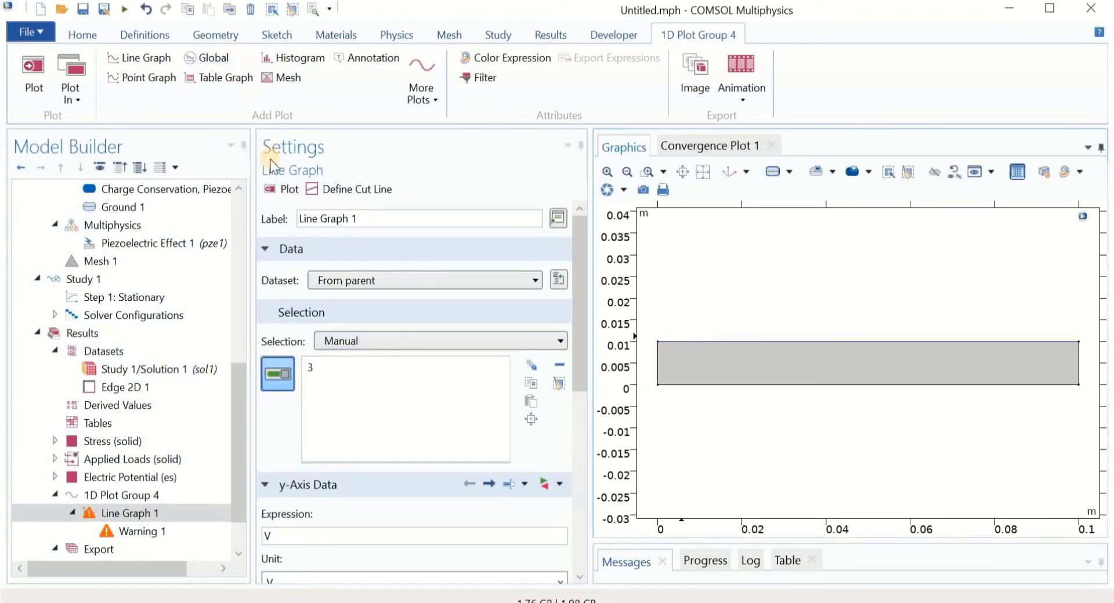
pyautogui.click(275, 189)
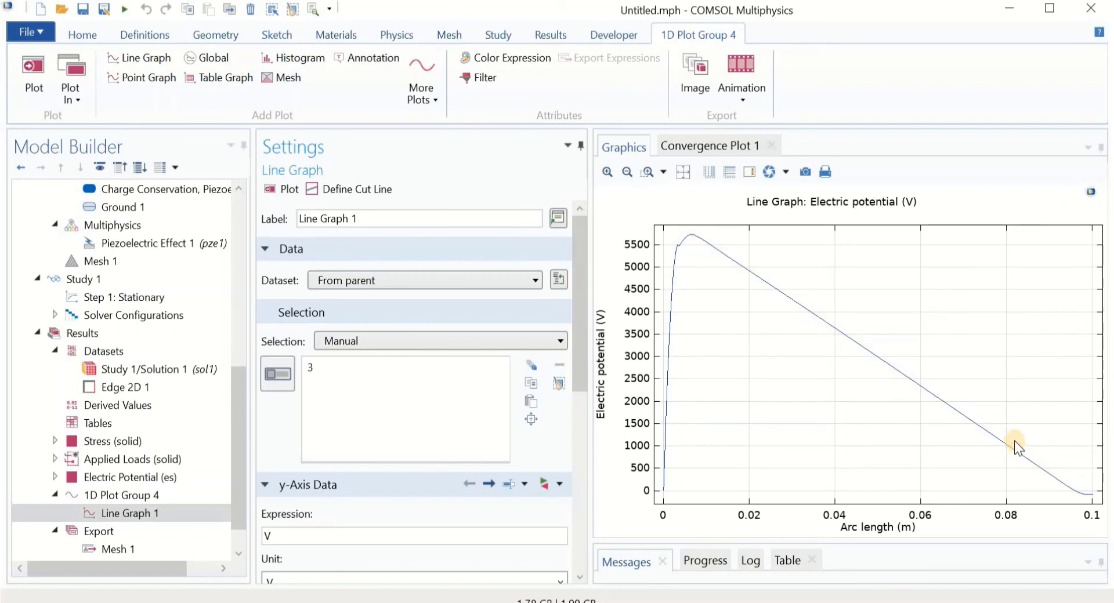
pyautogui.click(29, 32)
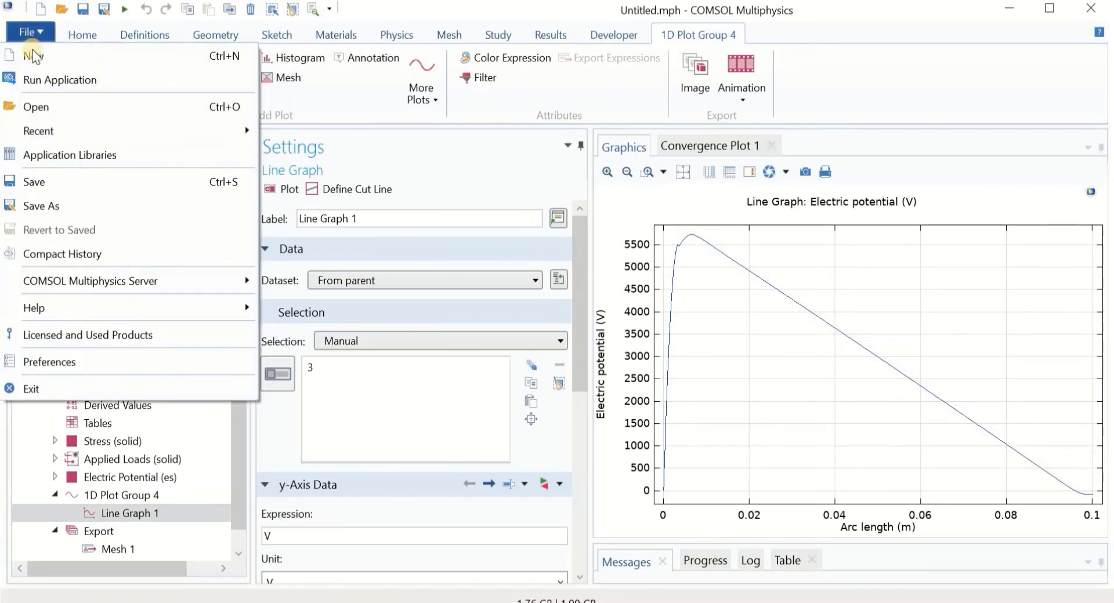
# Create a new 2D model with Electric Currents (ec) physics and a Stationary study.
pyautogui.click(33, 50)
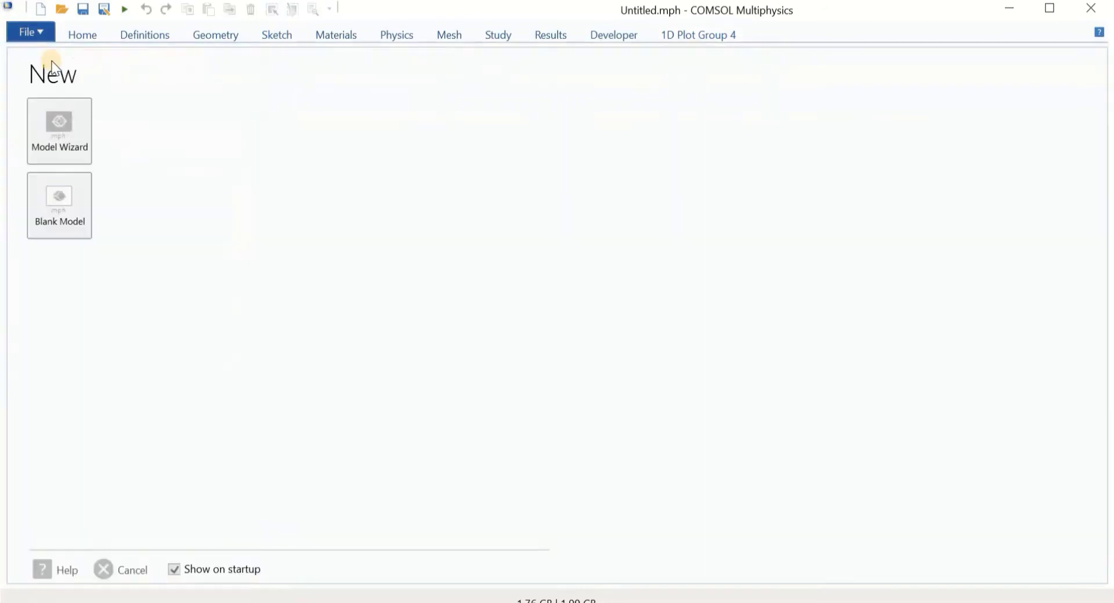
pyautogui.click(73, 128)
pyautogui.click(212, 152)
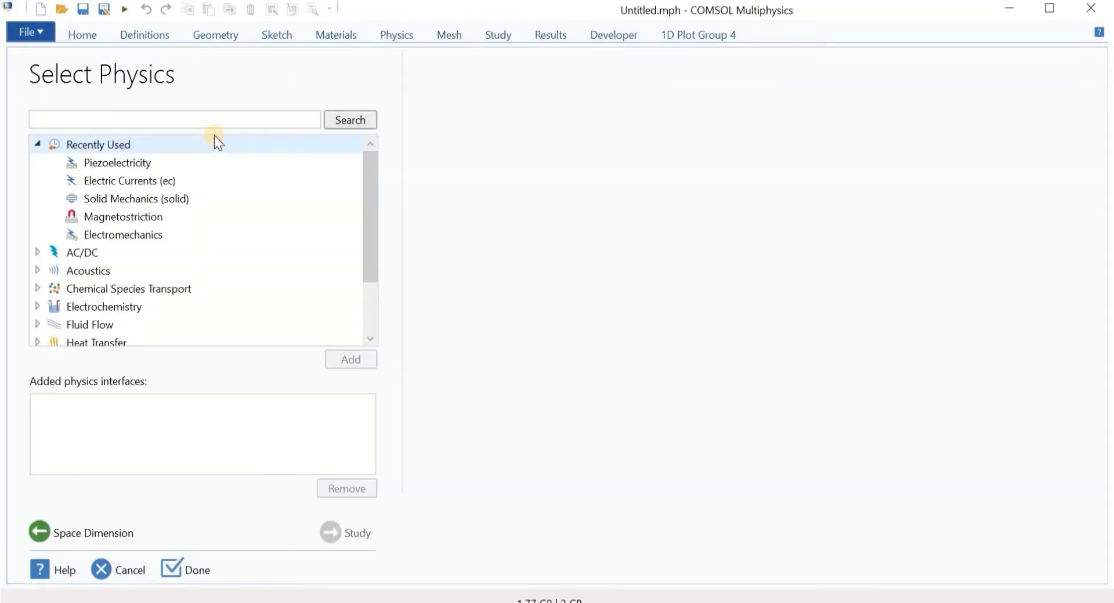
pyautogui.click(172, 181)
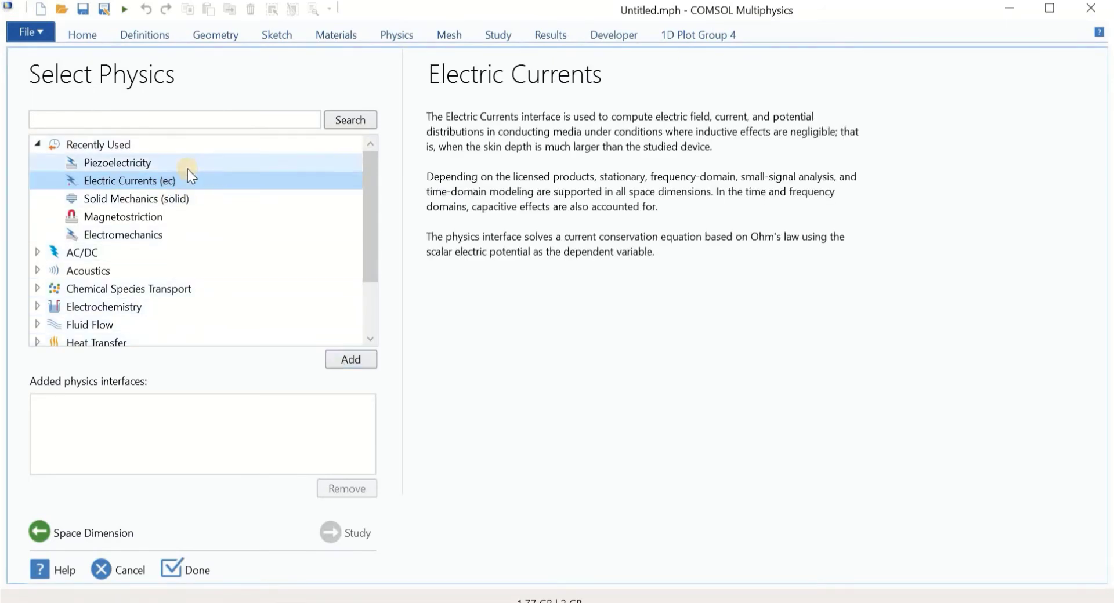
pyautogui.click(342, 360)
pyautogui.click(348, 528)
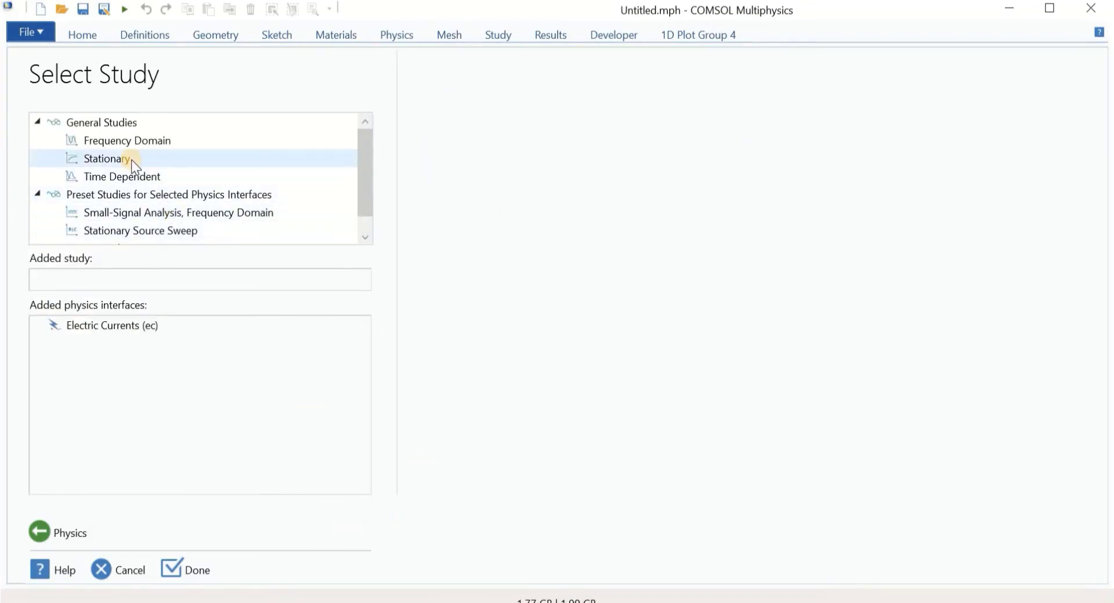
pyautogui.click(131, 159)
pyautogui.click(179, 569)
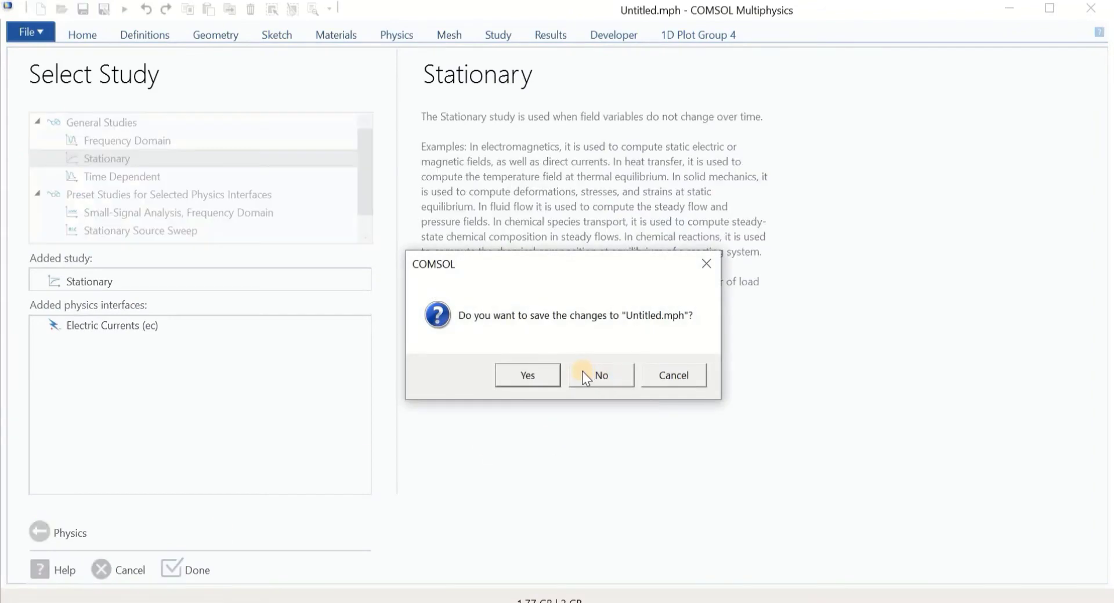
# Save the previous model's changes under the file name s1.
pyautogui.click(537, 375)
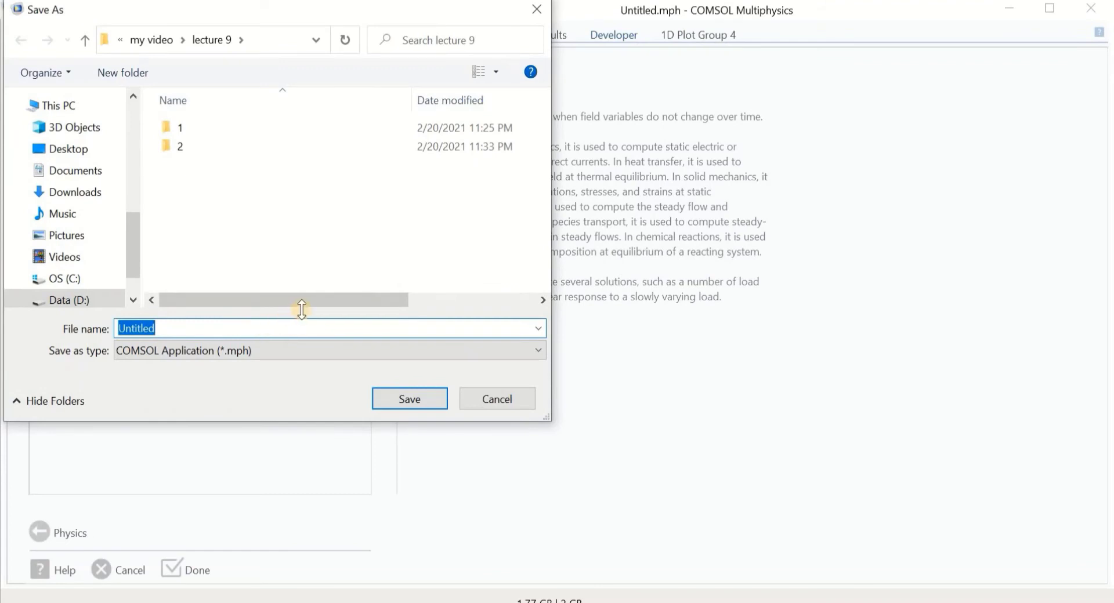
pyautogui.write('s1')
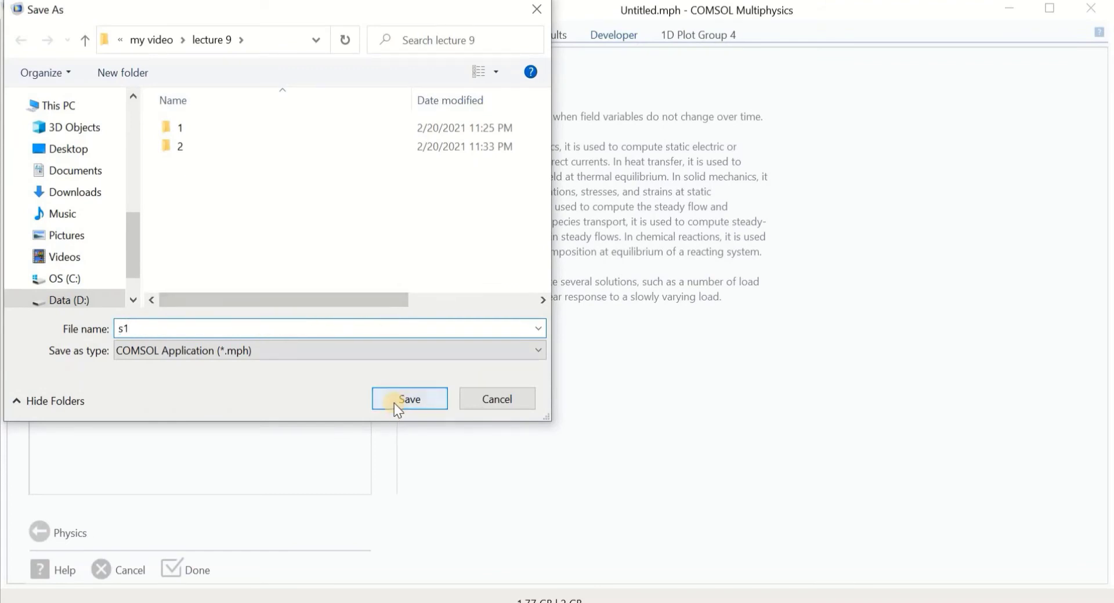
pyautogui.click(395, 402)
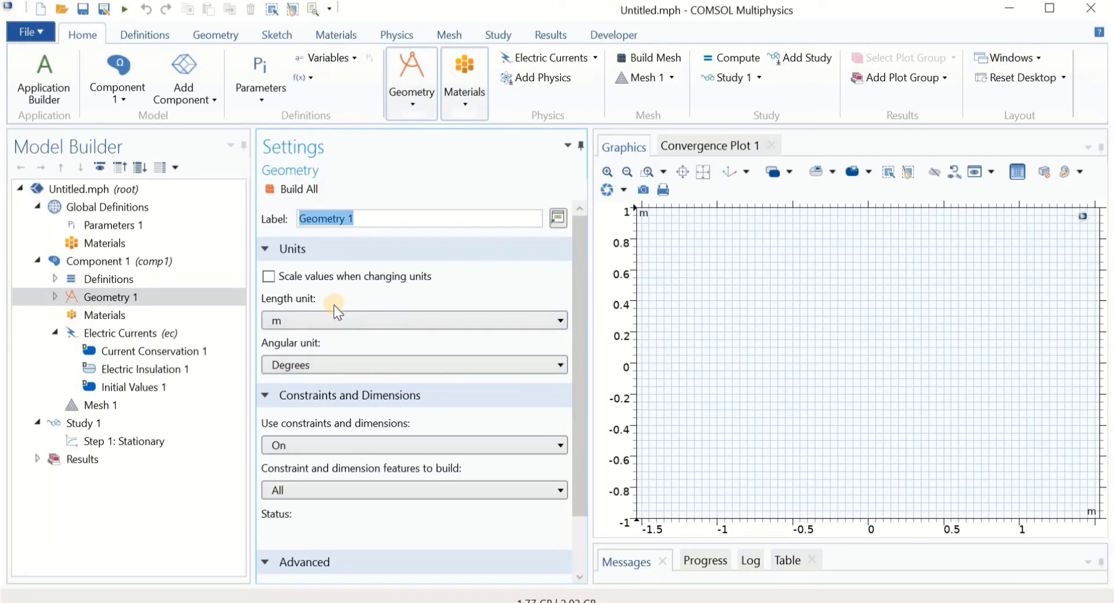
# Import deformed_mesh.mphbin into Geometry 1 using Mesh as the import source.
pyautogui.click(239, 299)
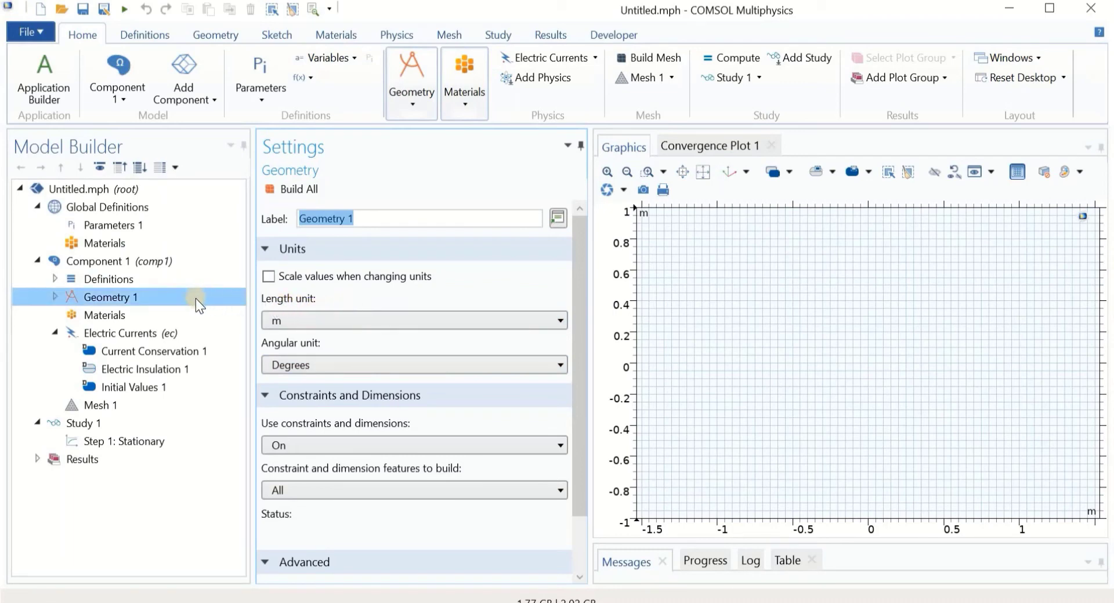
pyautogui.rightClick(137, 297)
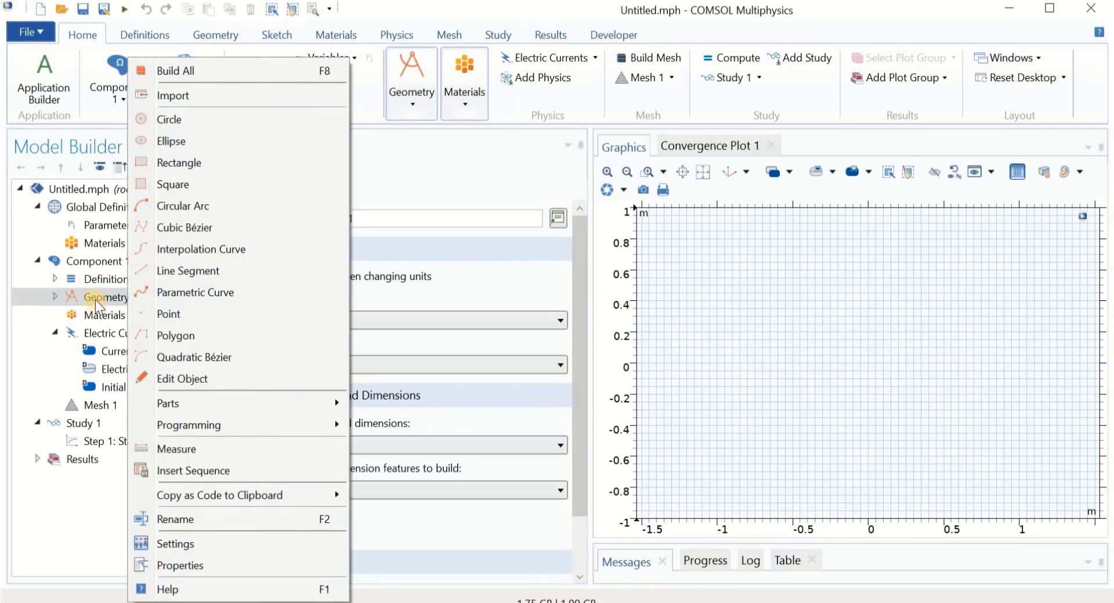
pyautogui.click(168, 96)
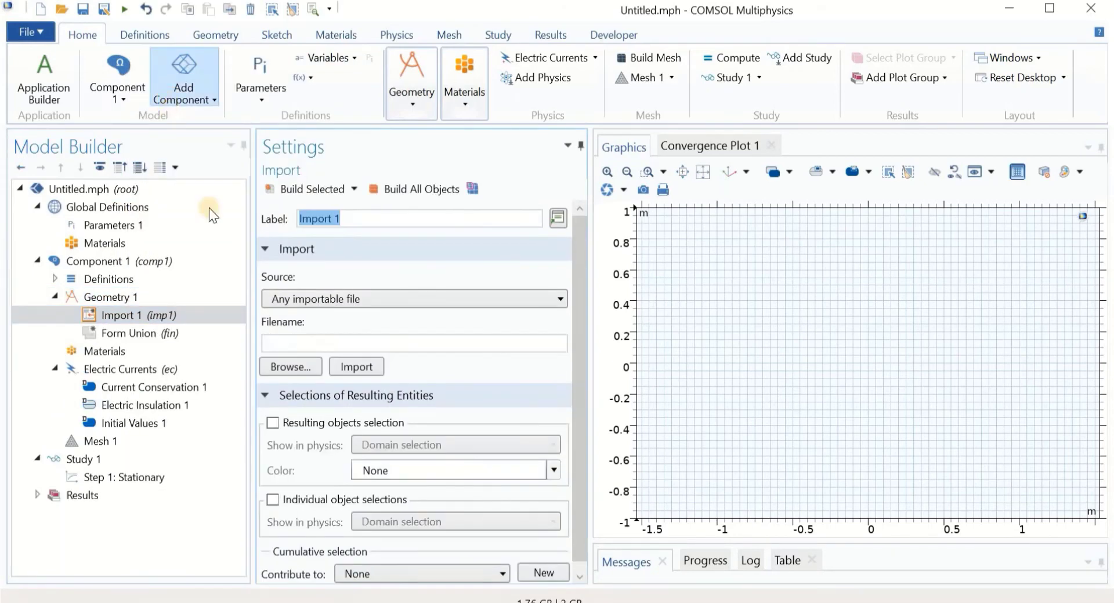
pyautogui.click(298, 298)
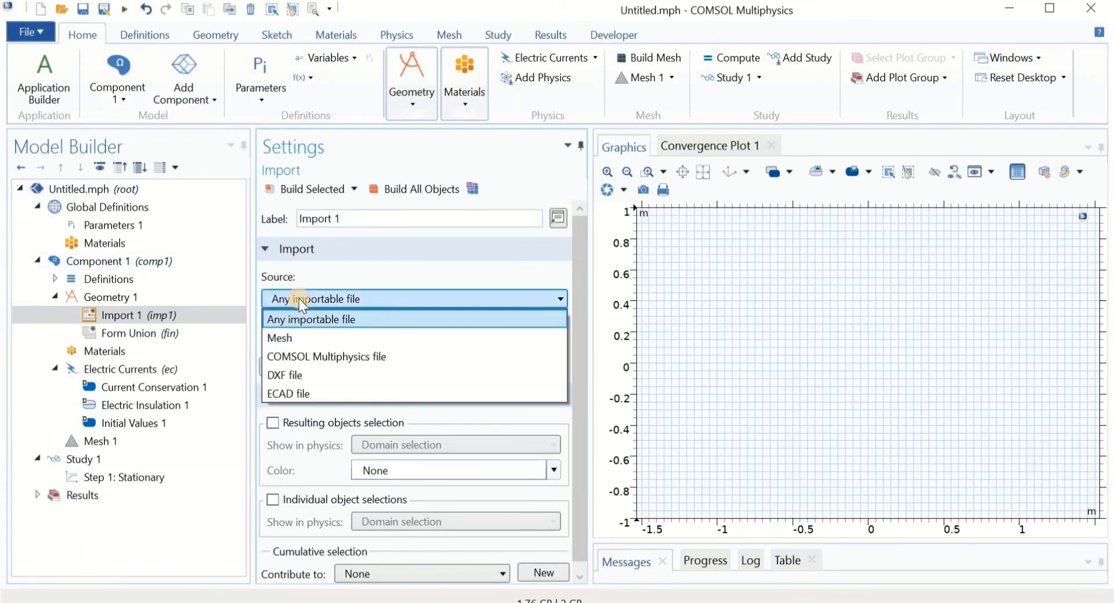
pyautogui.click(300, 339)
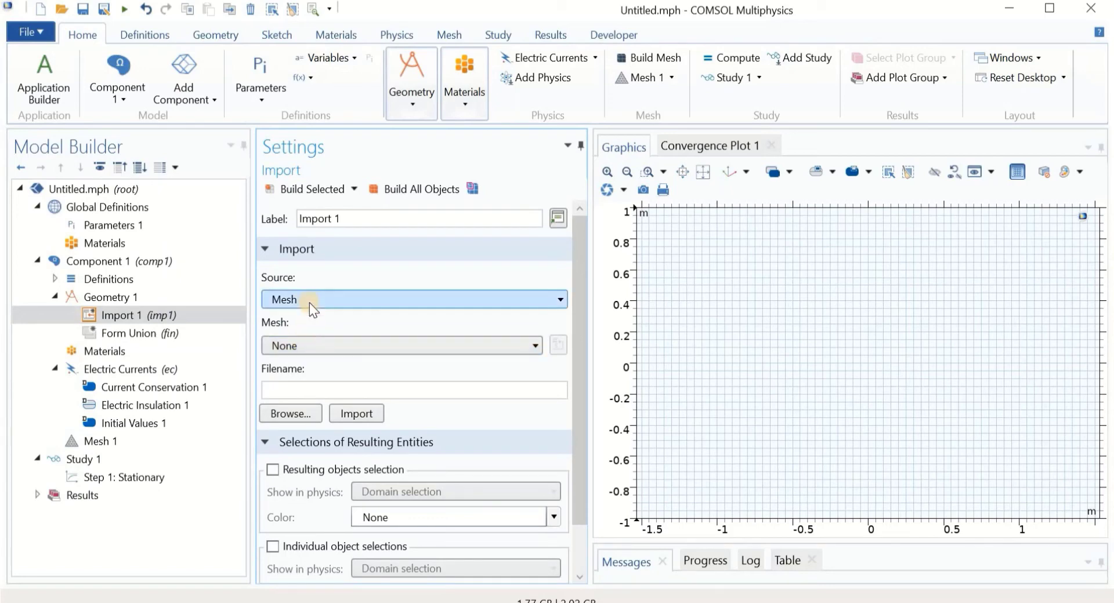
pyautogui.click(302, 414)
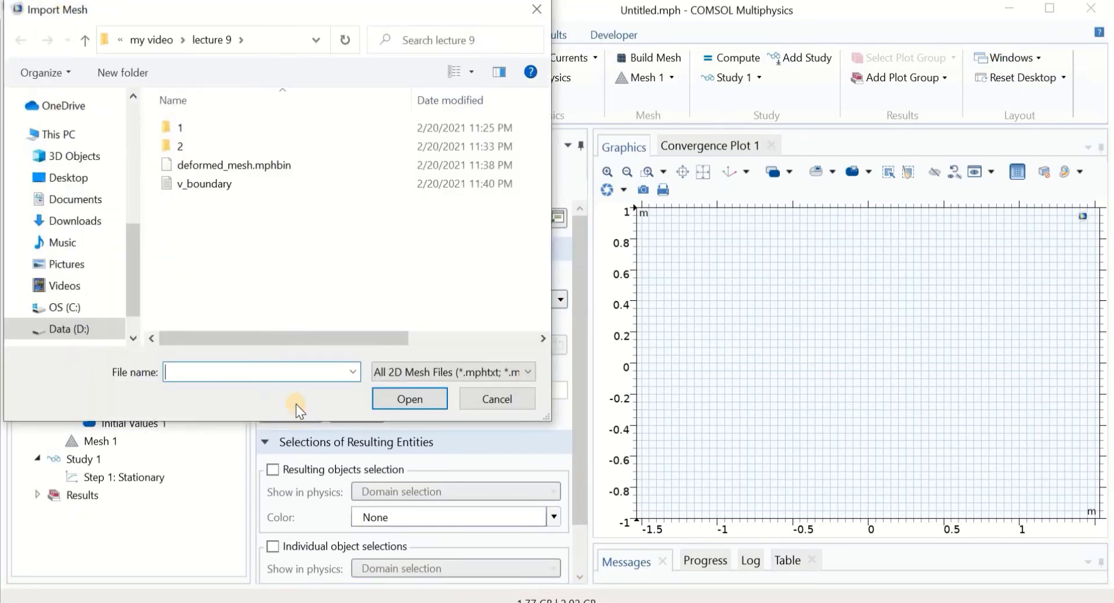
pyautogui.click(246, 164)
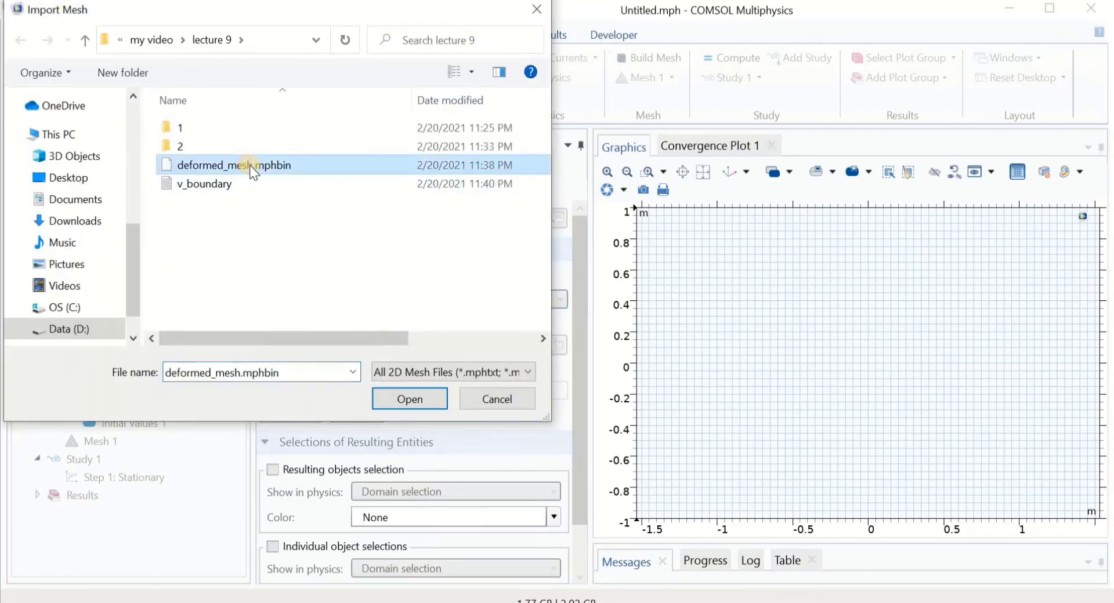
pyautogui.click(419, 404)
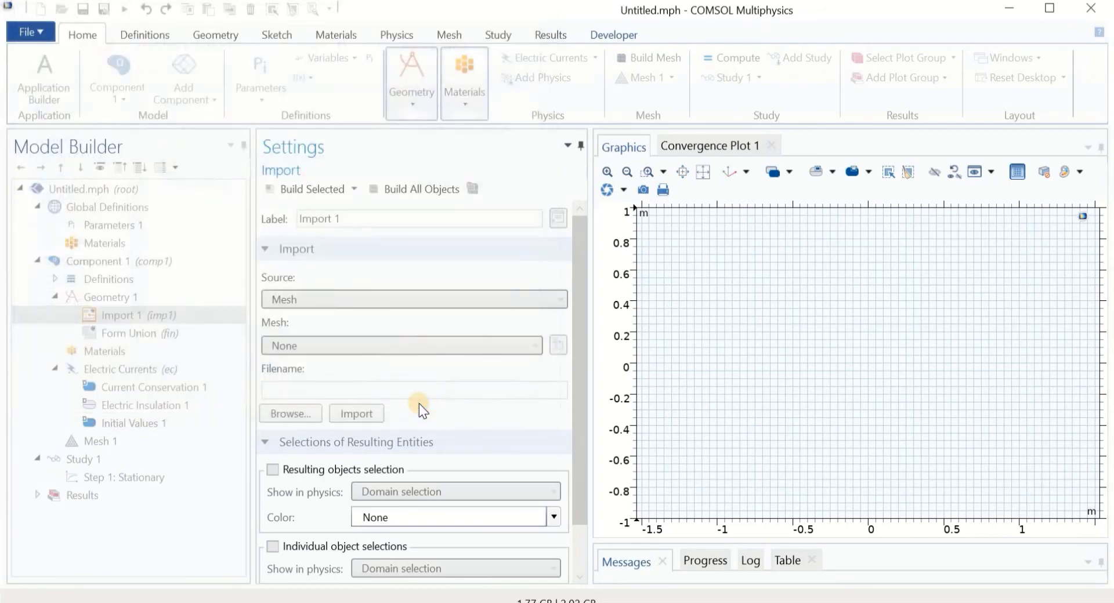
pyautogui.click(365, 412)
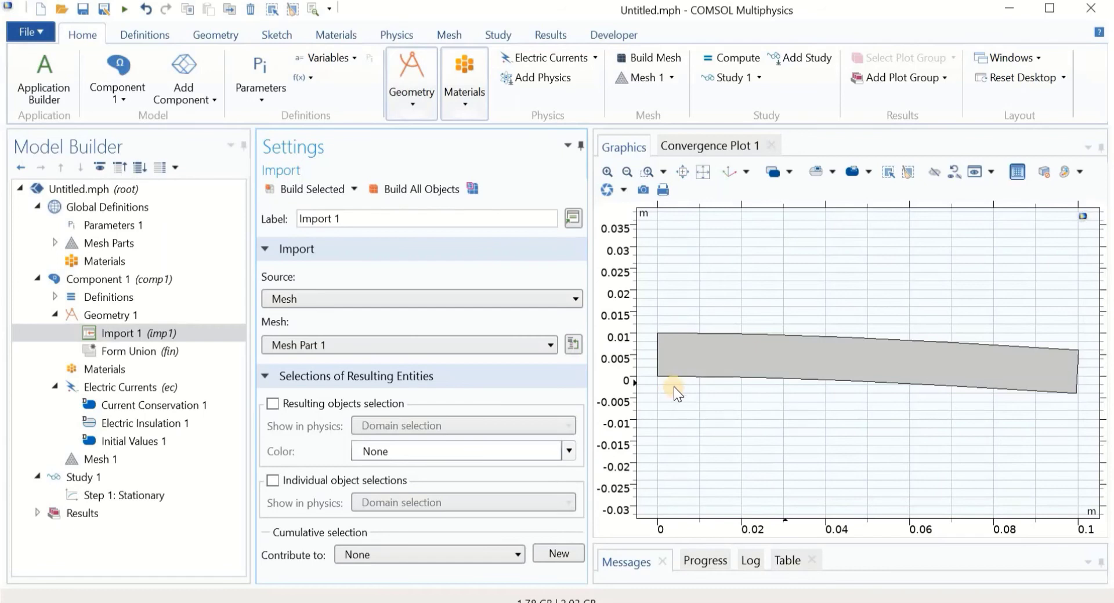
# Add a rectangle to Geometry 1 with width 0.2 and height 0.06.
pyautogui.click(104, 352)
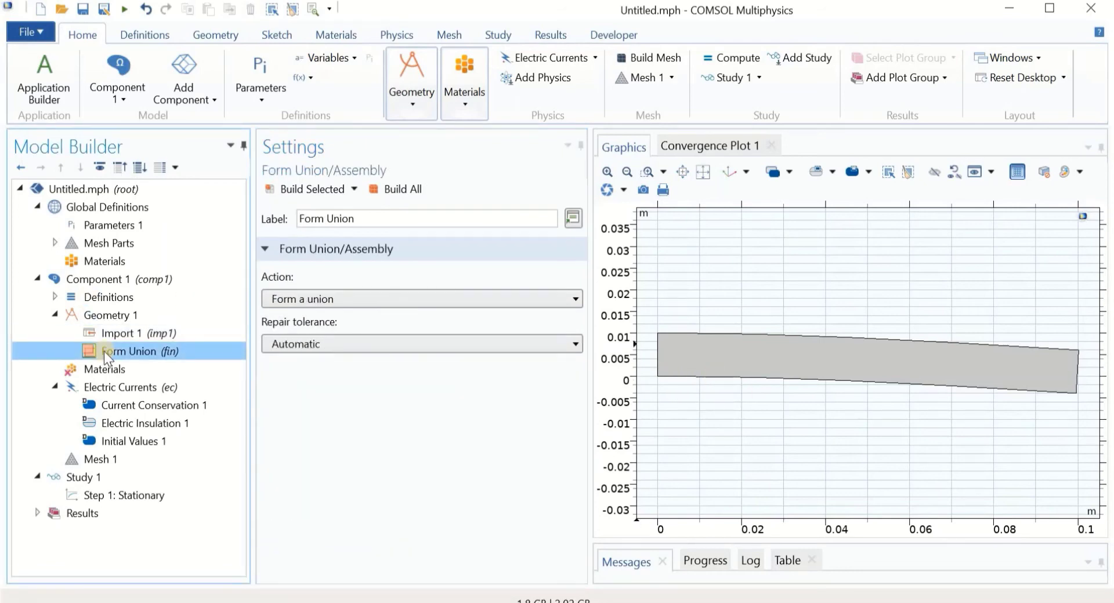
pyautogui.click(105, 319)
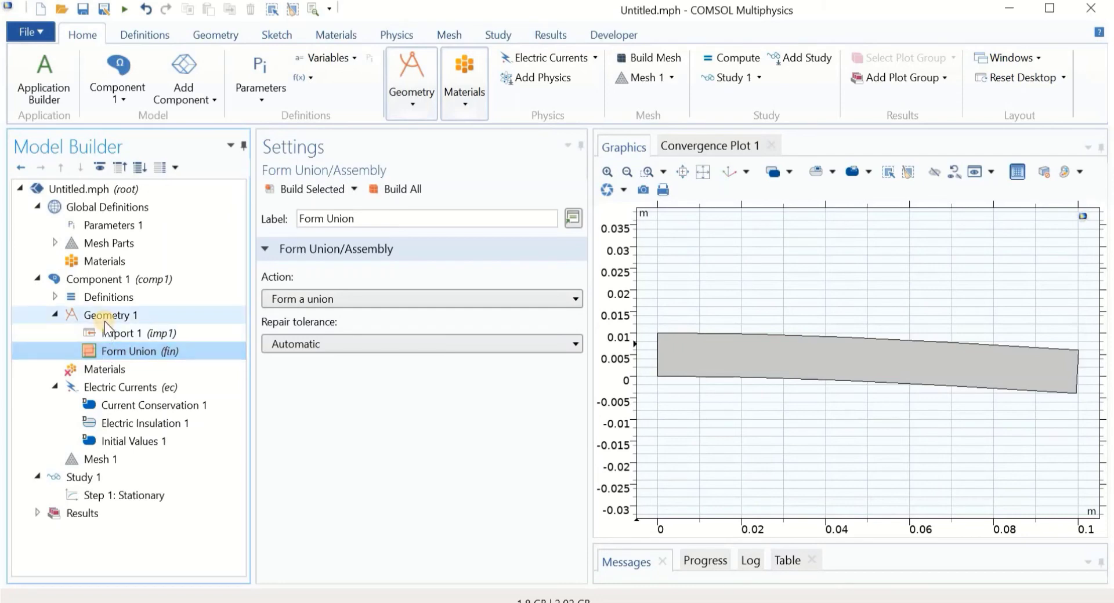
pyautogui.rightClick(109, 322)
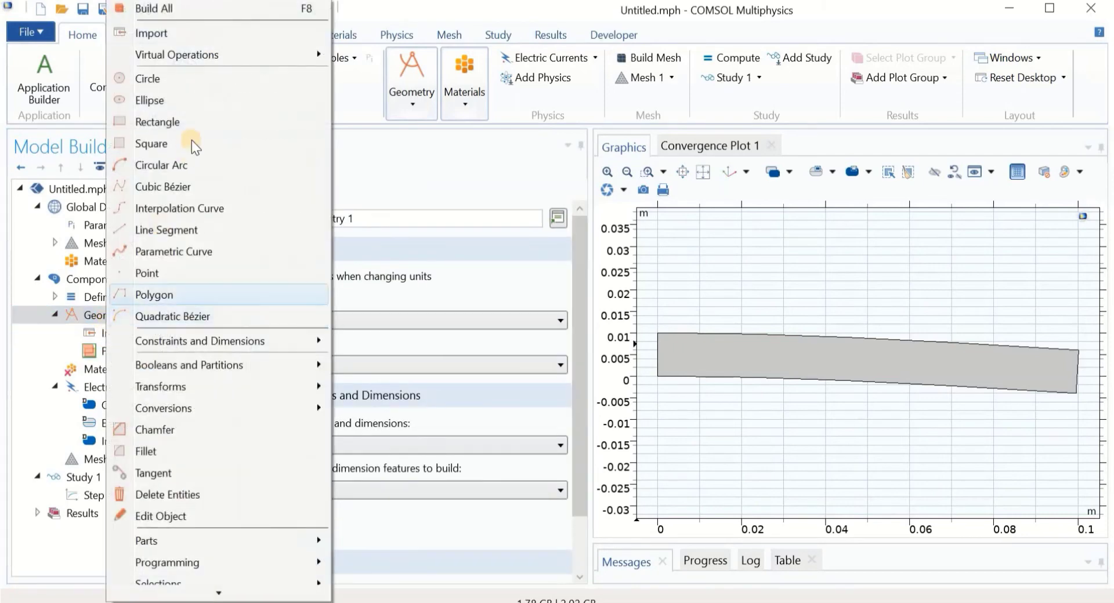
pyautogui.click(191, 128)
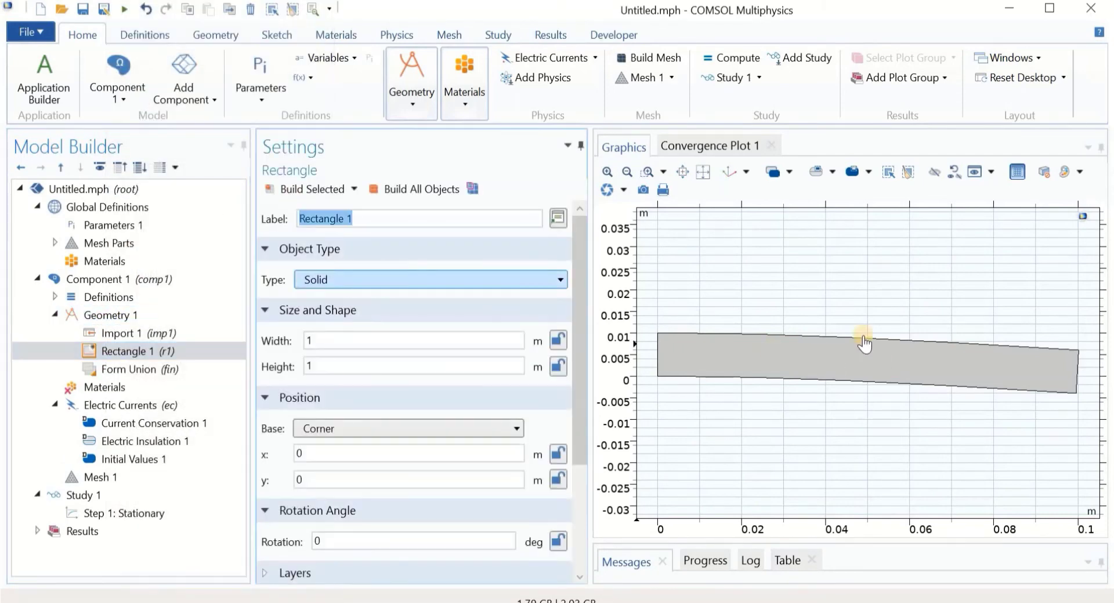
pyautogui.scroll(-2, 803, 378)
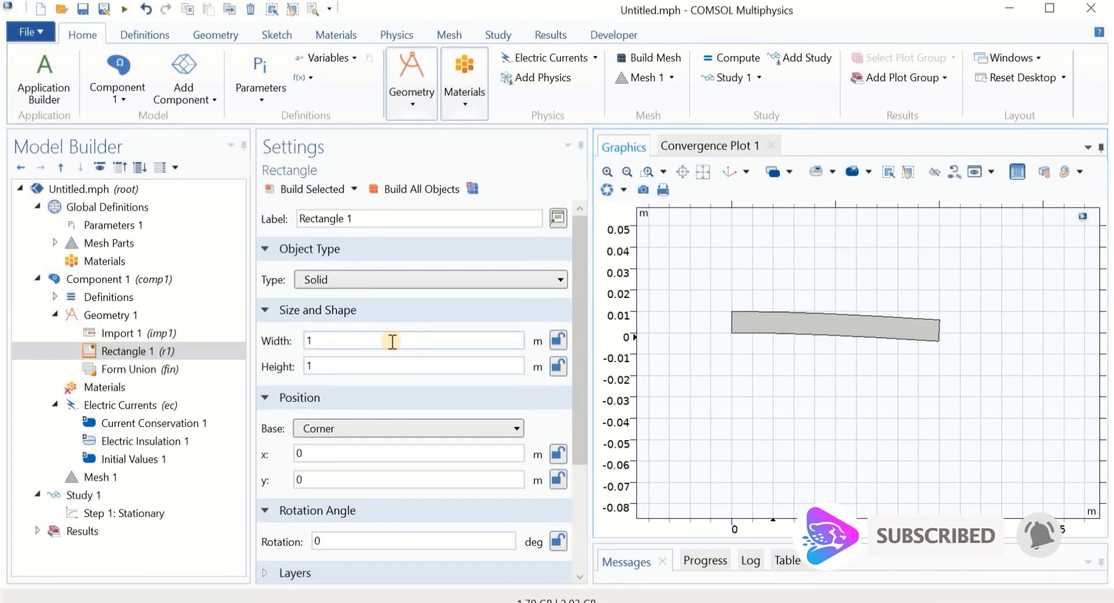
pyautogui.click(330, 340)
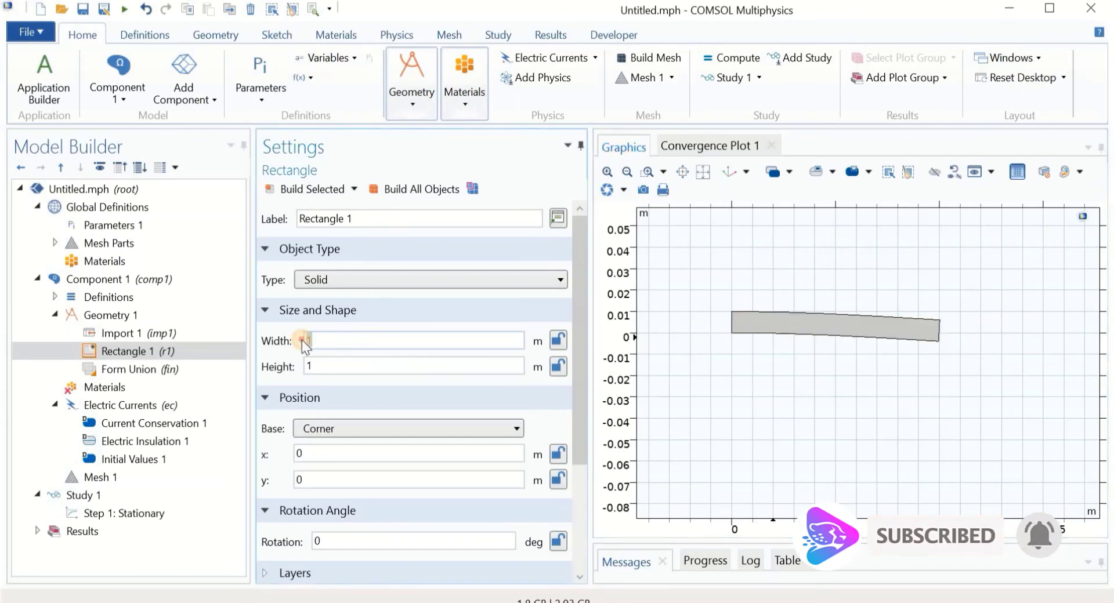
pyautogui.write('0.2')
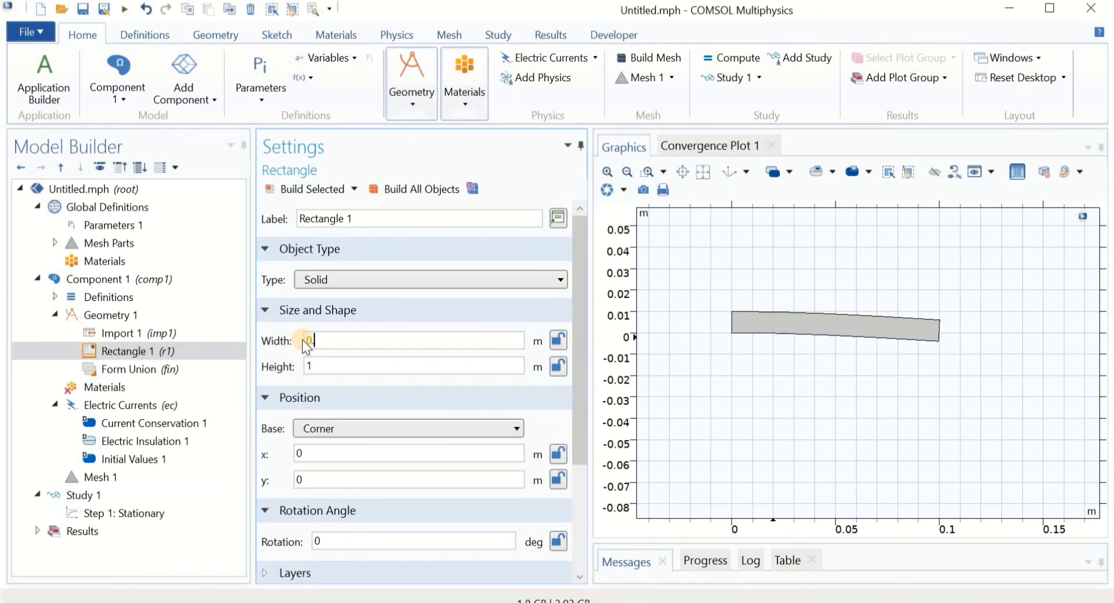
pyautogui.click(323, 362)
pyautogui.write('0.05')
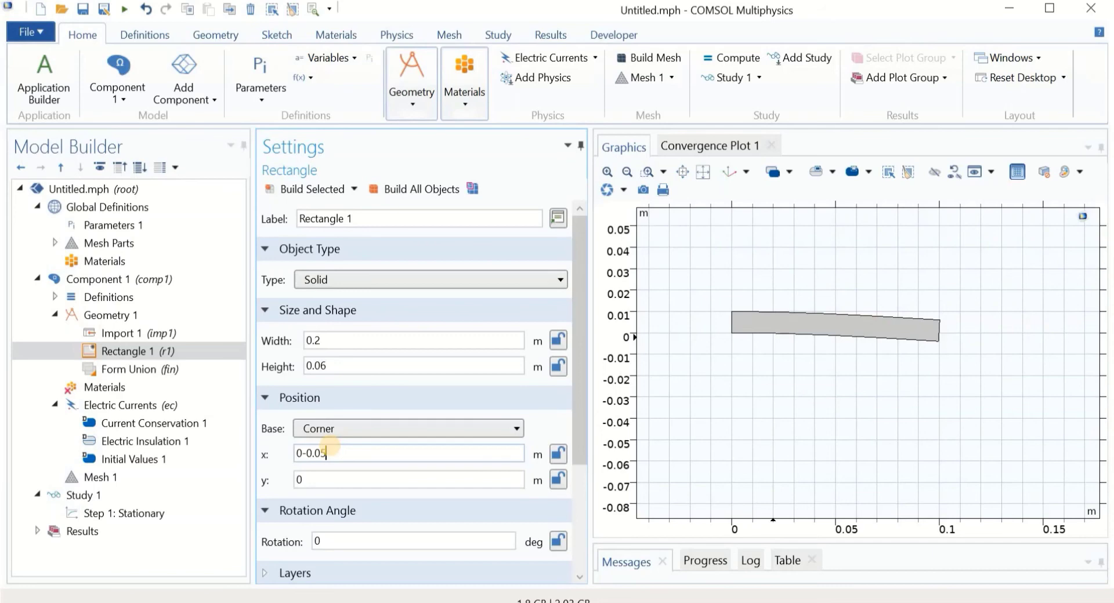
# Place the rectangle at x -0.05, y -0.03, build it, and rebuild the whole geometry.
pyautogui.click(301, 453)
pyautogui.press('Delete')
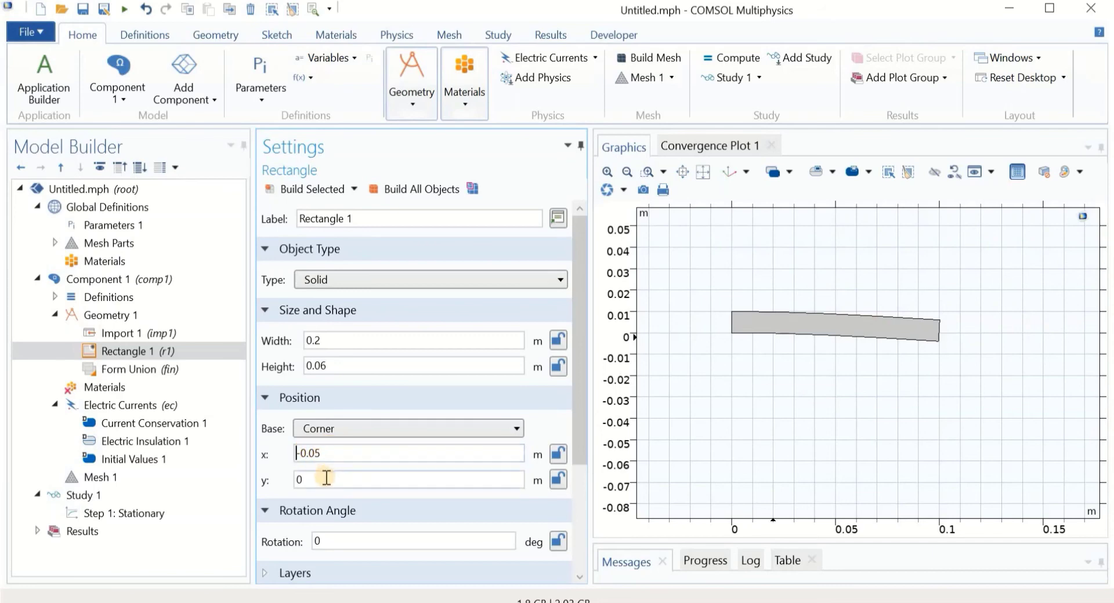
pyautogui.doubleClick(327, 478)
pyautogui.click(302, 190)
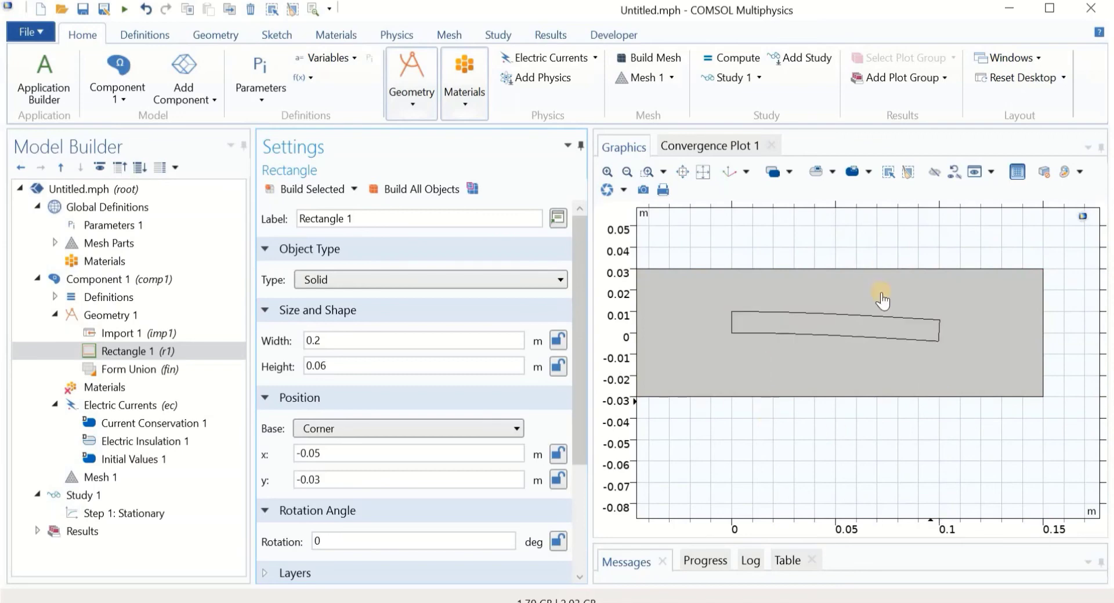
pyautogui.click(134, 369)
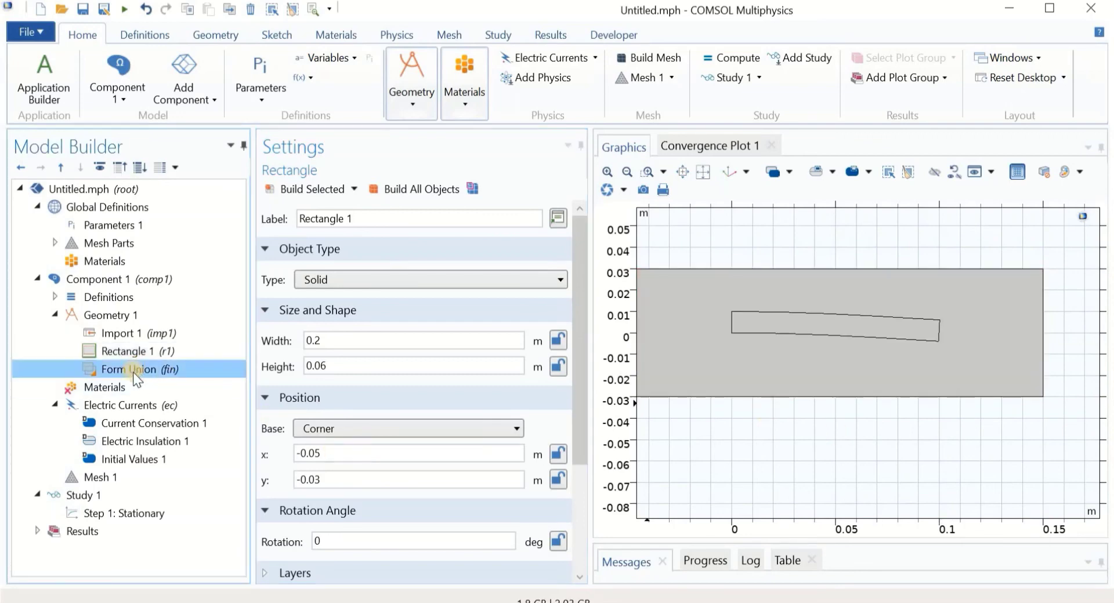
pyautogui.click(402, 190)
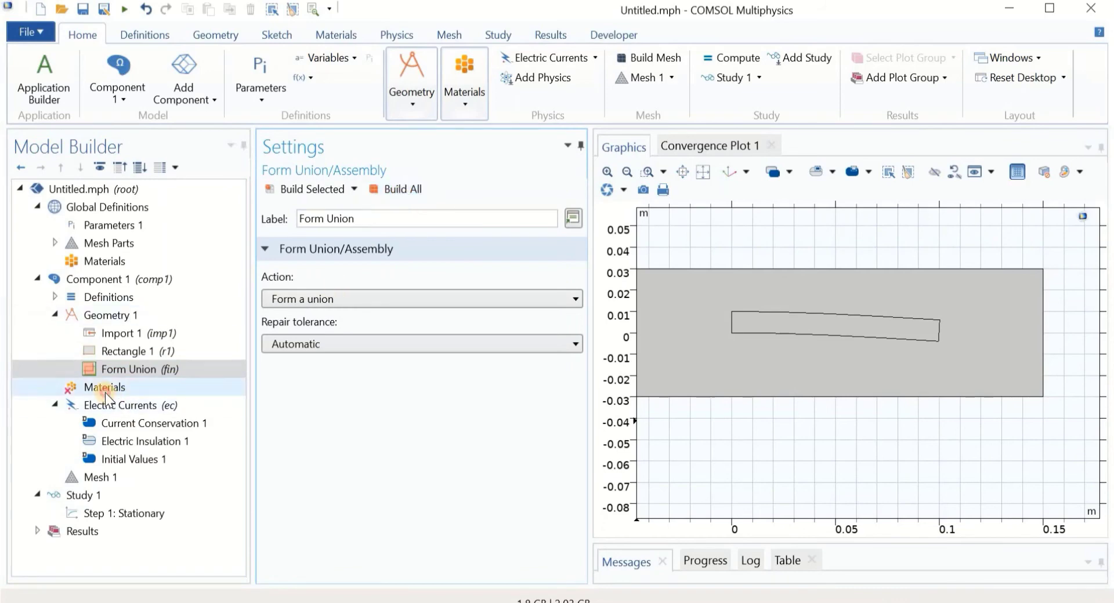
pyautogui.click(105, 392)
# Add Air from the built-in material library to Component 1.
pyautogui.rightClick(106, 393)
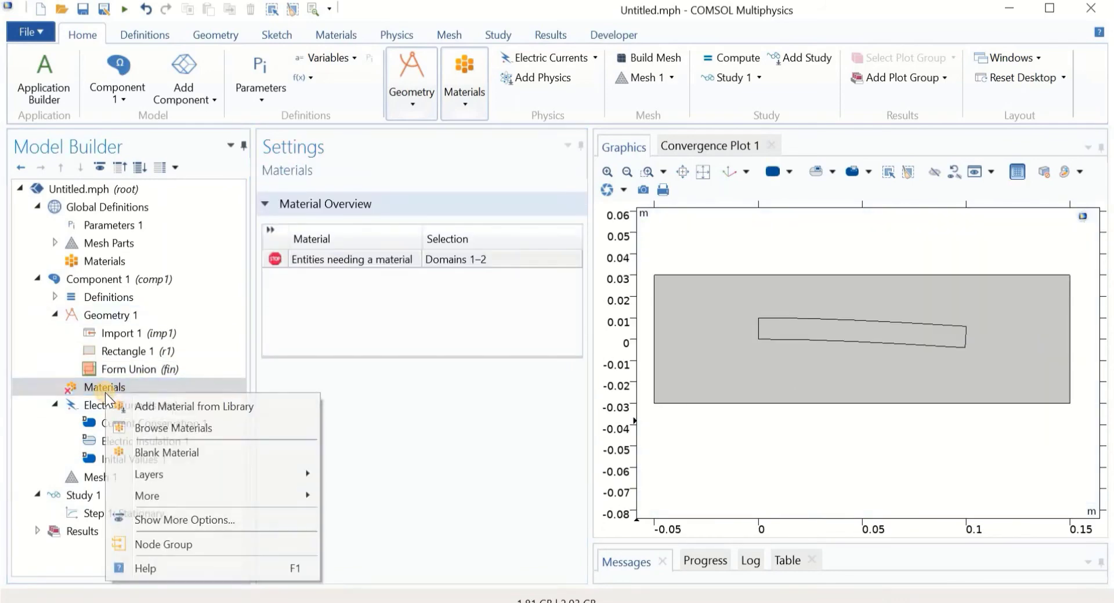
pyautogui.click(165, 407)
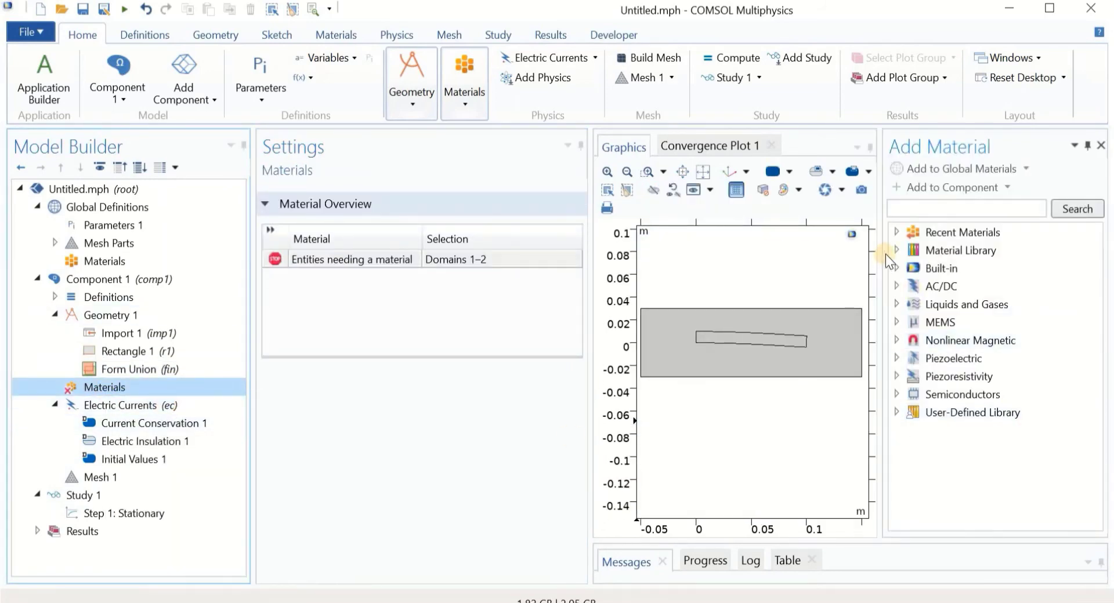
pyautogui.click(898, 267)
pyautogui.click(931, 284)
pyautogui.rightClick(930, 284)
pyautogui.click(867, 323)
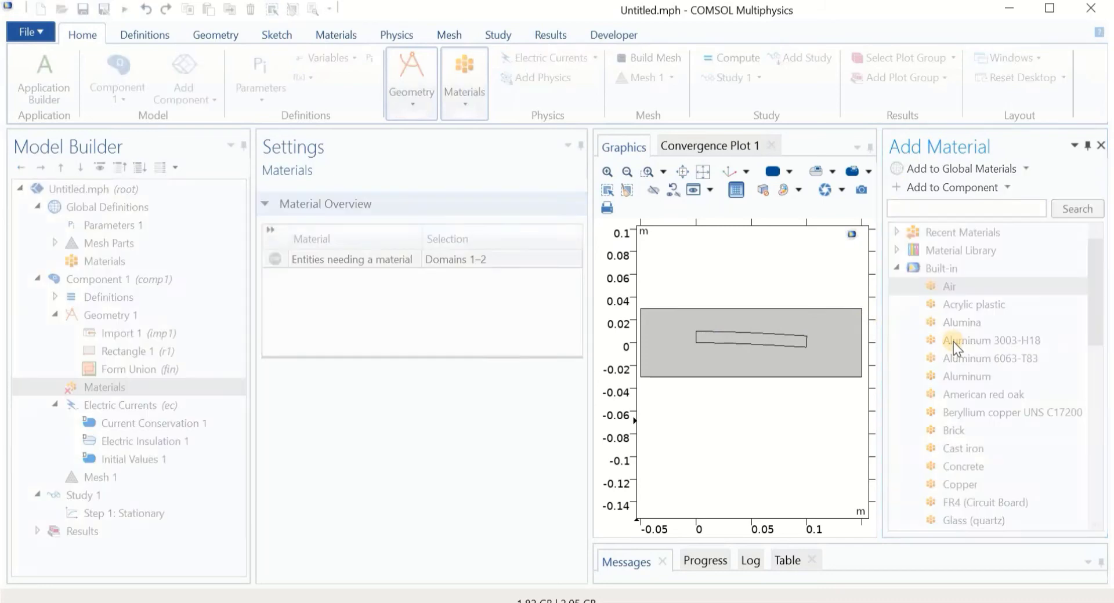
# Add Polyvinylidene fluoride (PVDF) from the Piezoelectric category and close the library.
pyautogui.scroll(-3, 963, 447)
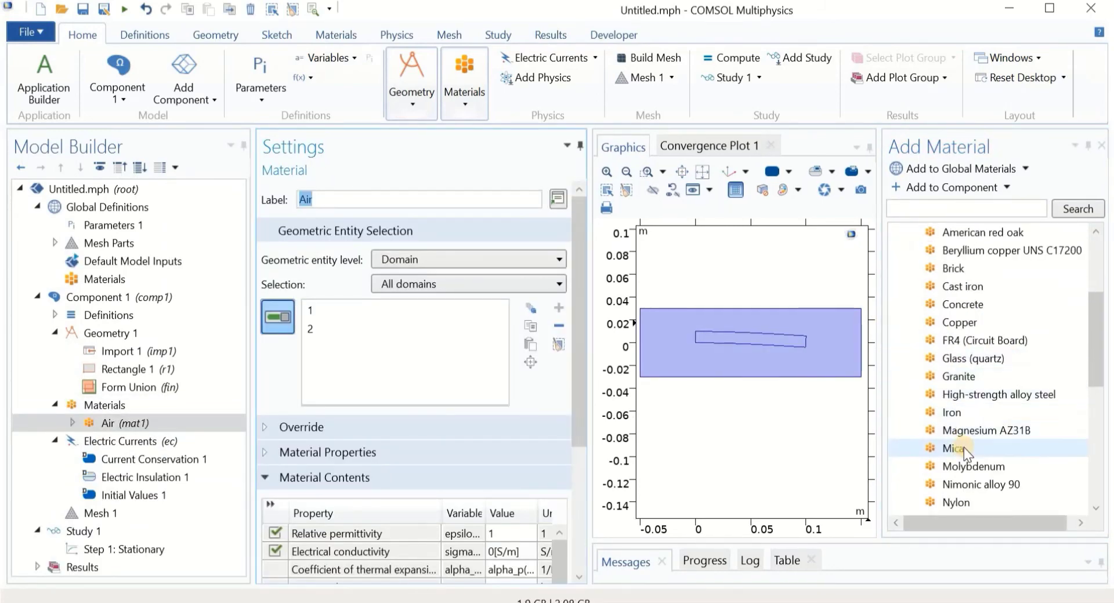
pyautogui.scroll(-5, 963, 448)
pyautogui.scroll(-2, 963, 447)
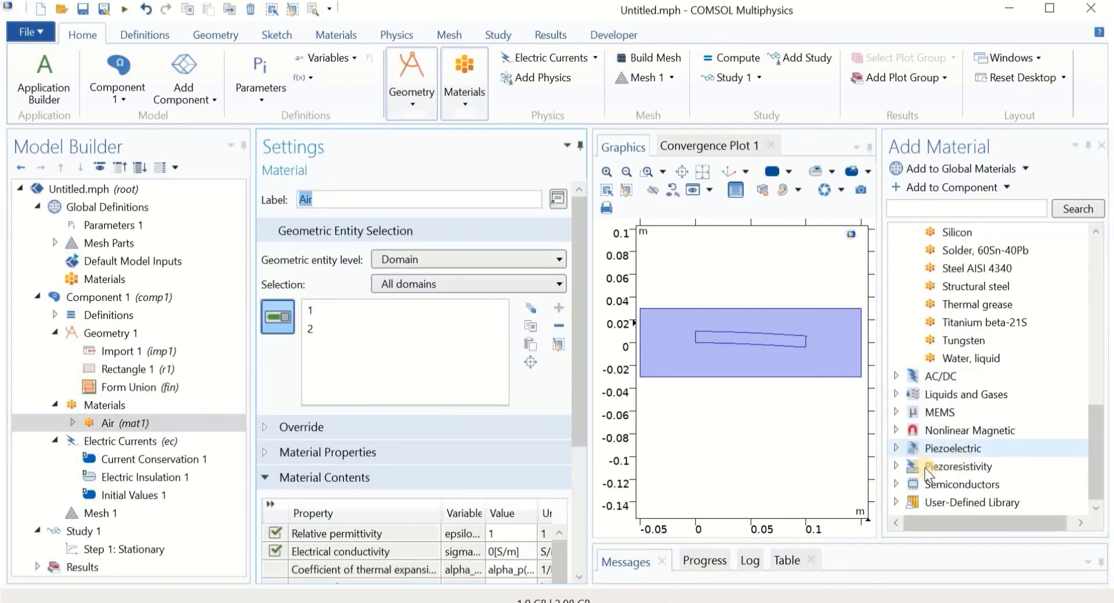
pyautogui.click(898, 447)
pyautogui.scroll(-7, 992, 455)
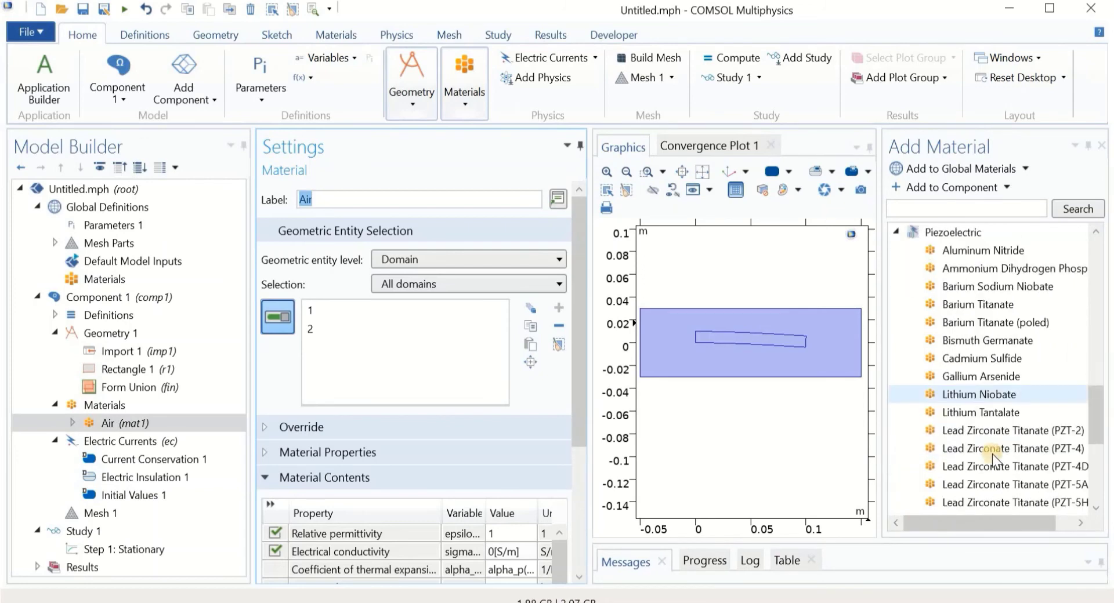
pyautogui.click(997, 413)
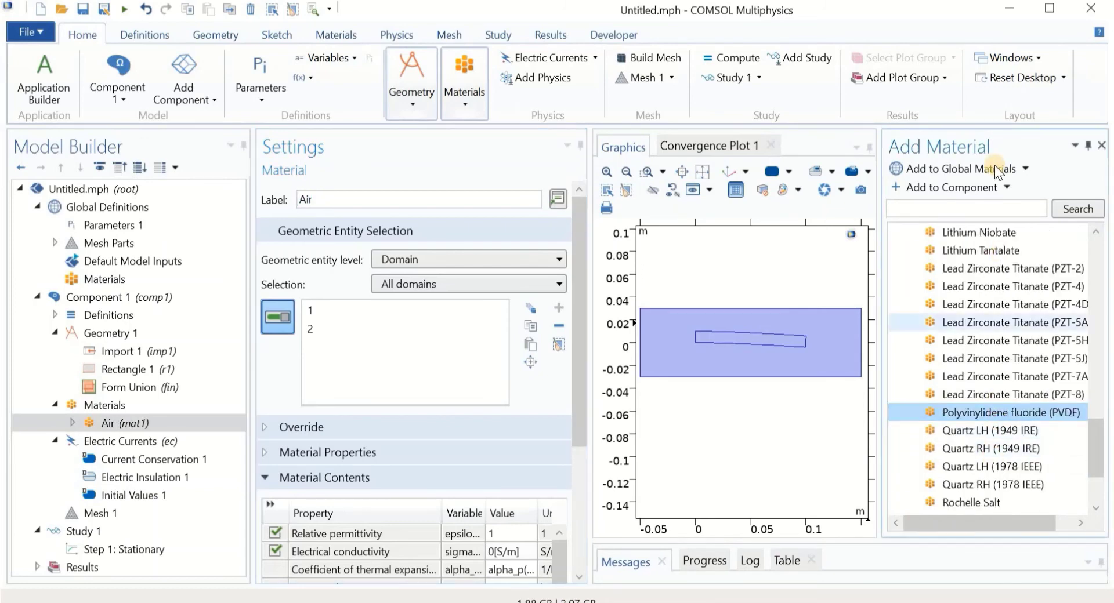
pyautogui.click(974, 187)
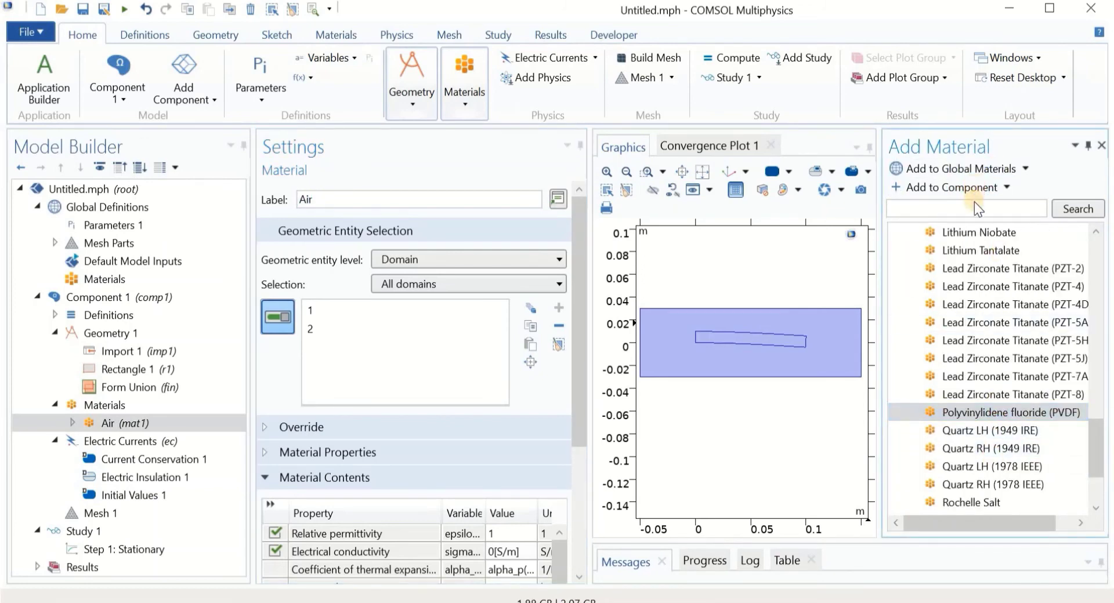
pyautogui.click(1102, 145)
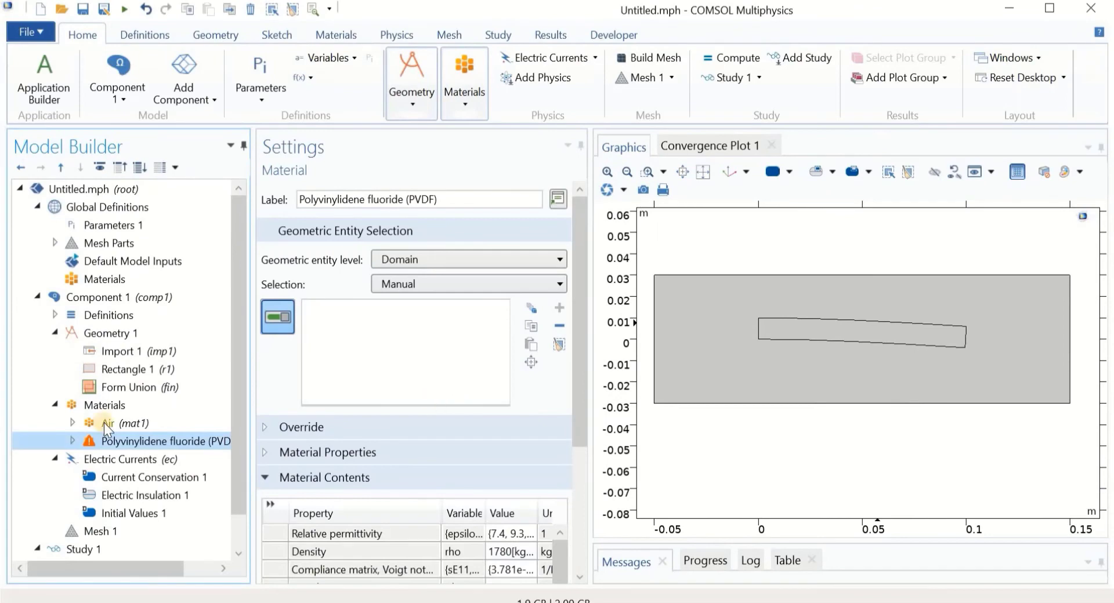
# Move domain 2 from Air to PVDF and set PVDF's conductivity to 1e-14 S/m.
pyautogui.click(102, 420)
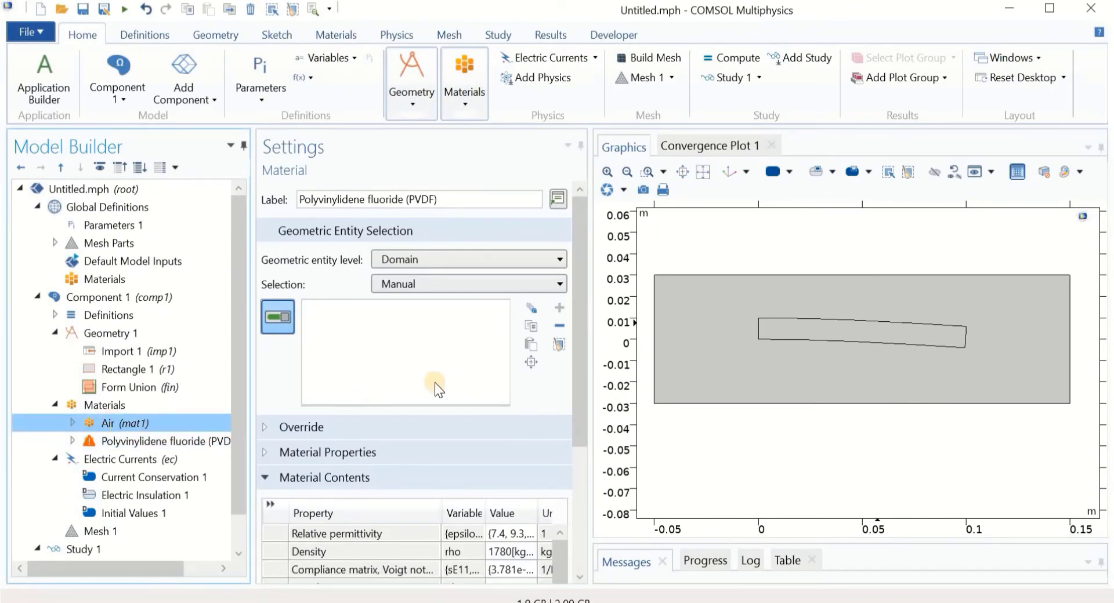
pyautogui.click(949, 327)
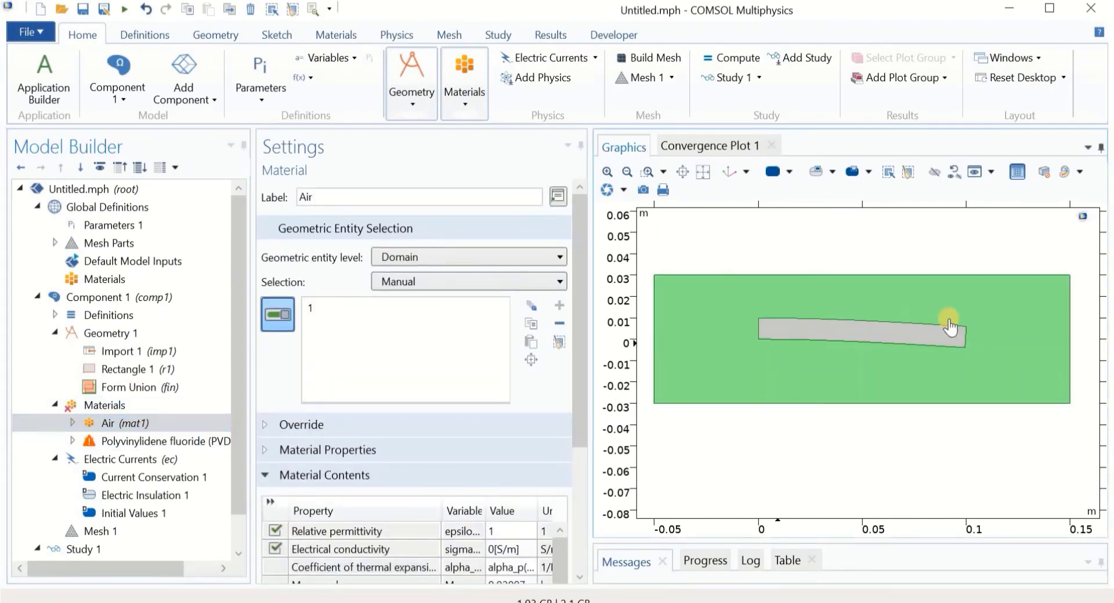
pyautogui.click(113, 439)
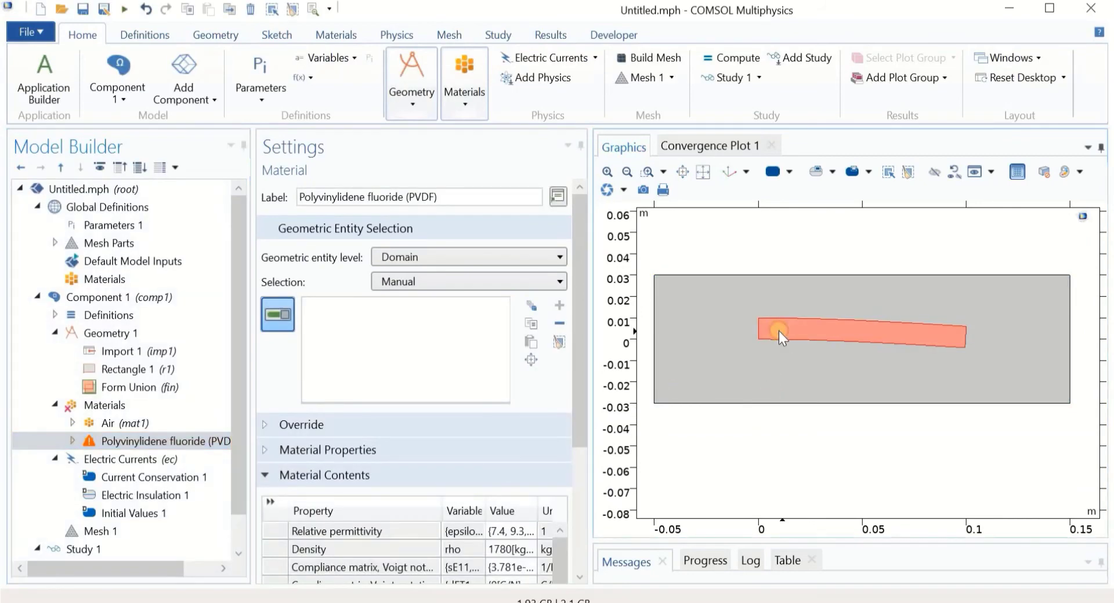
pyautogui.click(779, 331)
pyautogui.click(508, 531)
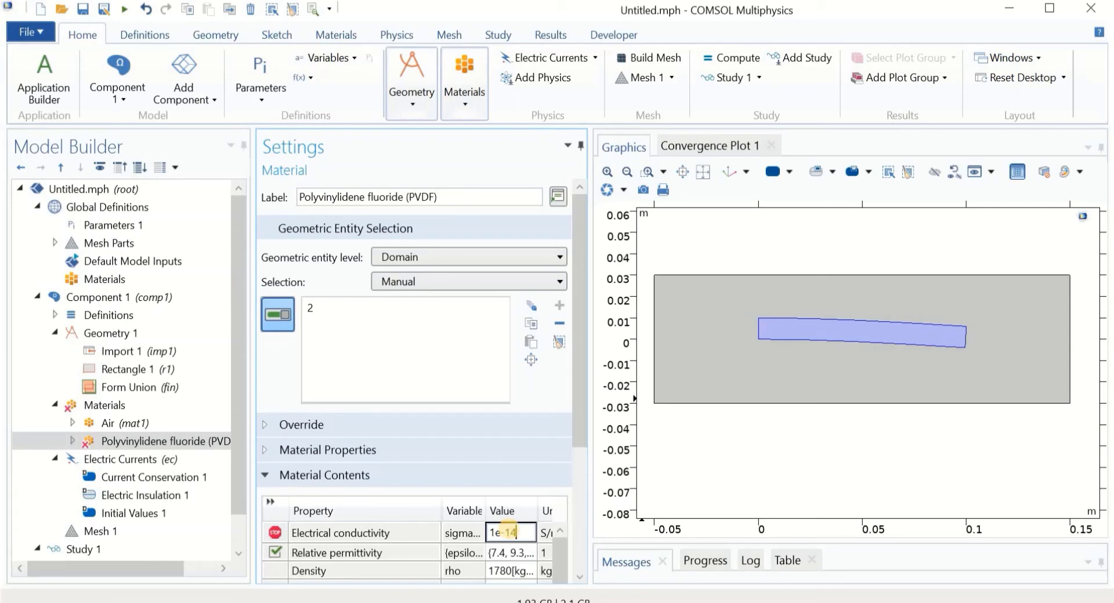
# Set Air's electrical conductivity to 1e-14 S/m.
pyautogui.click(135, 424)
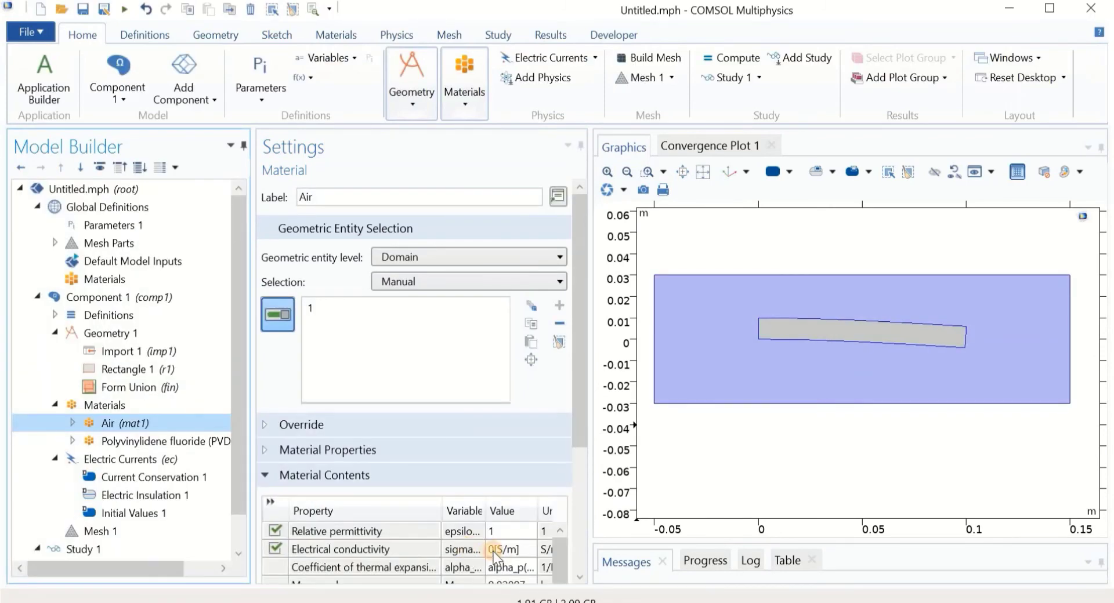
pyautogui.click(496, 550)
pyautogui.write('1e-14')
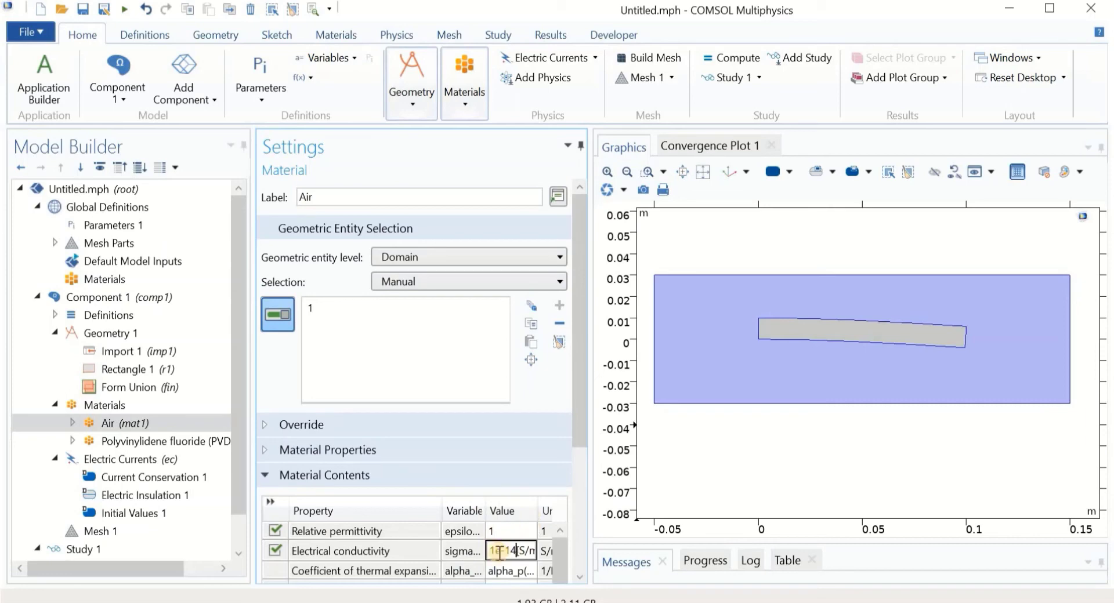
pyautogui.click(158, 442)
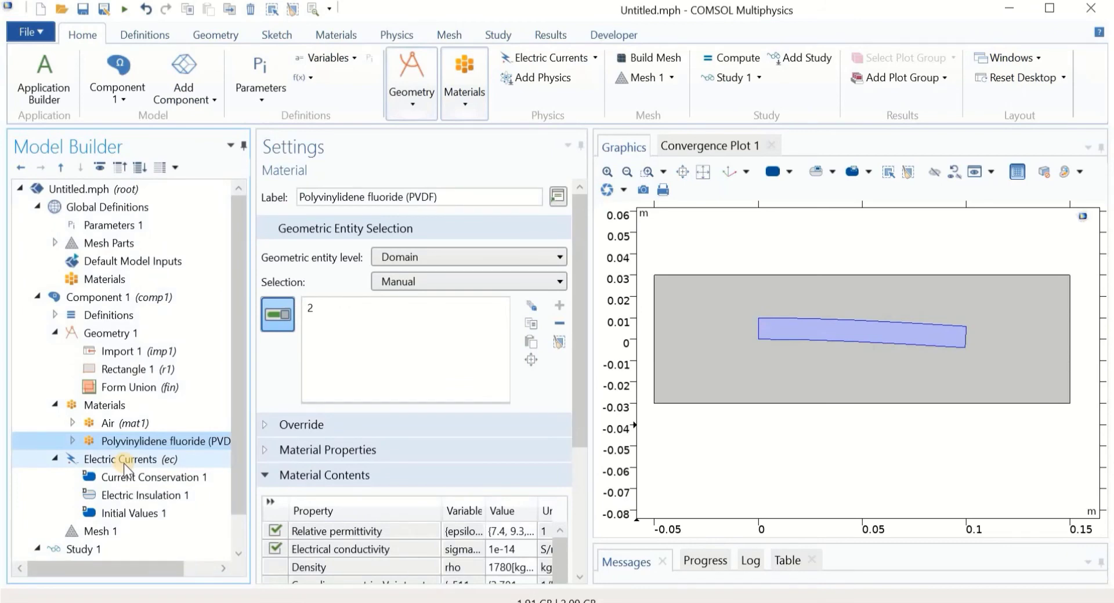
# Confirm Electric Currents covers domains 1 and 2, then bring up the Definitions context menu.
pyautogui.click(124, 463)
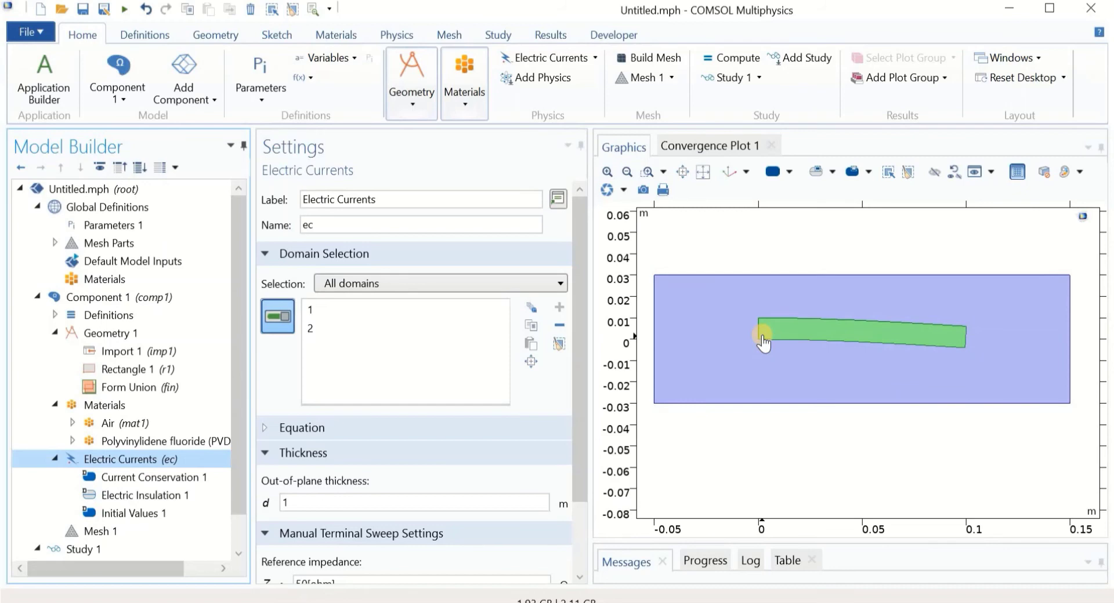
pyautogui.click(125, 319)
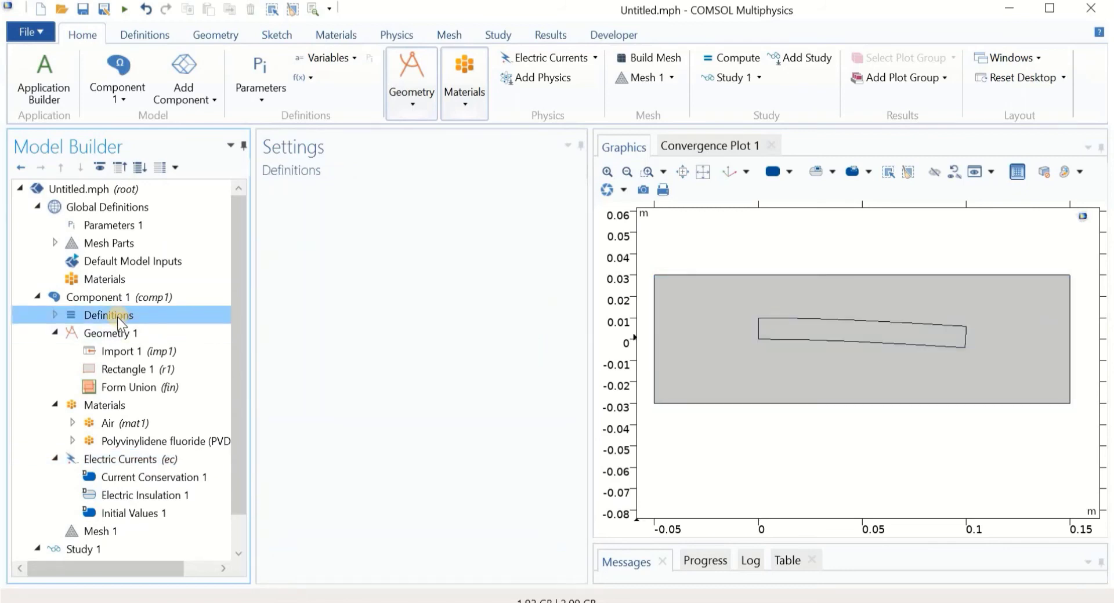
pyautogui.rightClick(118, 317)
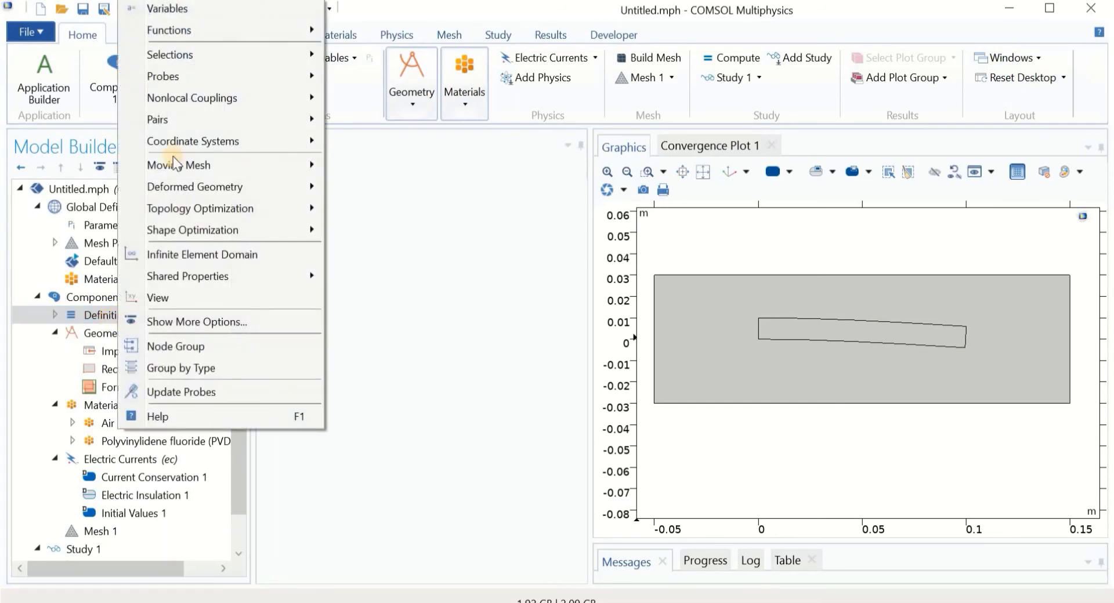
# Add an Interpolation function that reads its data from the file v_boundary.txt.
pyautogui.moveTo(218, 33)
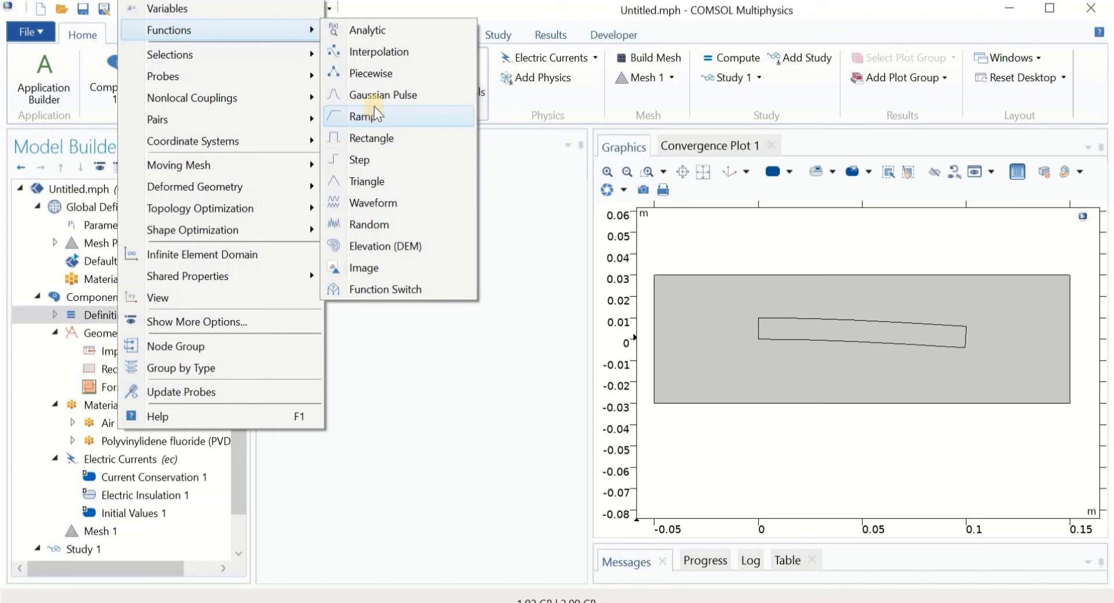
pyautogui.click(376, 54)
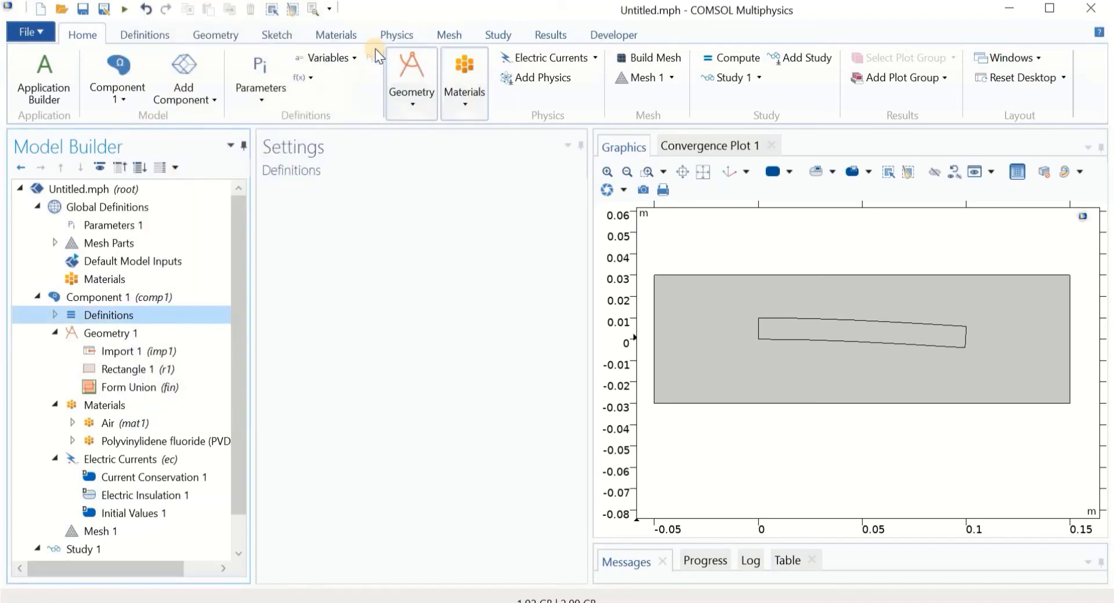
pyautogui.click(372, 278)
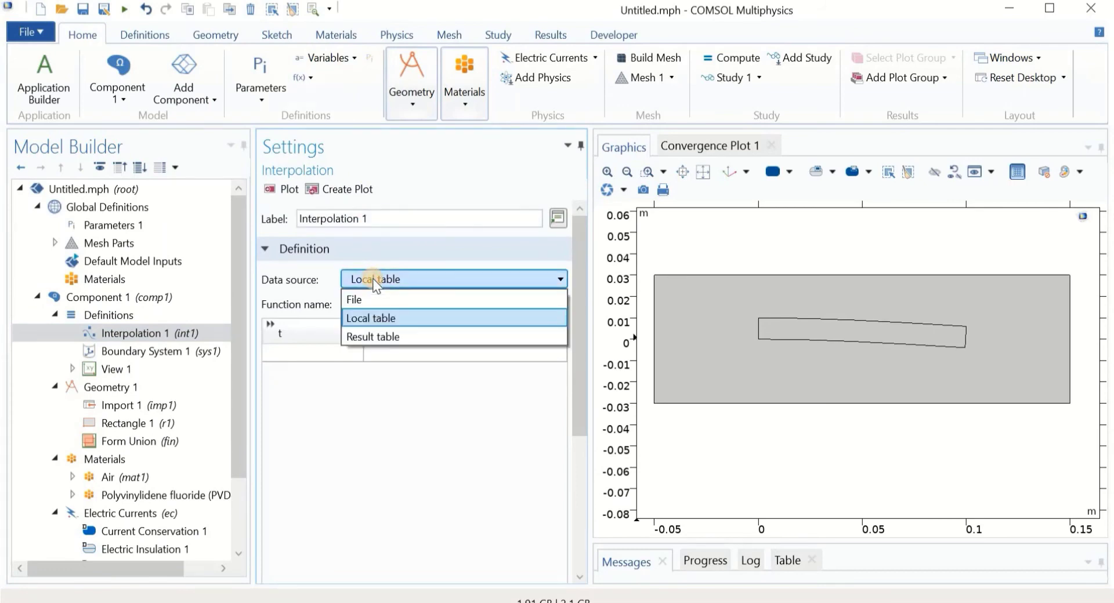
pyautogui.click(378, 299)
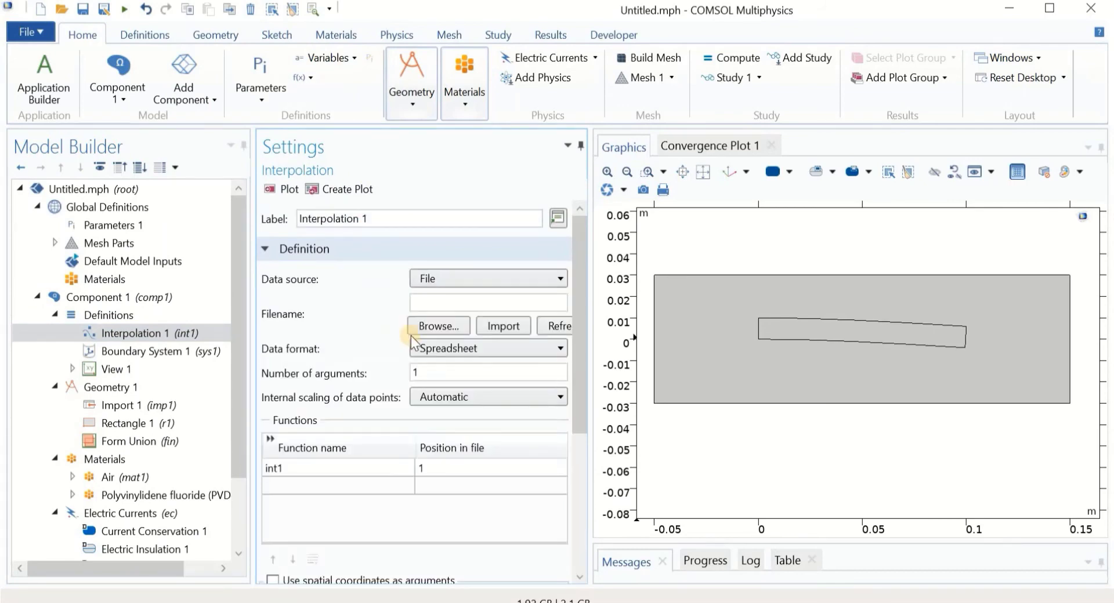
pyautogui.click(425, 325)
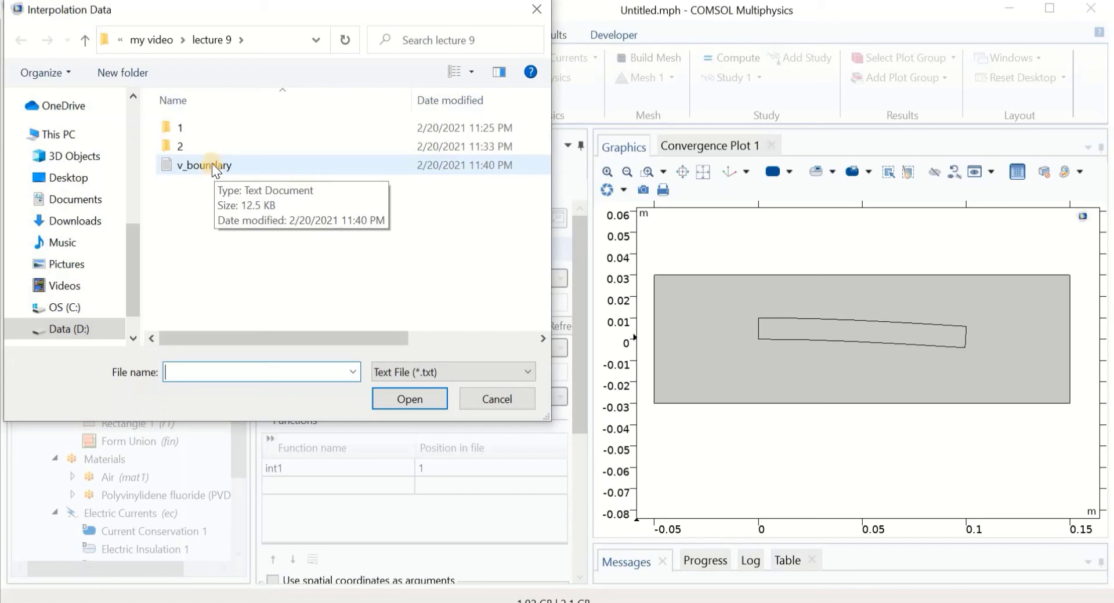
pyautogui.doubleClick(211, 165)
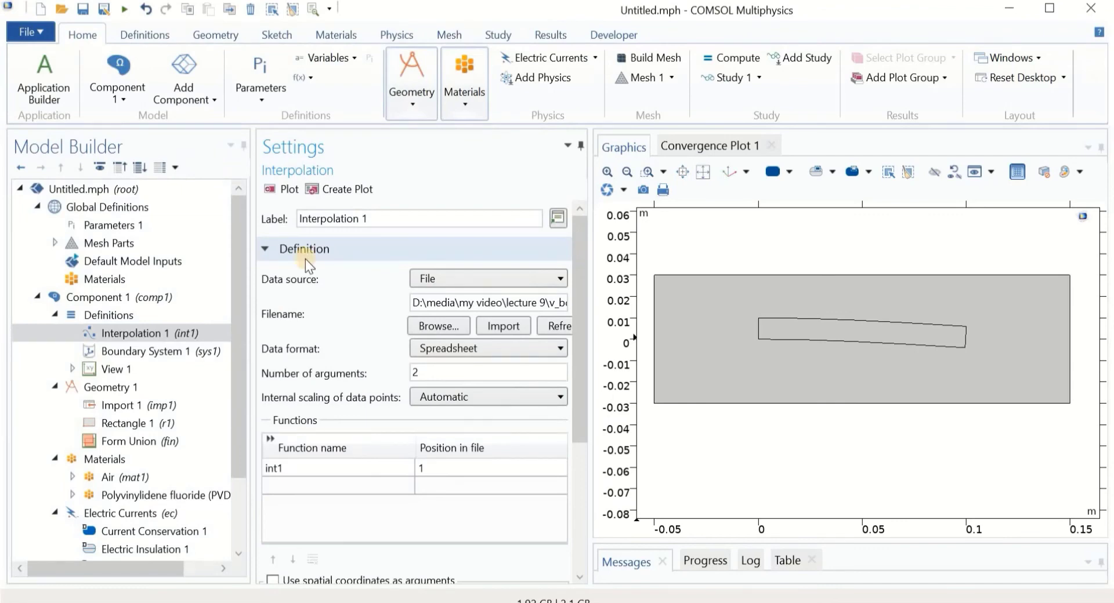
# Use spatial coordinates in the Material frame as the function arguments.
pyautogui.moveTo(580, 334); pyautogui.dragTo(579, 409)
pyautogui.click(273, 466)
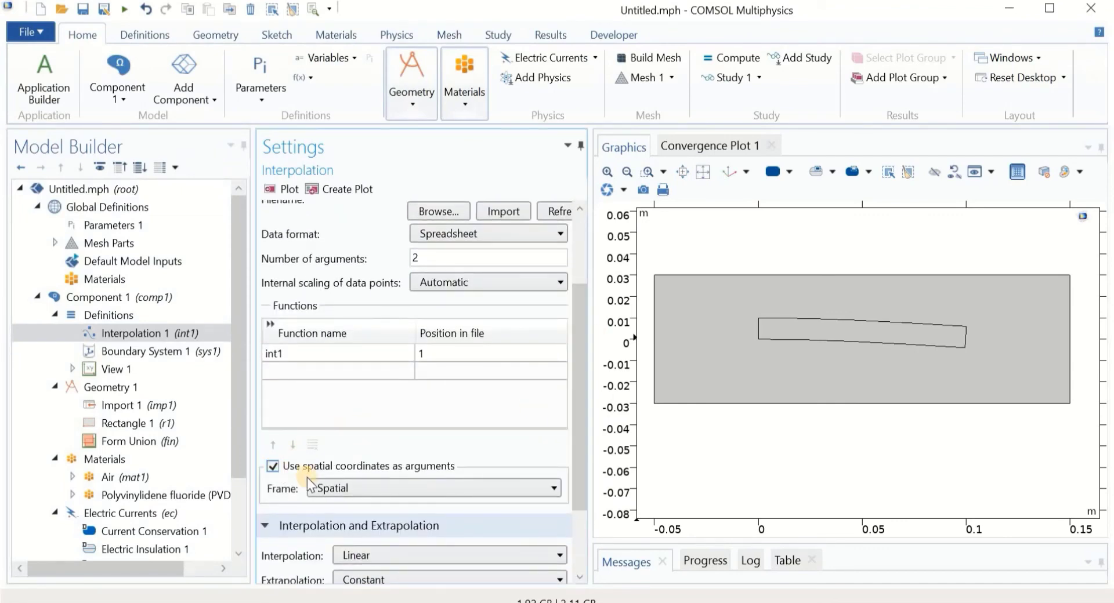
pyautogui.click(354, 487)
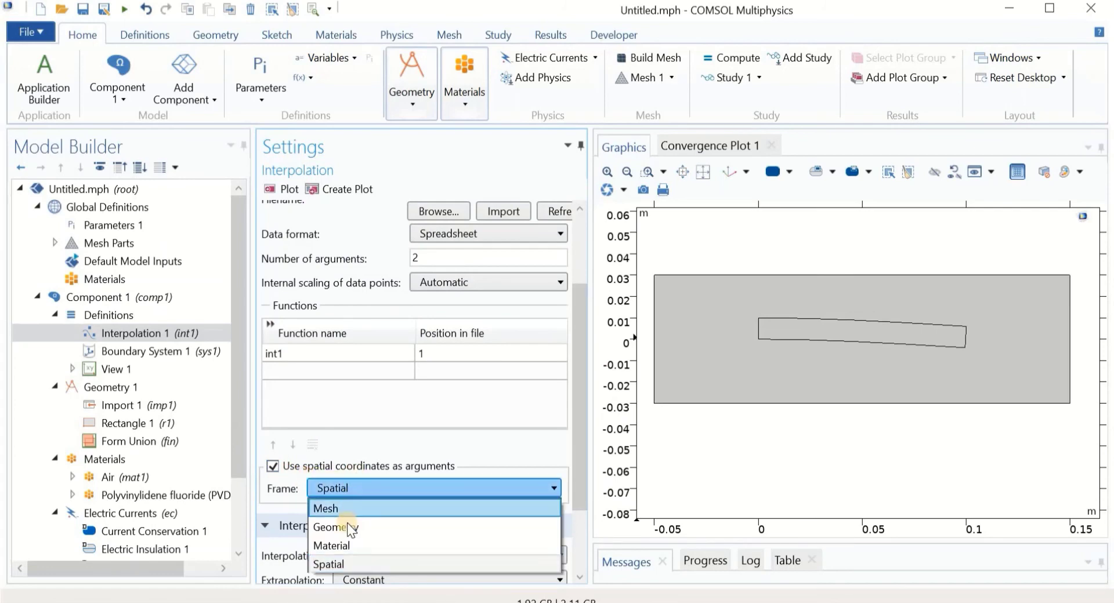
pyautogui.click(346, 545)
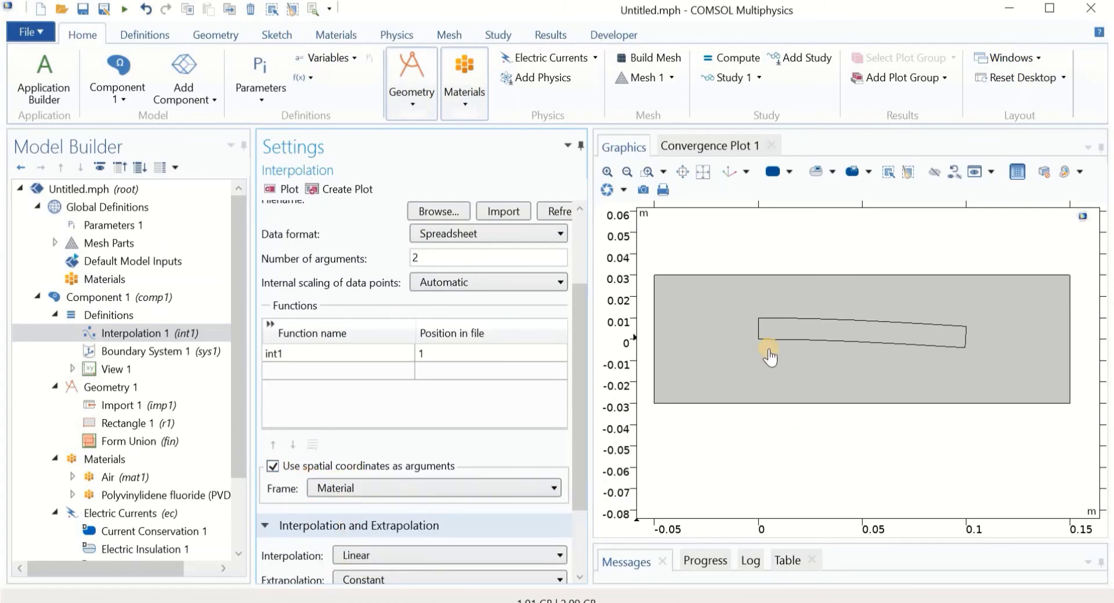
pyautogui.moveTo(579, 348); pyautogui.dragTo(582, 279)
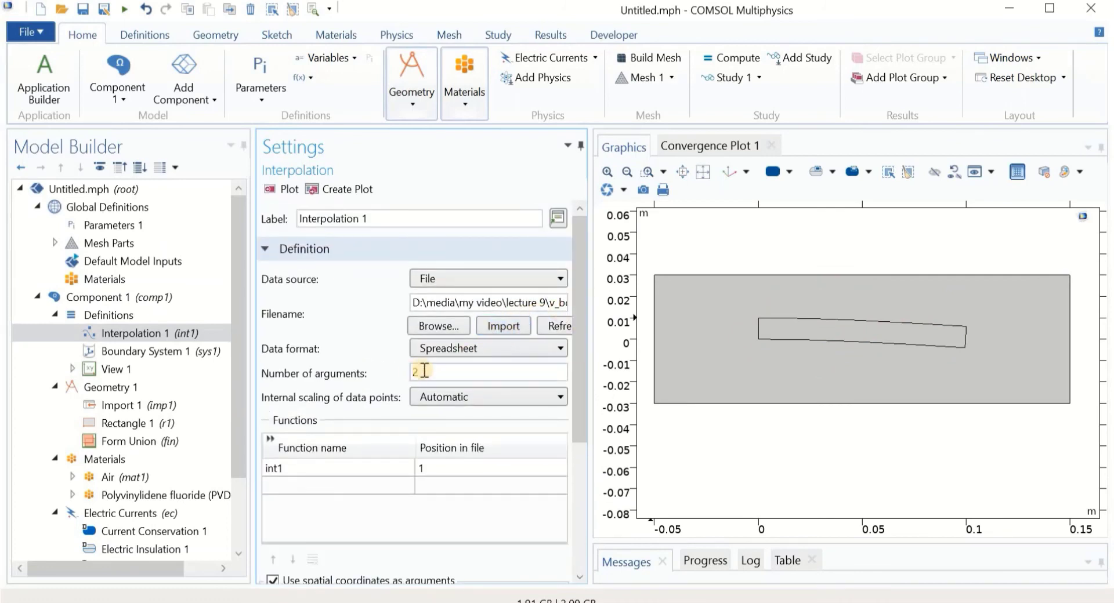
# Rename the function to v1, import the file data, and plot the v1 surface.
pyautogui.click(277, 467)
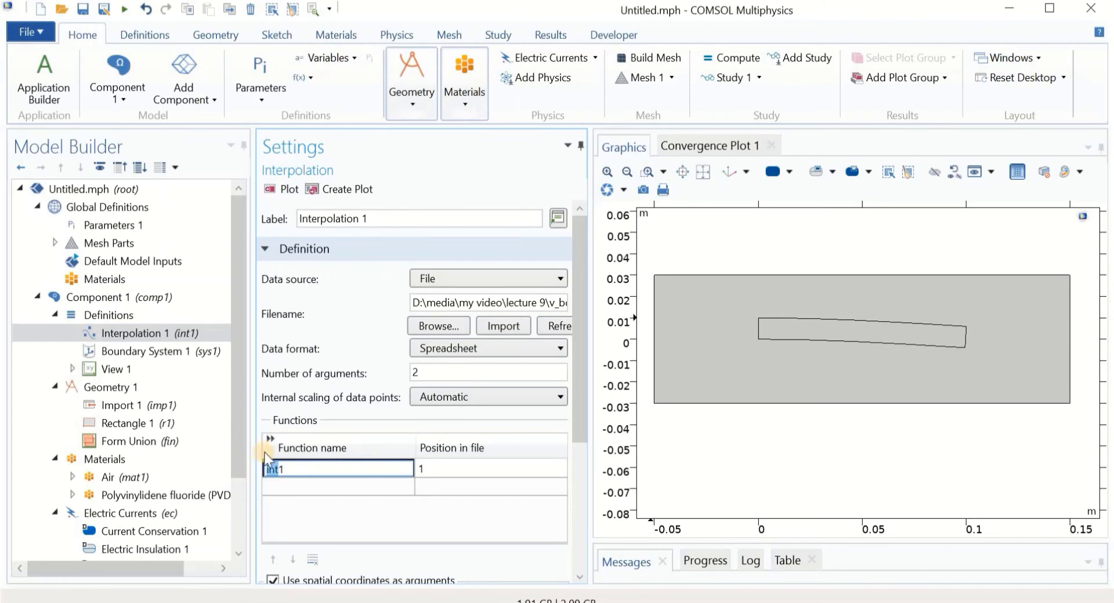
pyautogui.write('V')
pyautogui.click(510, 332)
pyautogui.click(493, 328)
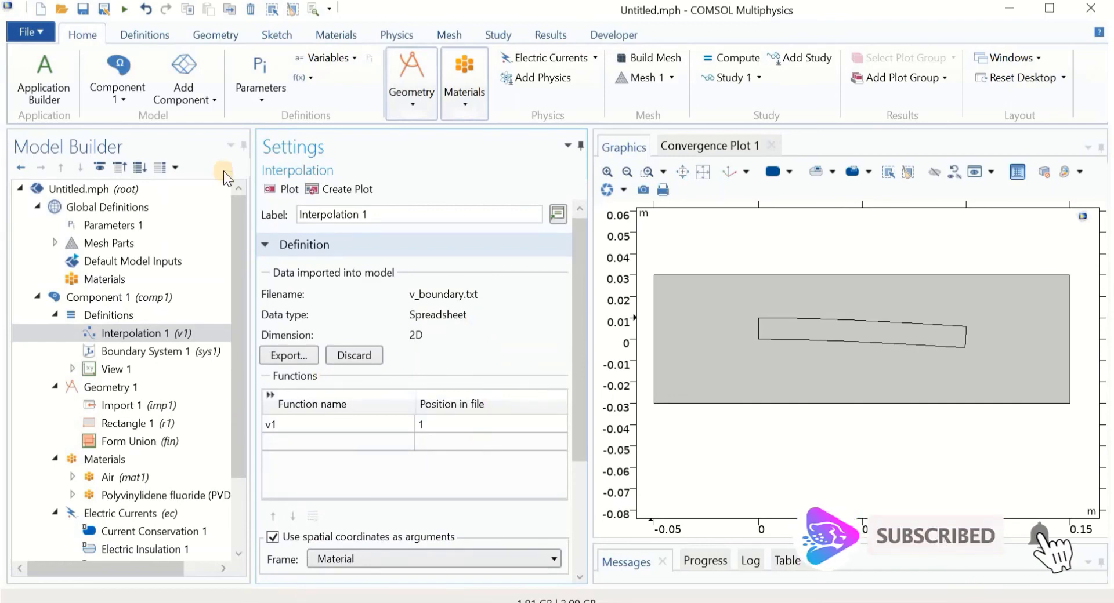
pyautogui.click(285, 186)
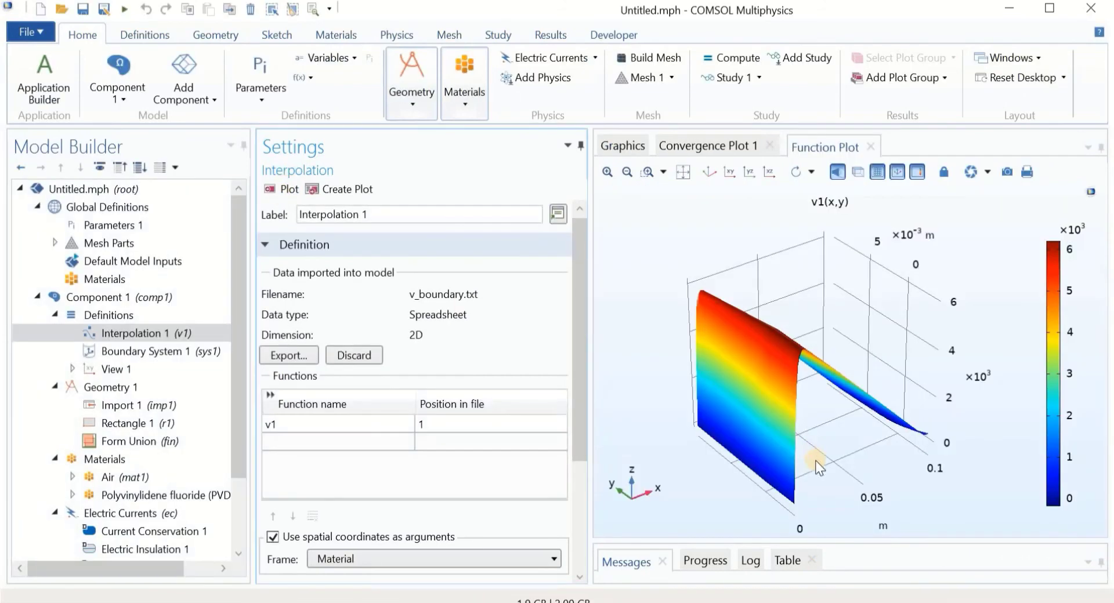
pyautogui.moveTo(884, 497); pyautogui.dragTo(664, 423)
pyautogui.click(267, 428)
pyautogui.moveTo(237, 451); pyautogui.dragTo(229, 513)
pyautogui.click(153, 421)
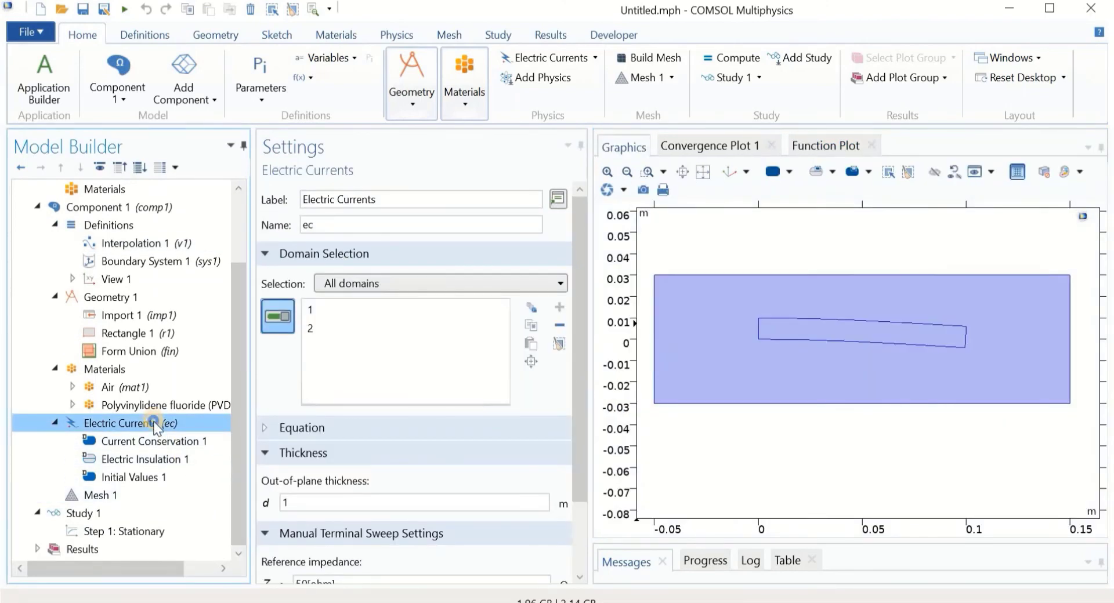
# Add a Ground condition on the four outer box edges (boundaries 1–4).
pyautogui.rightClick(153, 421)
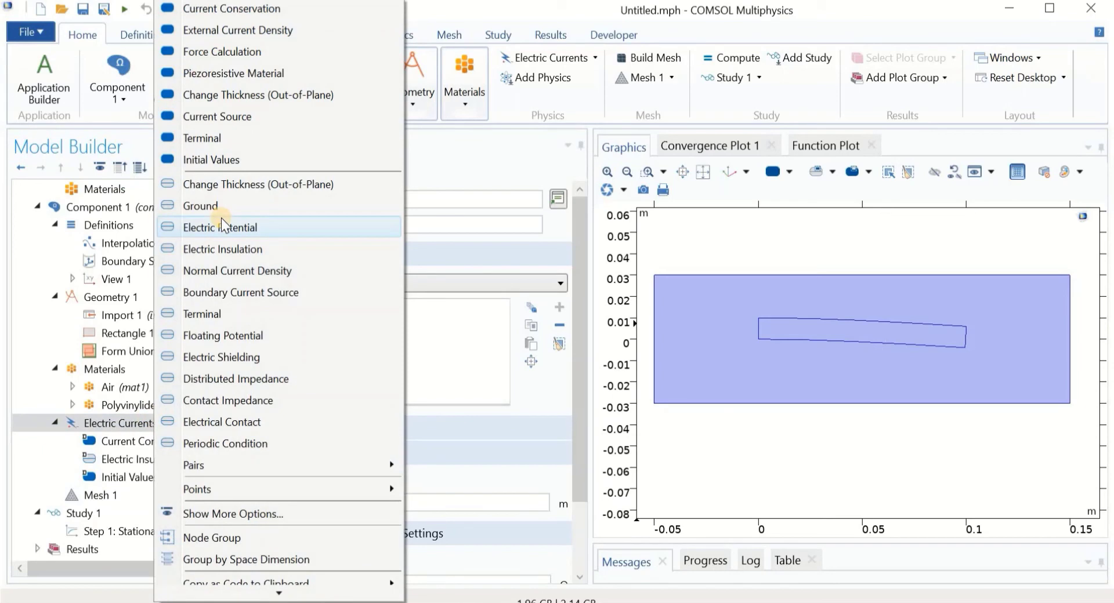
pyautogui.click(213, 204)
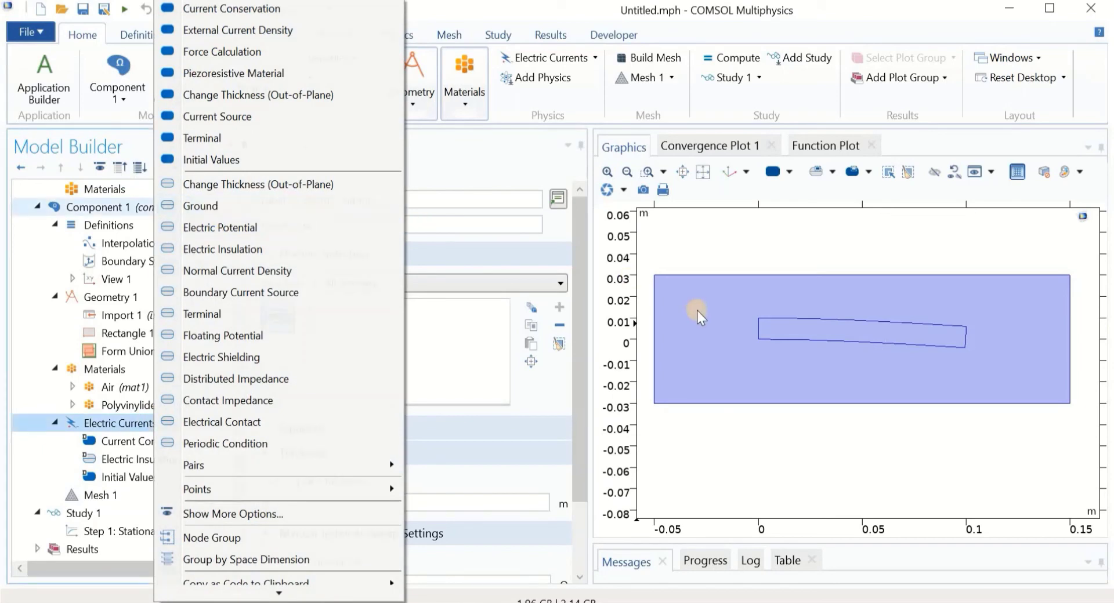
pyautogui.click(653, 309)
pyautogui.click(1070, 336)
pyautogui.click(1029, 274)
pyautogui.click(1012, 404)
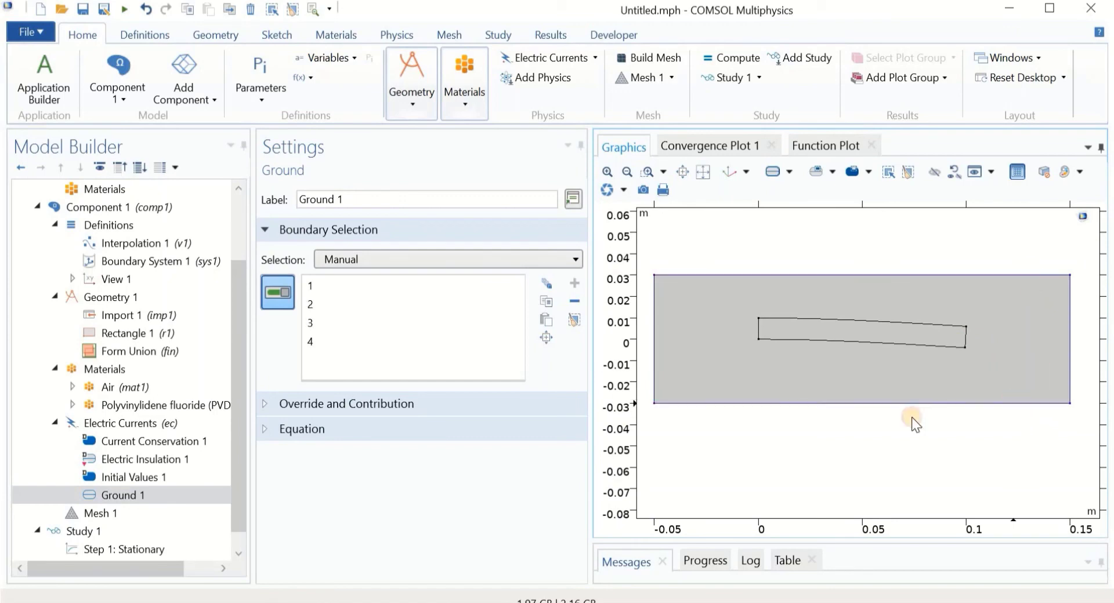
# Add a Terminal on the four beam edges (boundaries 5–8).
pyautogui.click(96, 424)
pyautogui.rightClick(96, 424)
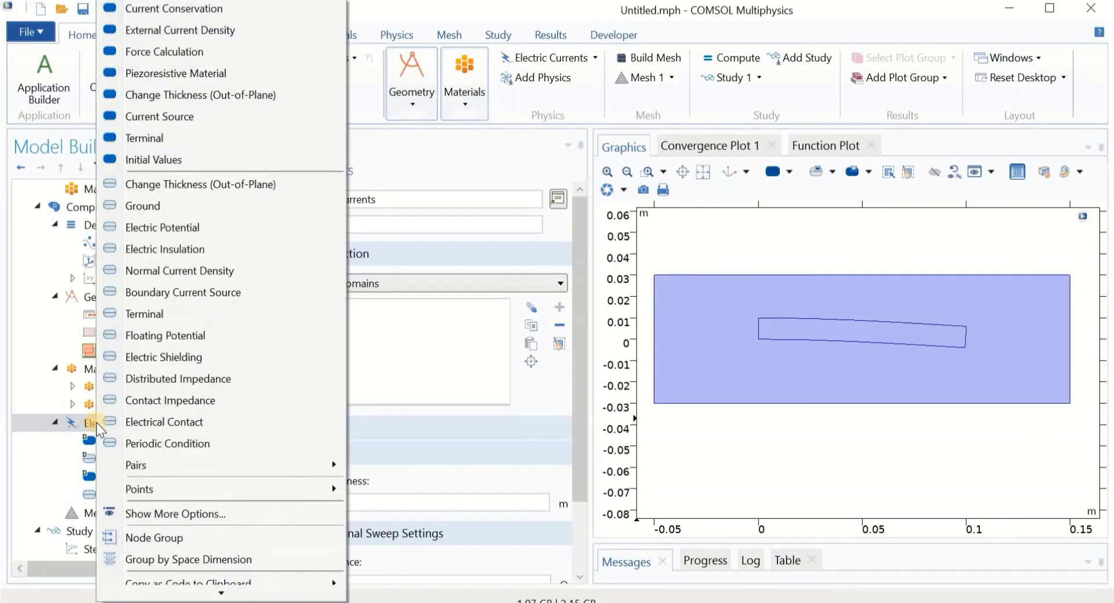
pyautogui.click(145, 314)
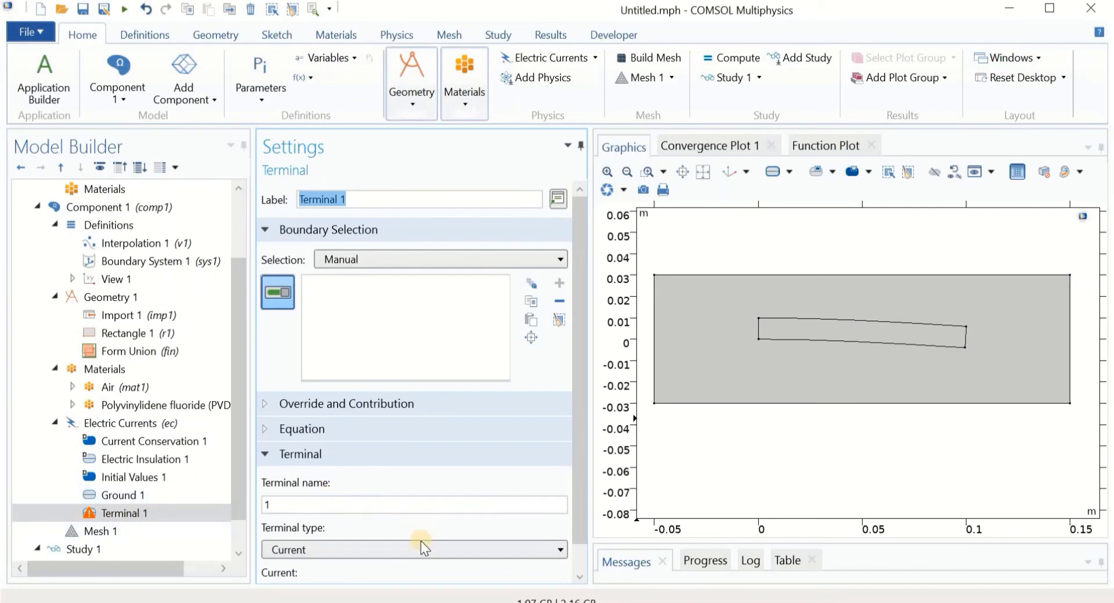
pyautogui.click(759, 330)
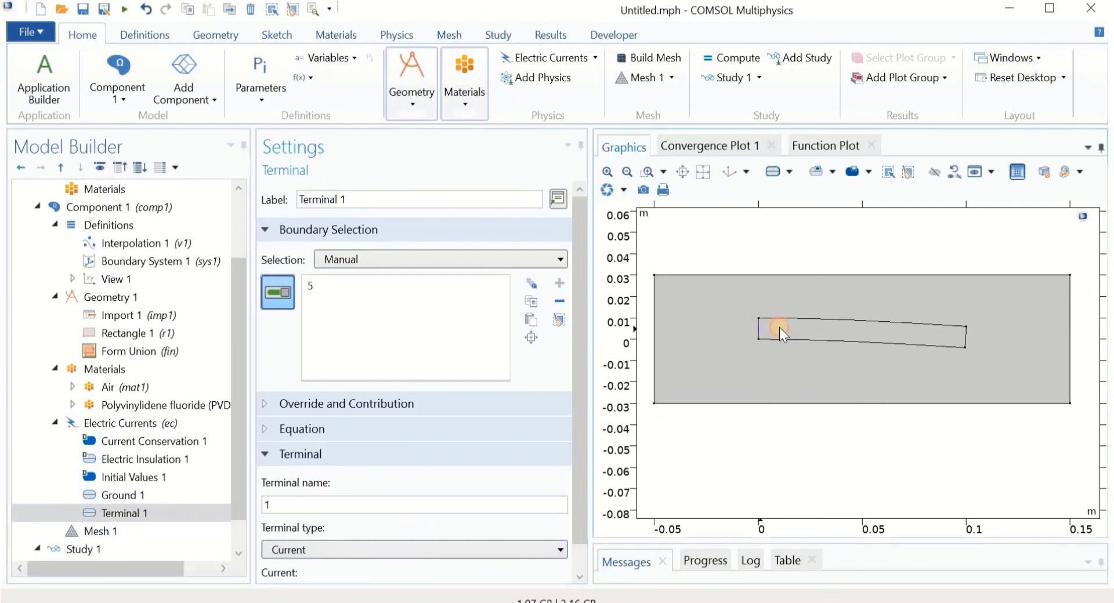
pyautogui.click(783, 318)
pyautogui.click(966, 338)
pyautogui.click(952, 347)
# Set the terminal type to Voltage and enter V1 as its voltage.
pyautogui.scroll(-1, 572, 462)
pyautogui.click(431, 521)
pyautogui.click(381, 539)
pyautogui.moveTo(344, 558); pyautogui.dragTo(281, 567)
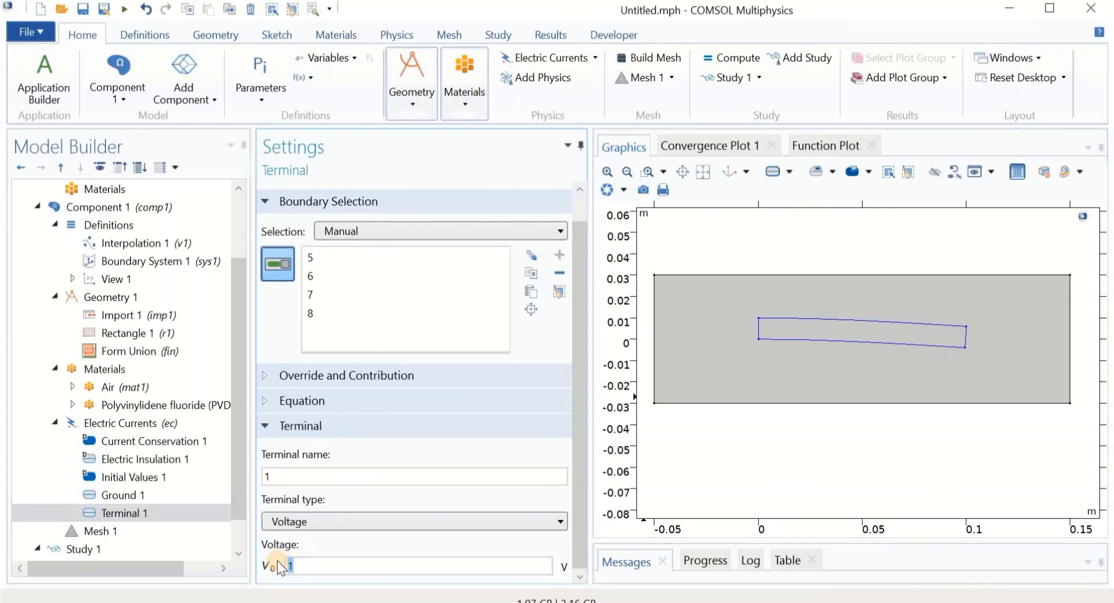
pyautogui.write('V1')
# Check the interpolation function's name and correct the terminal voltage to v1.
pyautogui.click(127, 246)
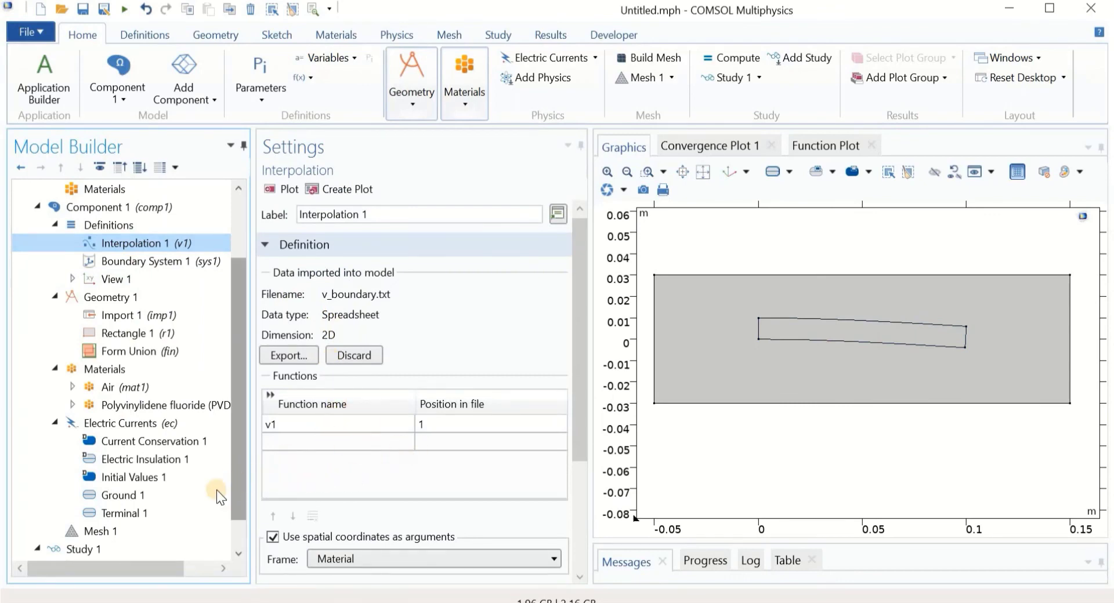
pyautogui.click(149, 517)
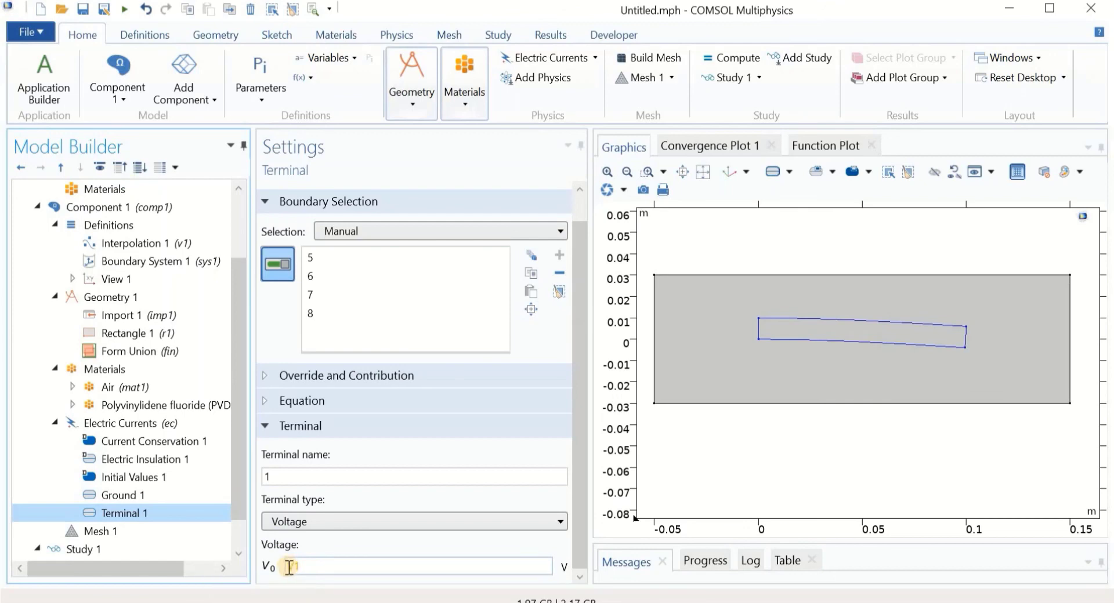
pyautogui.click(138, 238)
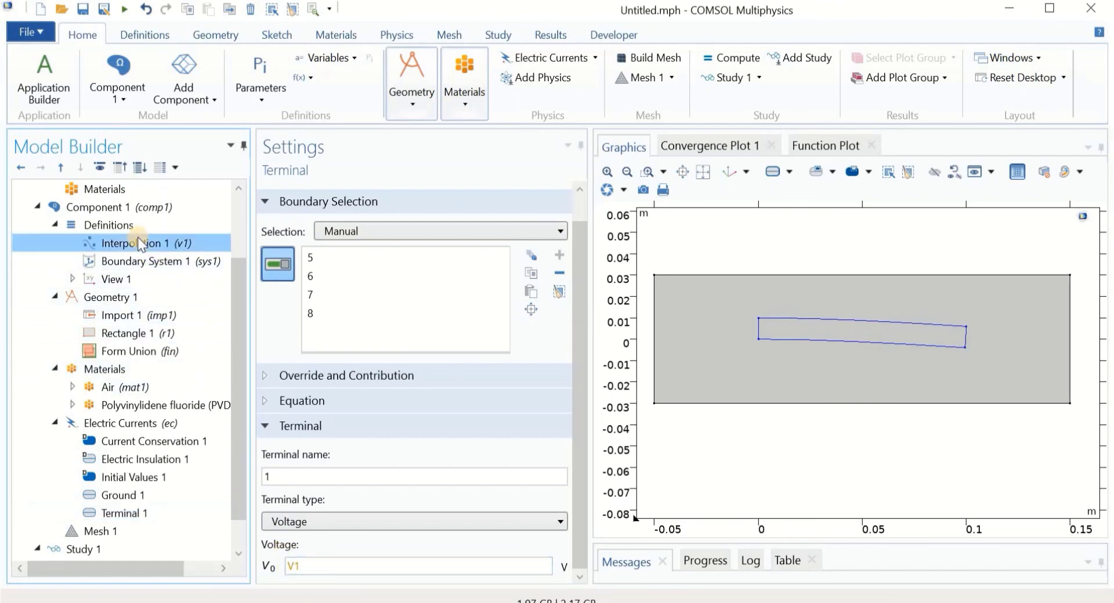
pyautogui.moveTo(138, 238); pyautogui.dragTo(122, 513)
pyautogui.click(122, 513)
pyautogui.click(295, 568)
pyautogui.write('v')
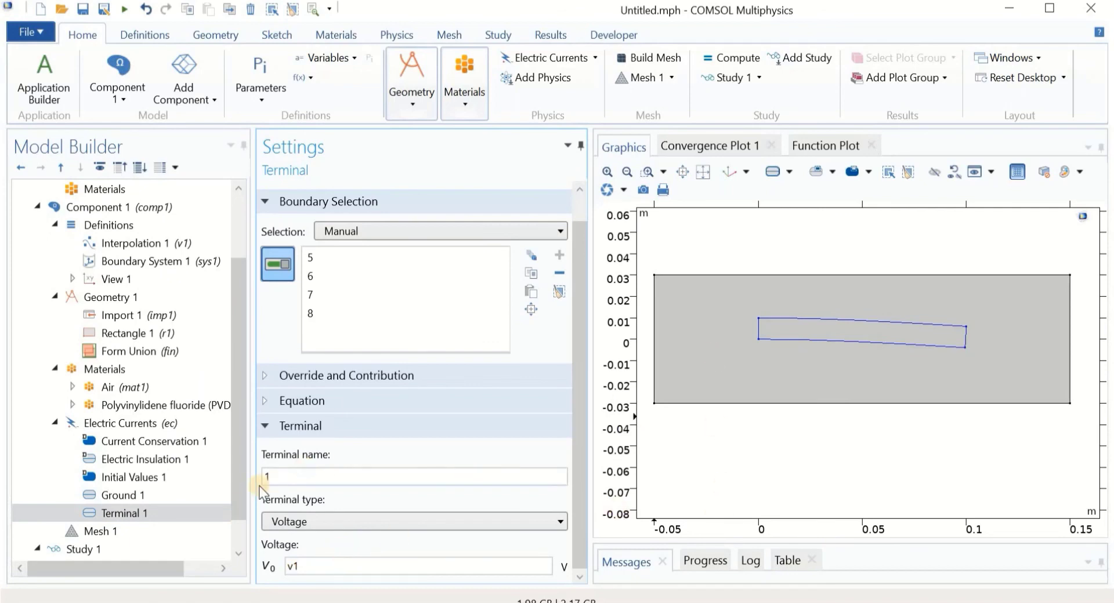
pyautogui.scroll(-2, 99, 461)
pyautogui.click(99, 498)
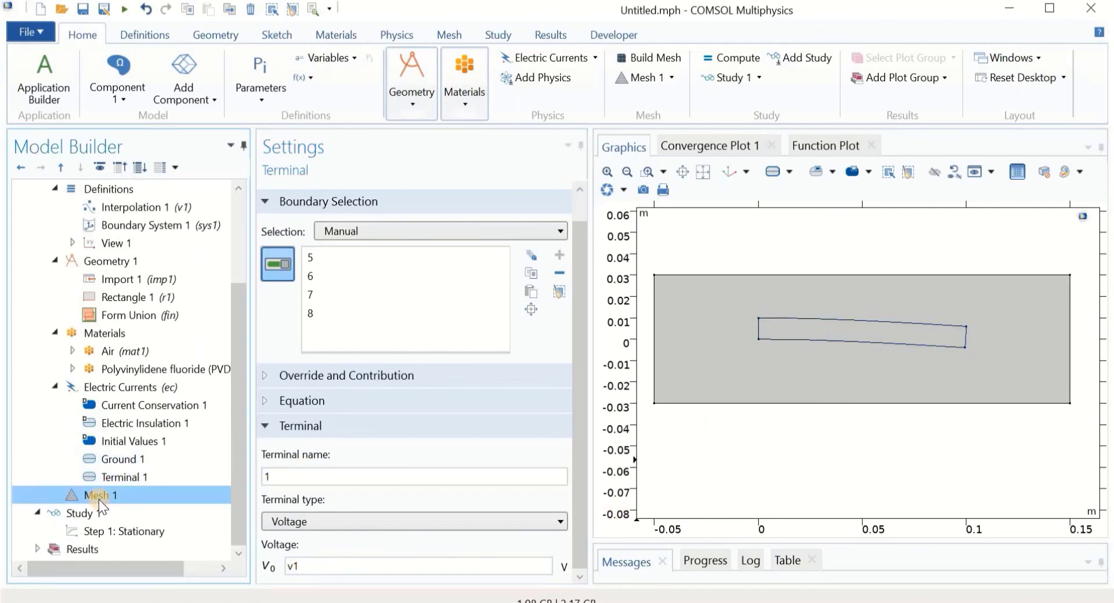
# Build the mesh, refining the element size from Finer to Extra fine.
pyautogui.click(287, 192)
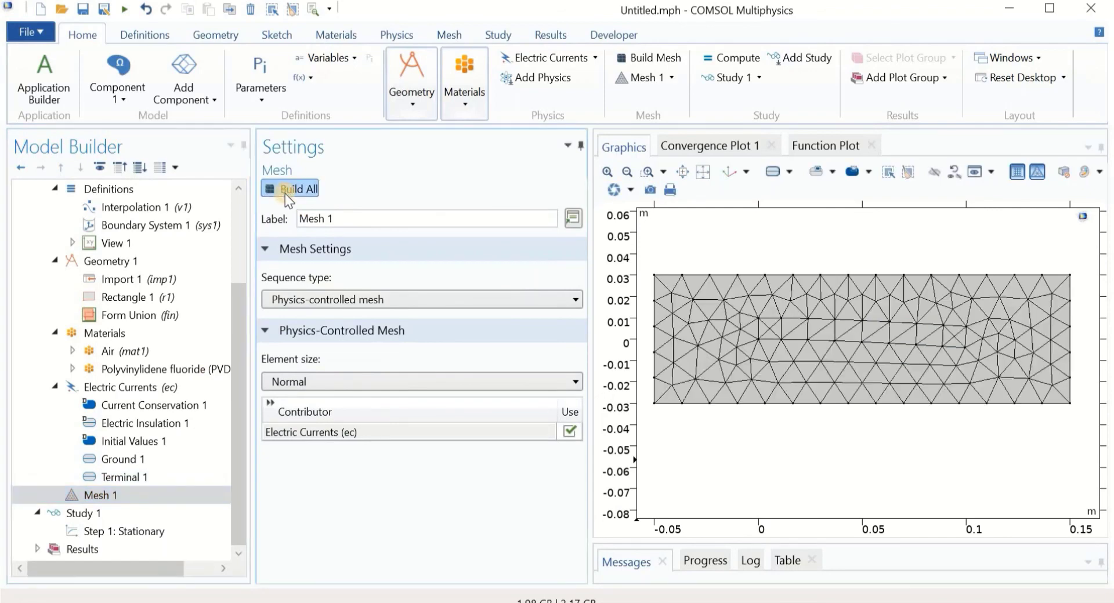
pyautogui.click(304, 381)
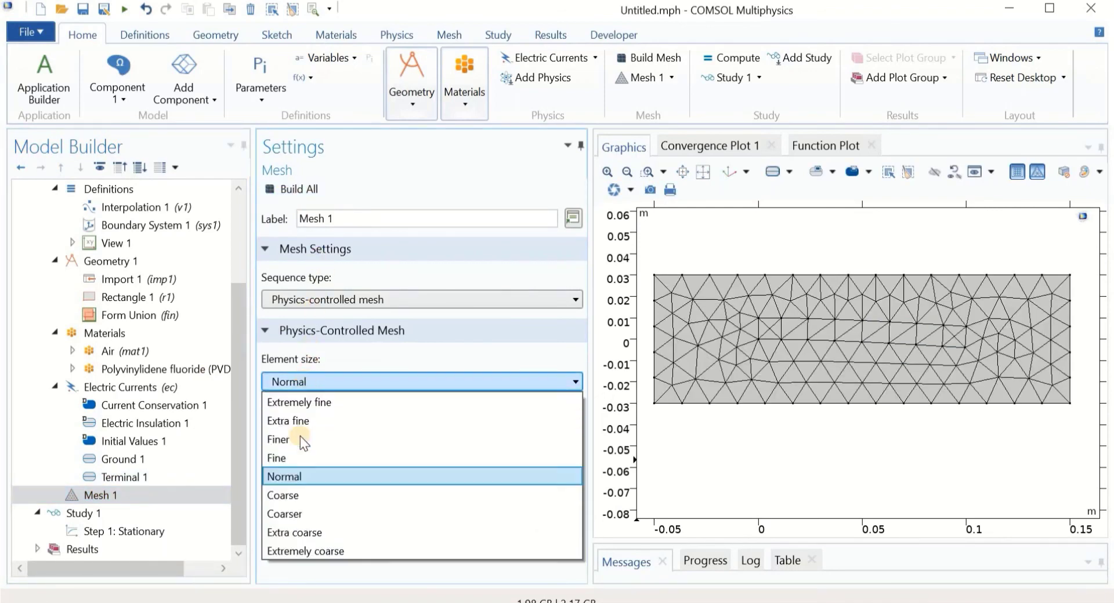
pyautogui.click(298, 441)
pyautogui.click(295, 184)
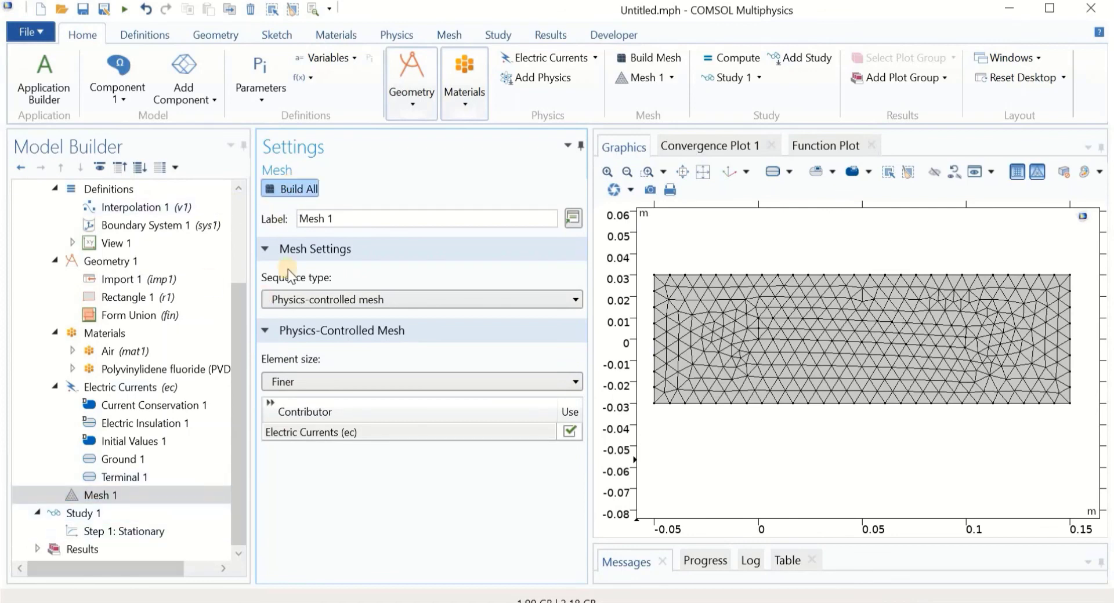
pyautogui.click(280, 377)
pyautogui.click(283, 418)
pyautogui.click(283, 189)
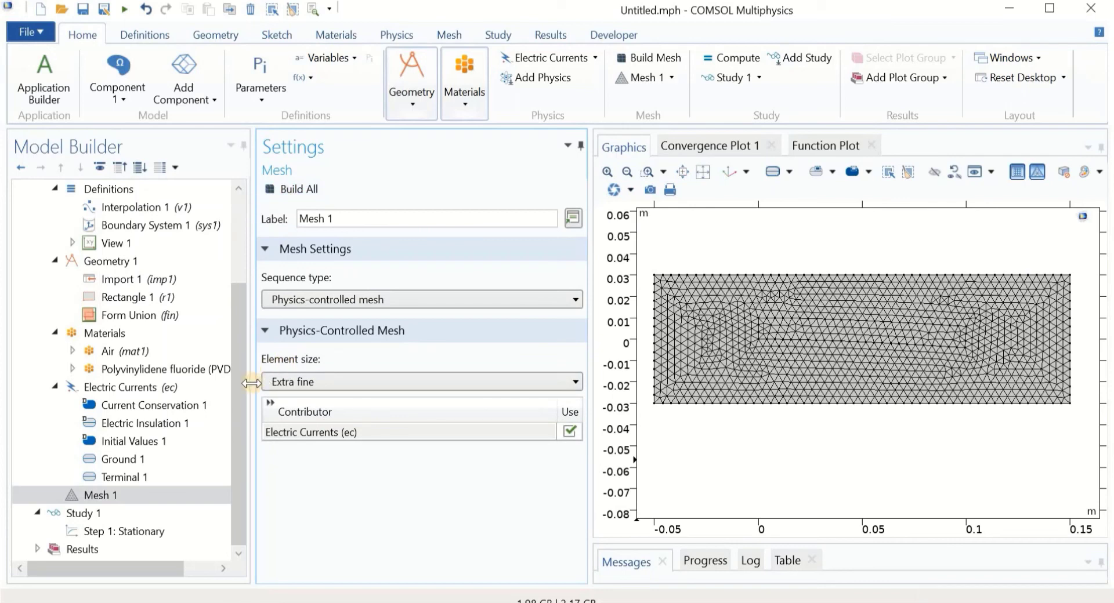
# Compute the Stationary study to get the electric potential solution.
pyautogui.click(144, 537)
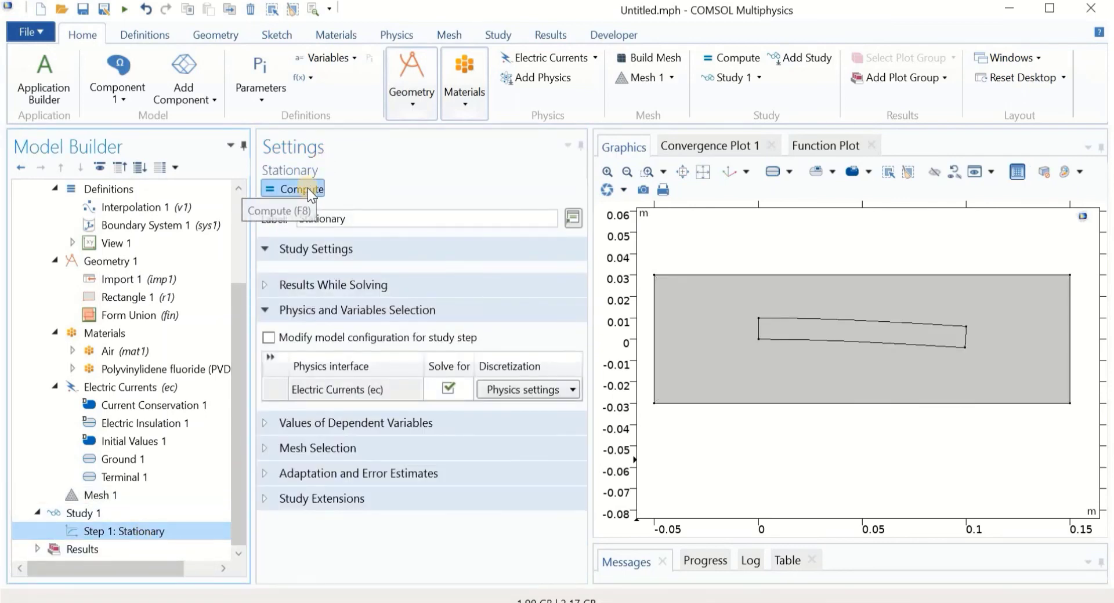
pyautogui.click(302, 189)
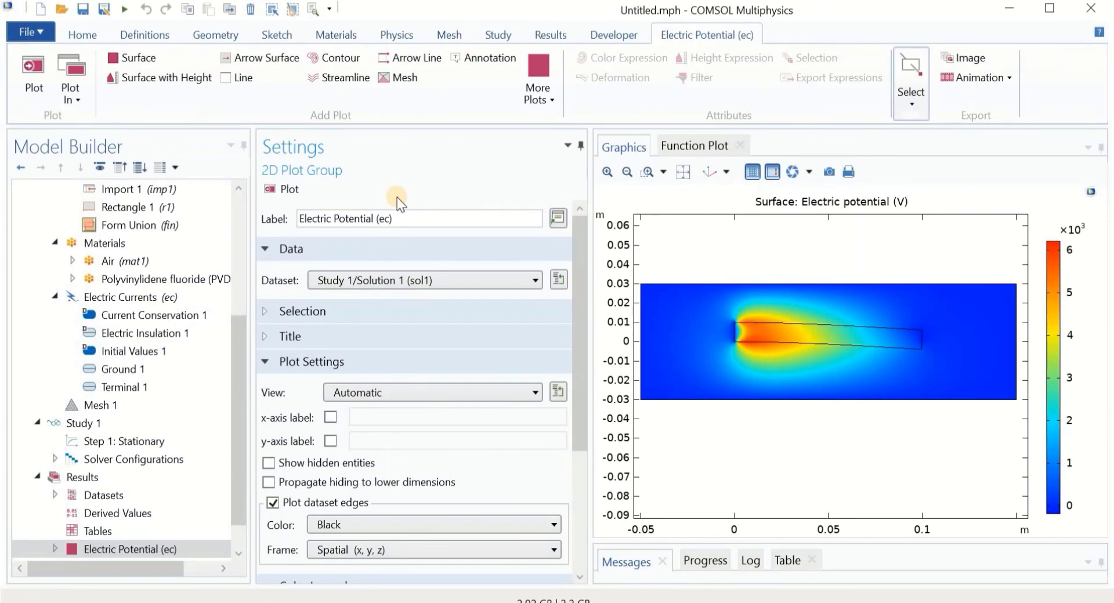
pyautogui.scroll(-2, 242, 449)
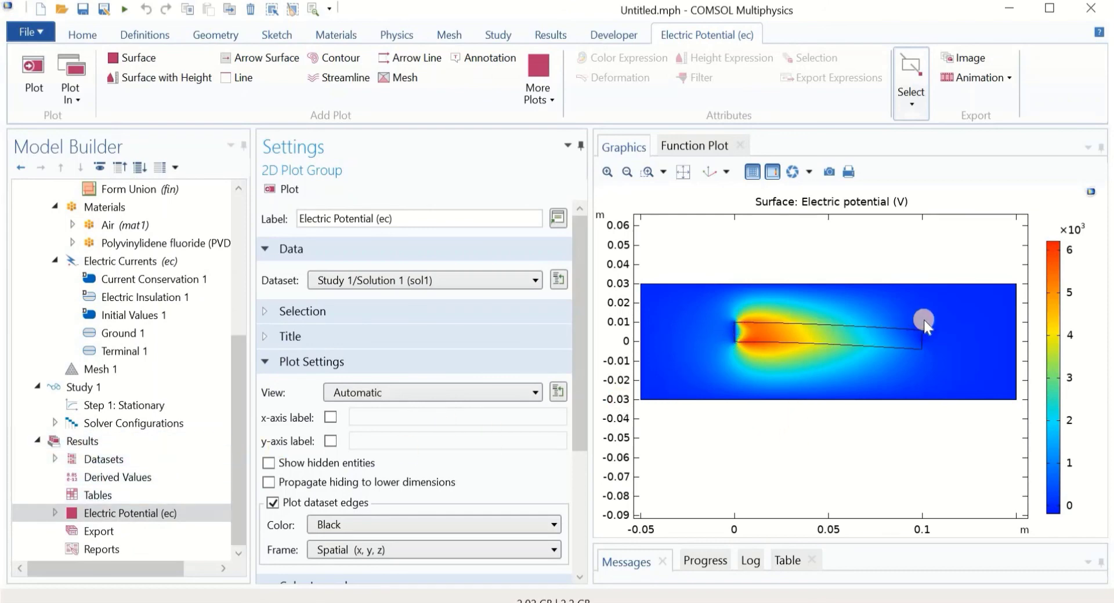
pyautogui.click(75, 445)
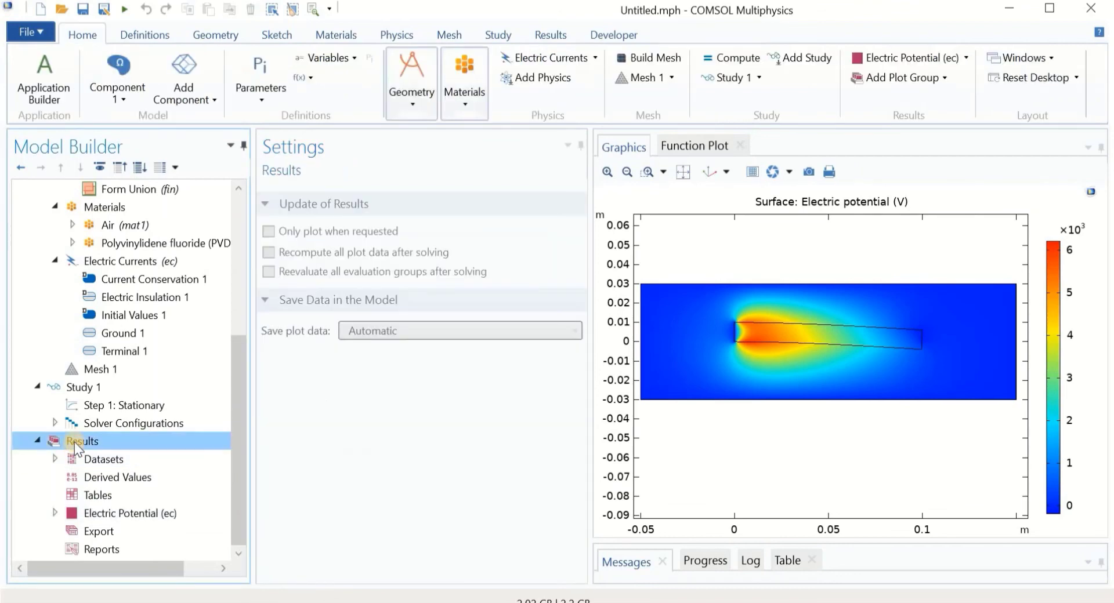
# Add a 1D Plot Group with a Line Graph of potential along the beam's top edge.
pyautogui.rightClick(75, 446)
pyautogui.click(130, 193)
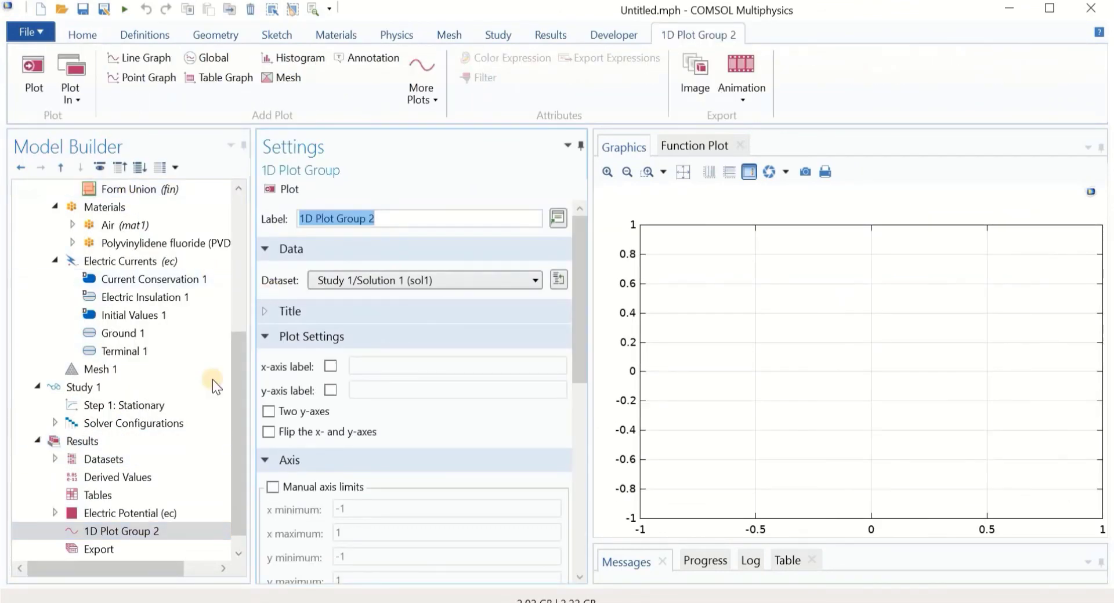
pyautogui.rightClick(121, 524)
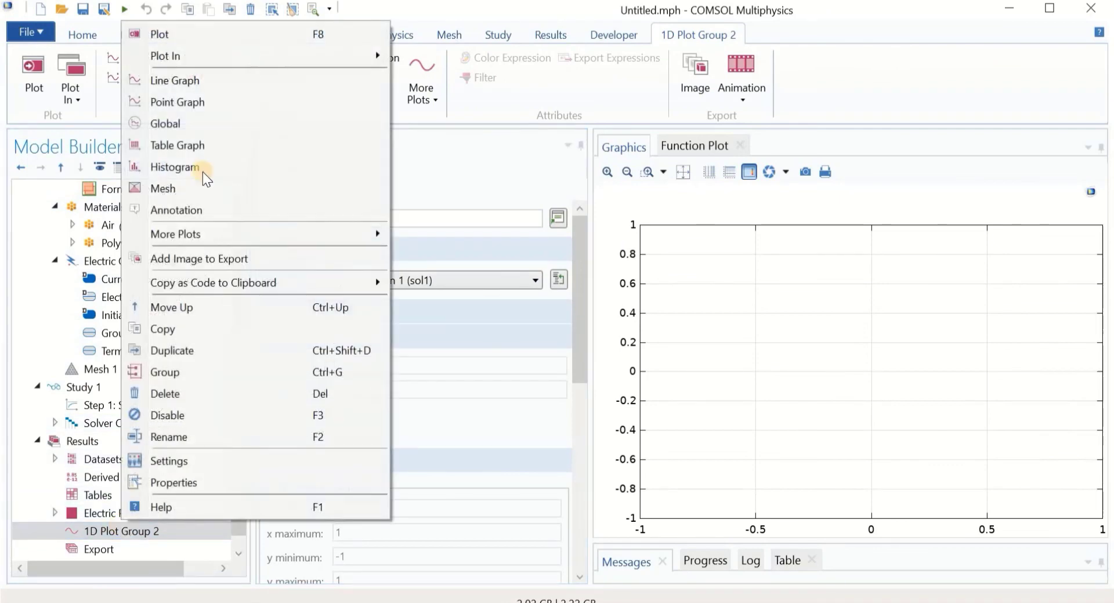
pyautogui.click(203, 85)
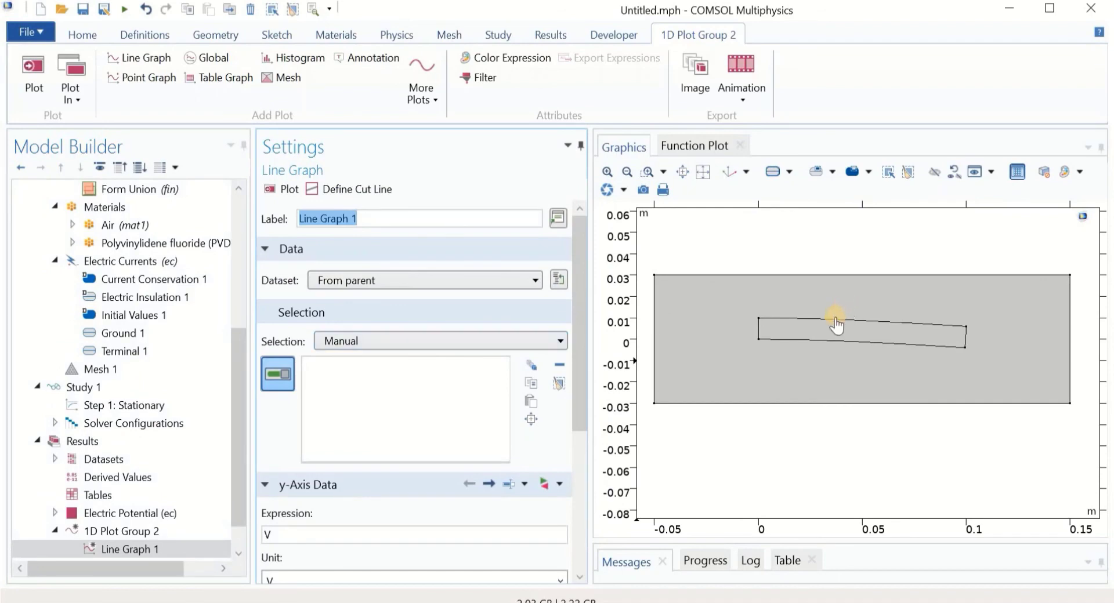
pyautogui.click(833, 320)
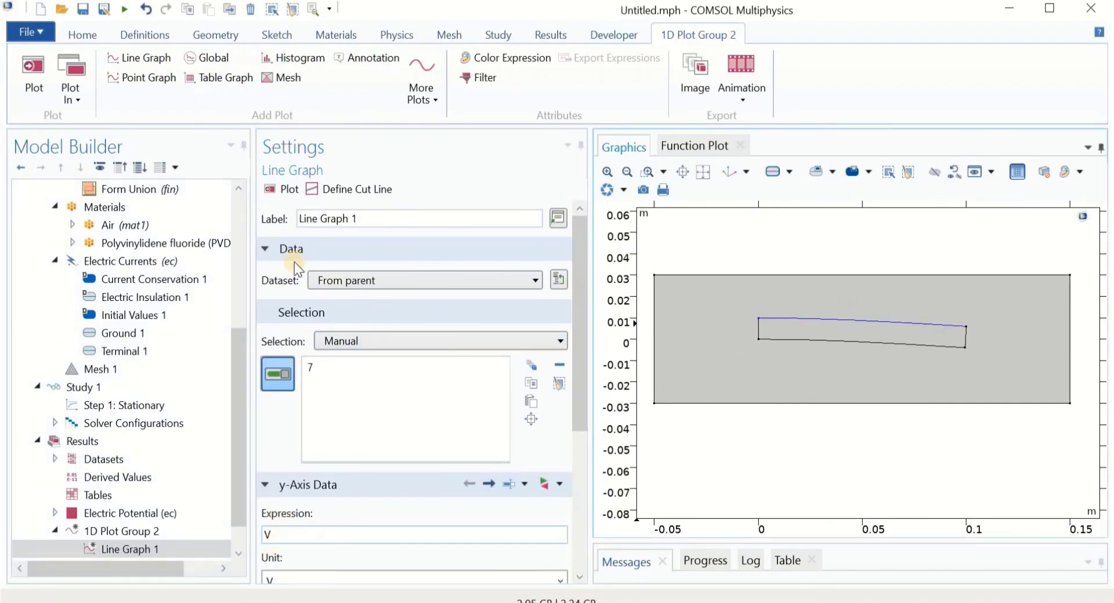
pyautogui.click(281, 189)
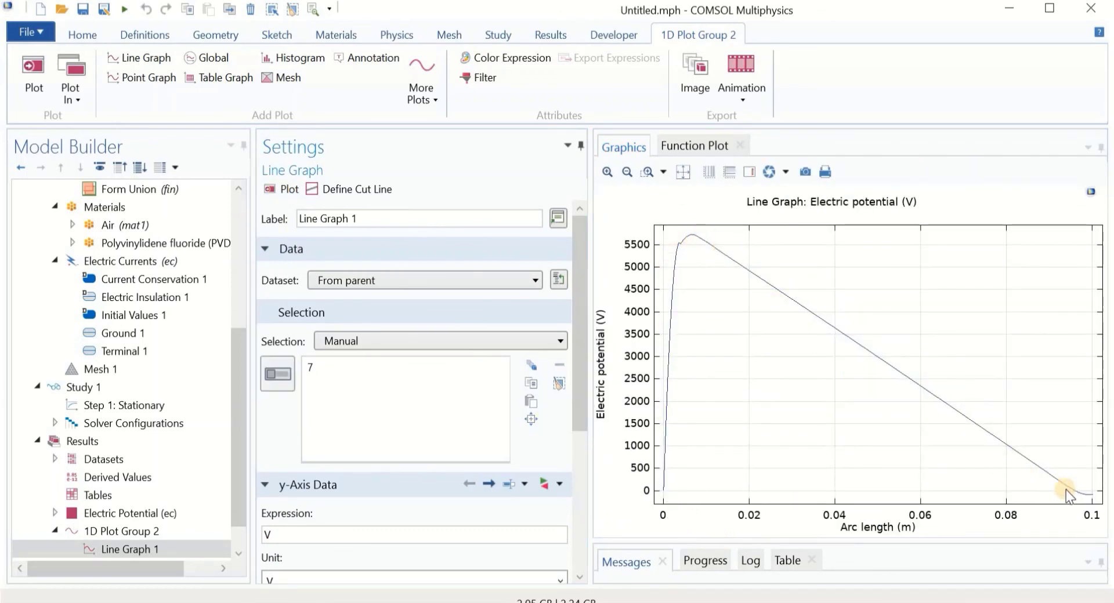
# Graph potential along all four beam edges (boundaries 5–8), excluding the outer box edges.
pyautogui.click(431, 343)
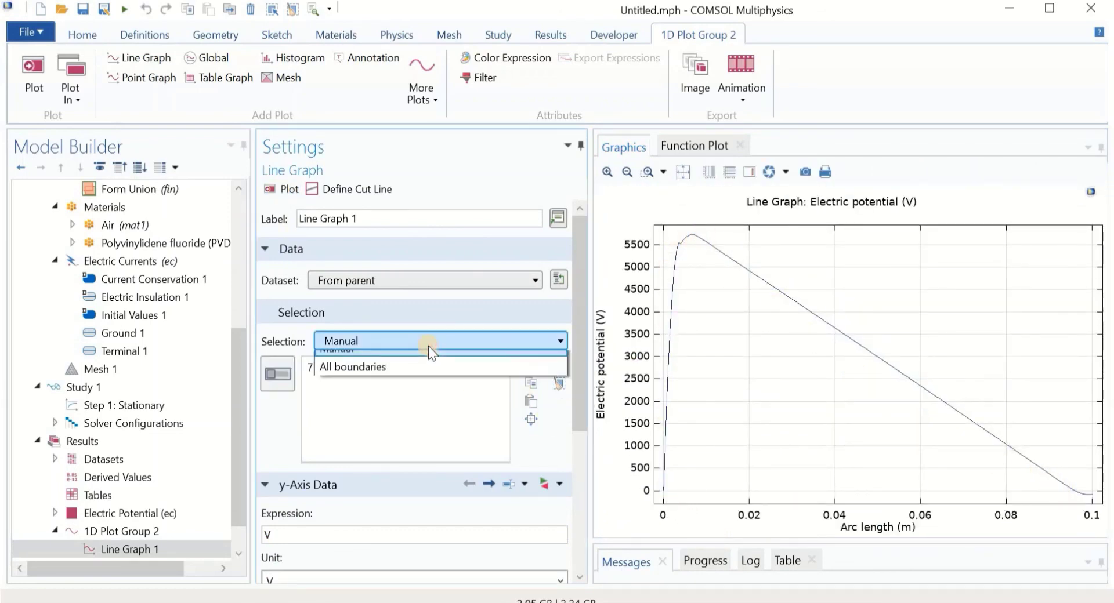
pyautogui.click(418, 380)
pyautogui.click(755, 275)
pyautogui.click(1069, 314)
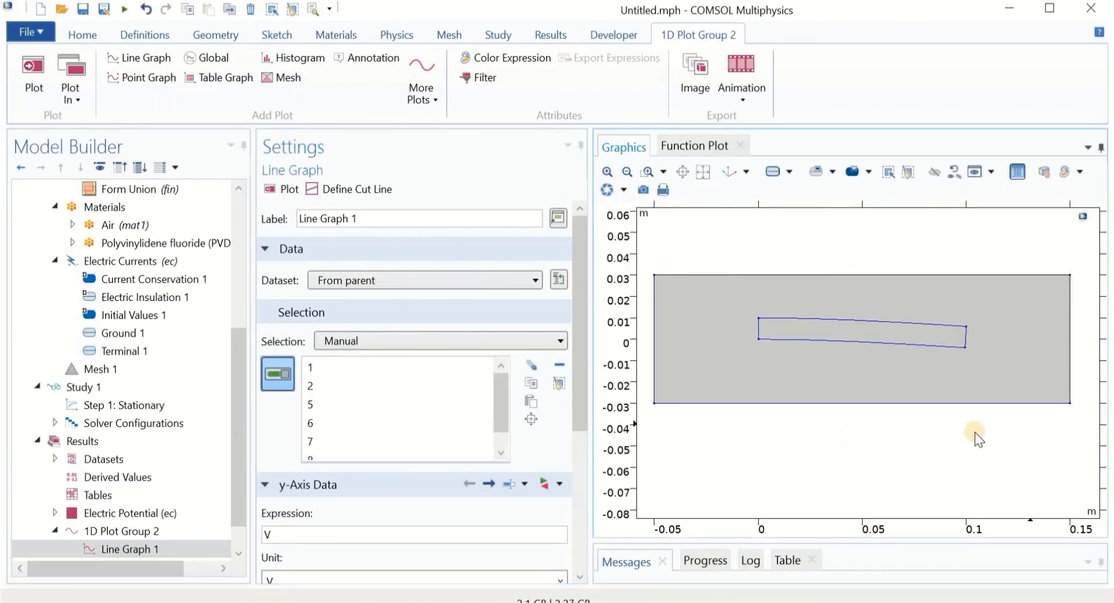
pyautogui.click(962, 404)
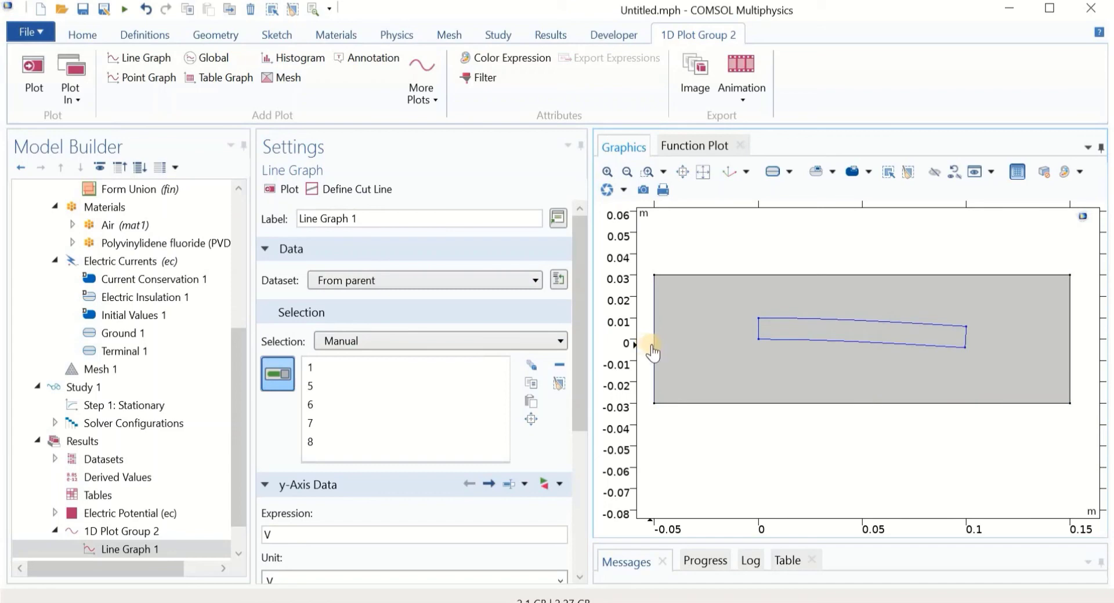
pyautogui.click(664, 342)
pyautogui.click(282, 190)
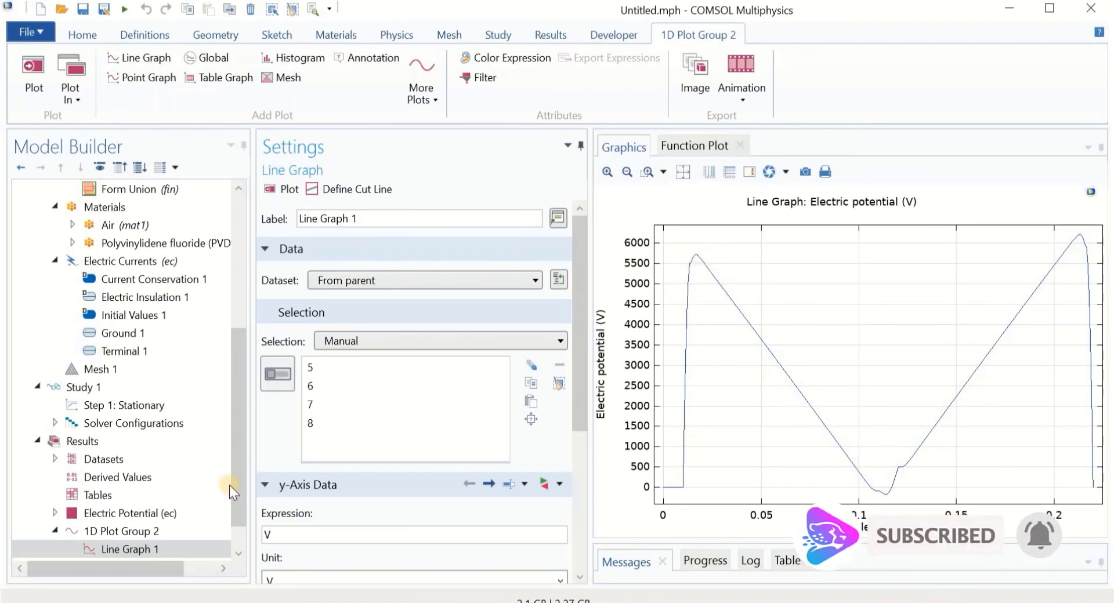
pyautogui.click(154, 510)
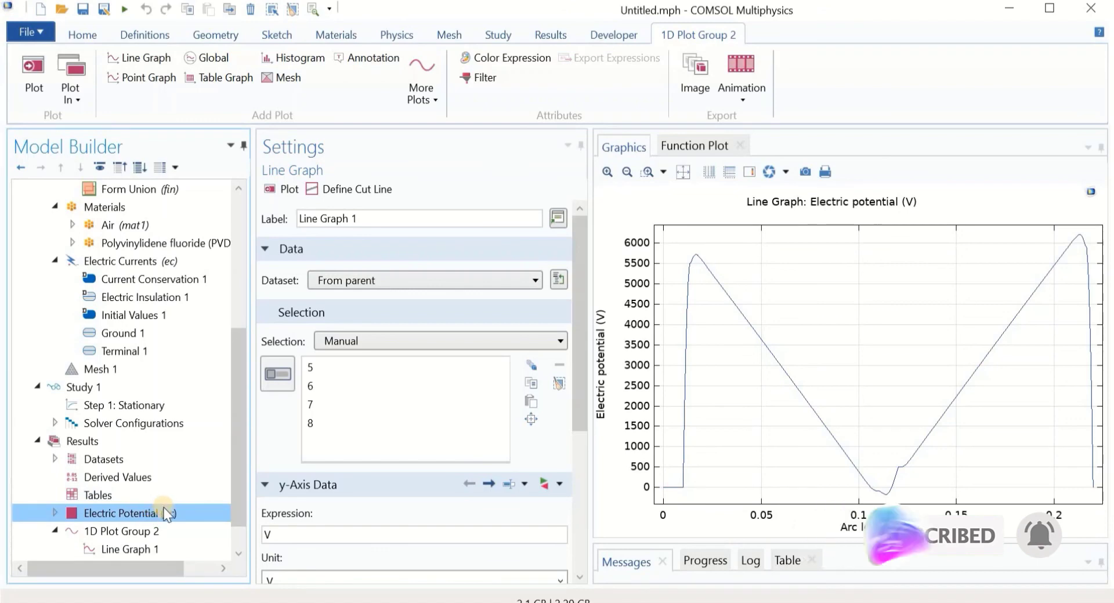